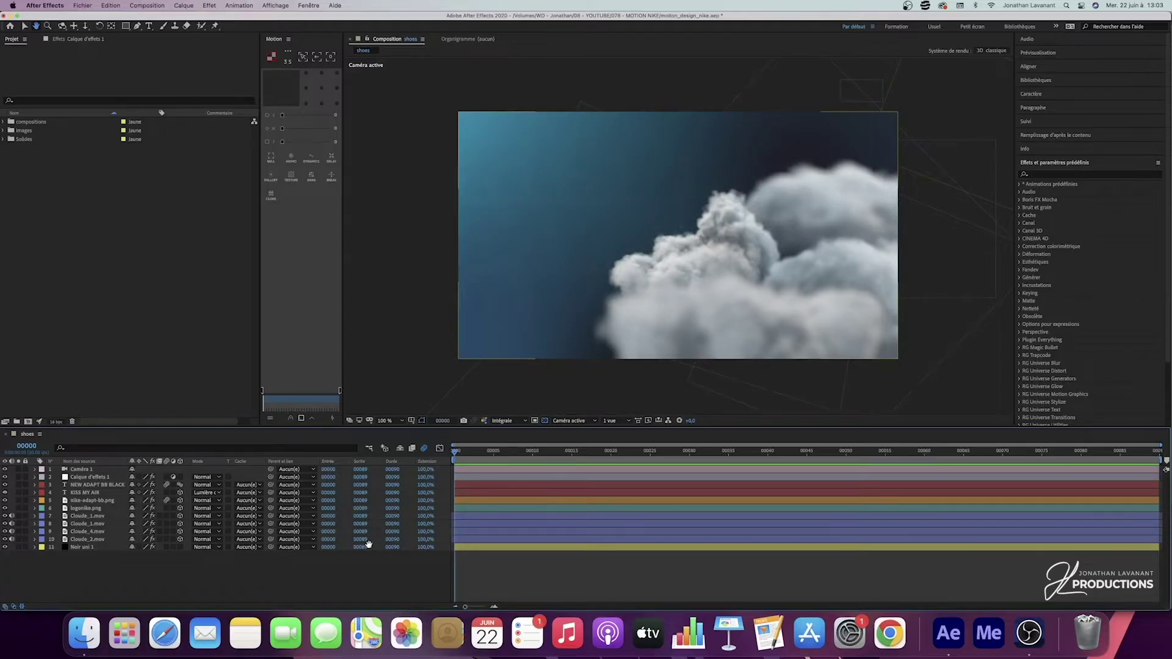
- Preview the finished shoes composition and move the playhead to frame 66
key("space")
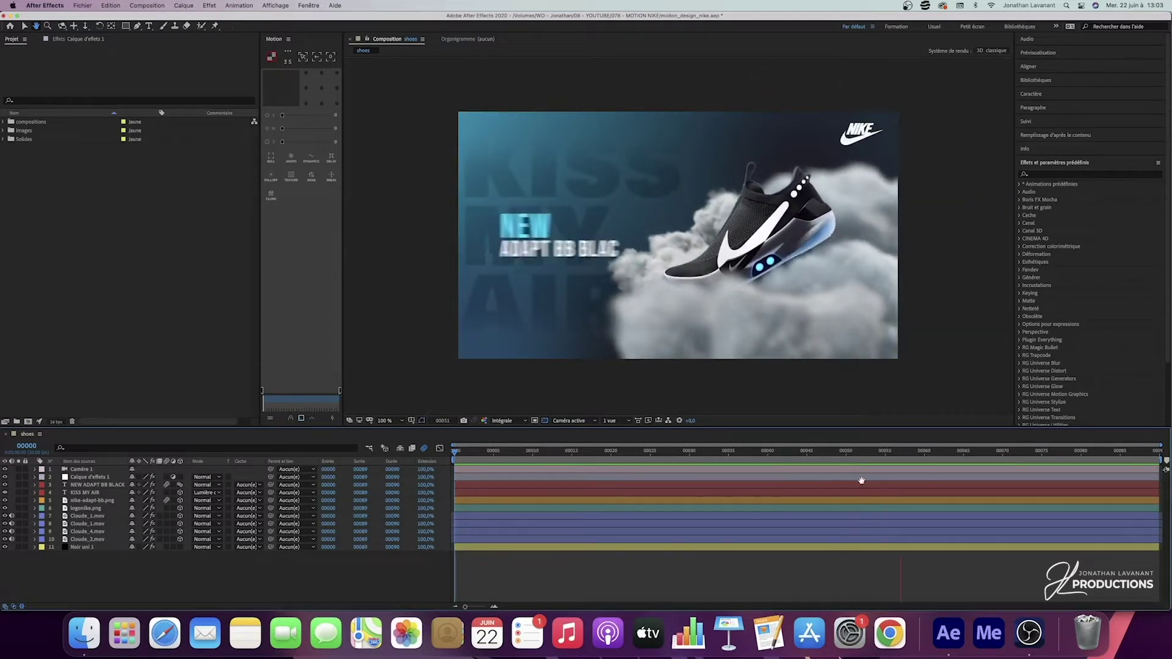
key("space")
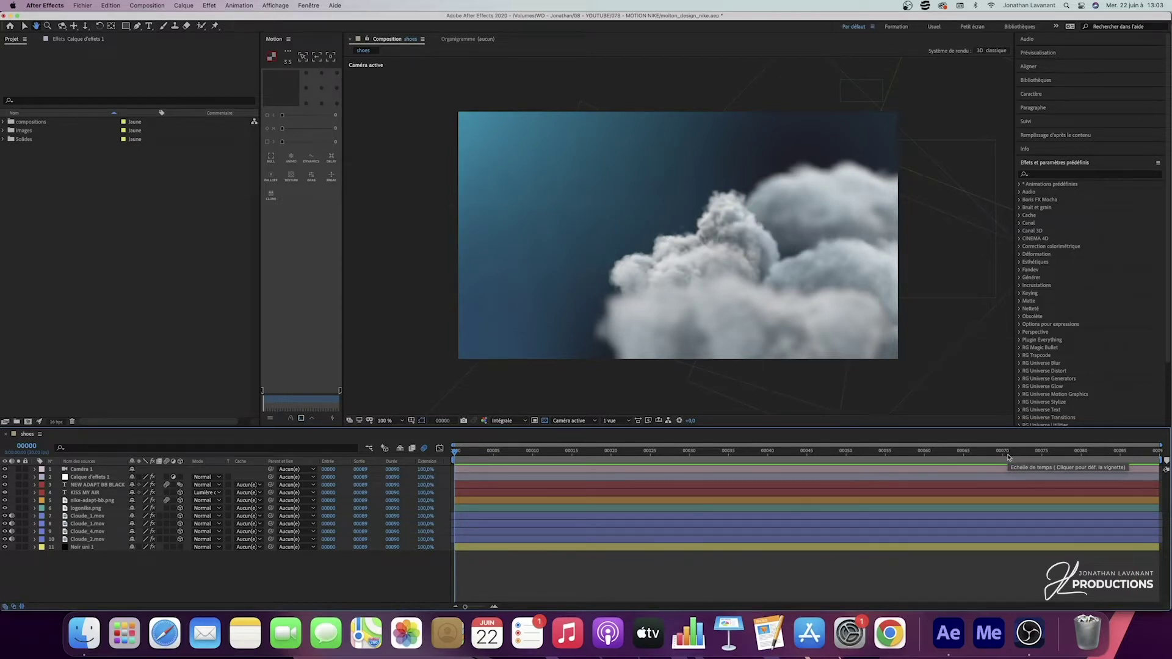
left_click(971, 452)
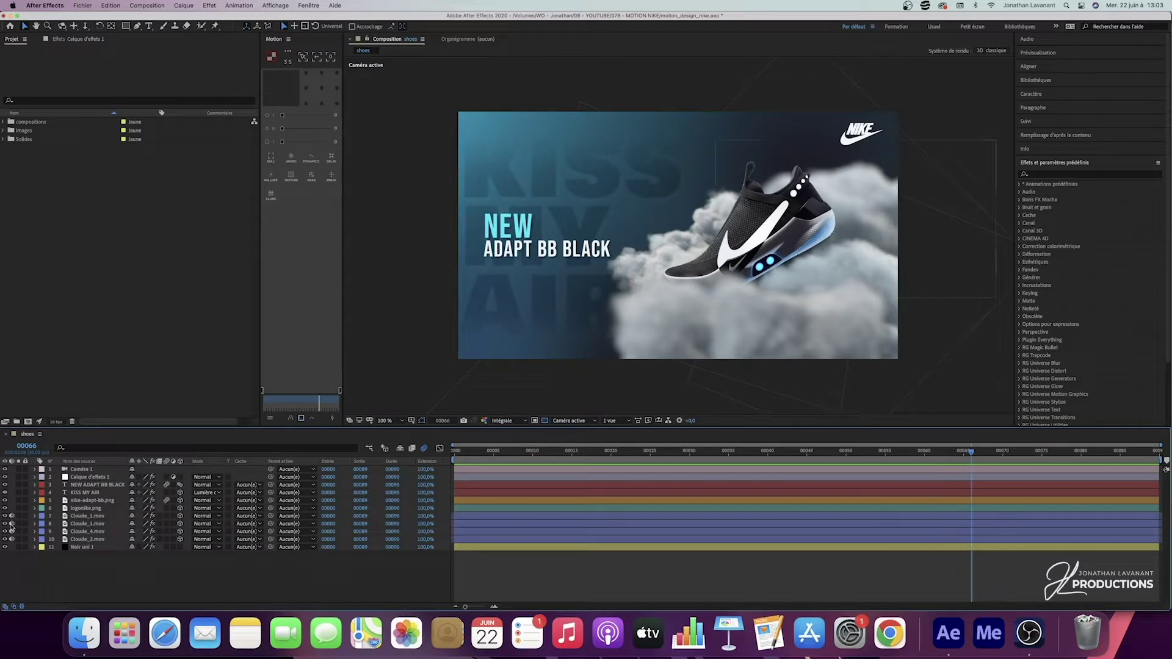
- Hide the cloud, logo and shoe layers to examine how the scene is built, and show them all again
left_click_drag(5, 516, 5, 539)
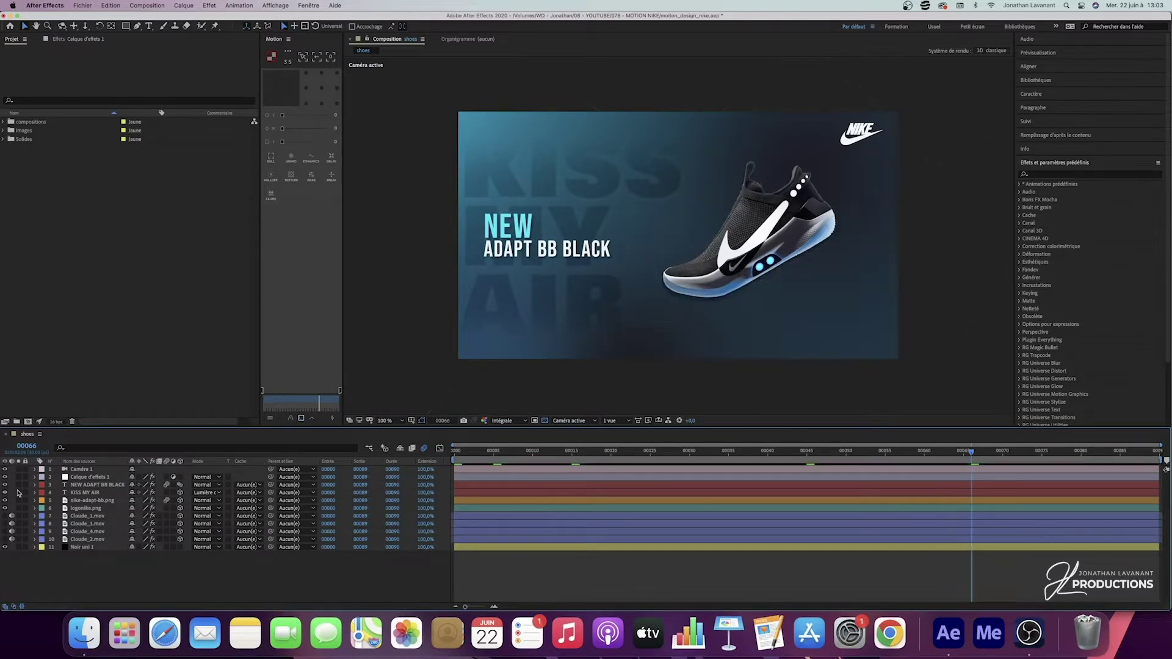
left_click(5, 509)
left_click(5, 500)
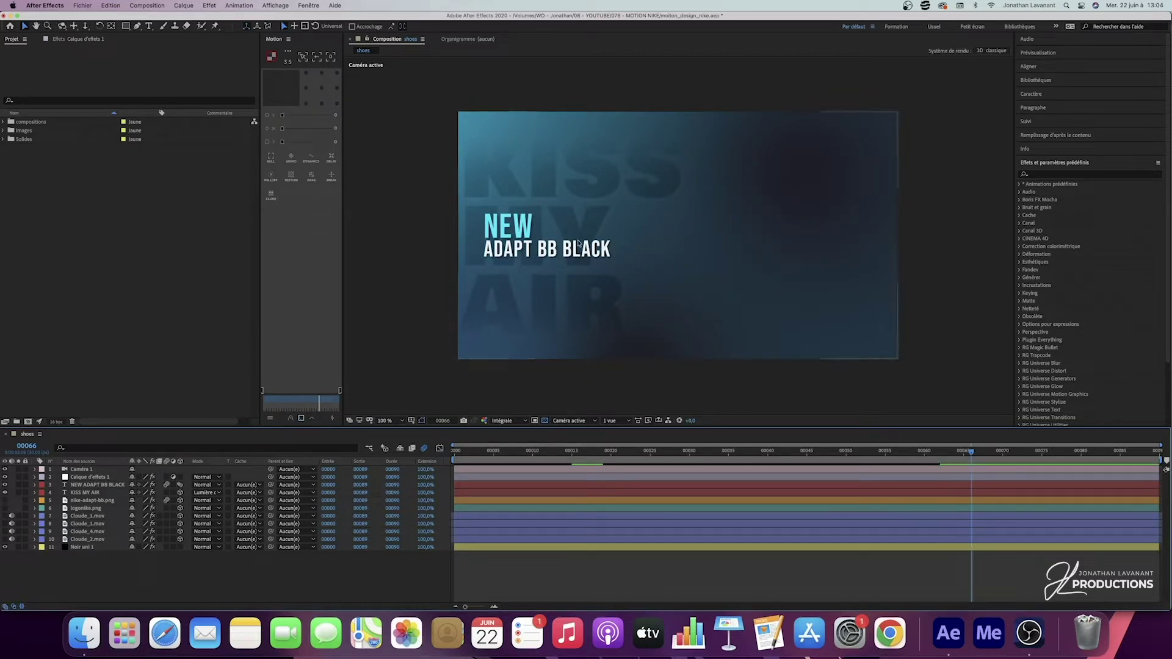
left_click_drag(5, 500, 5, 543)
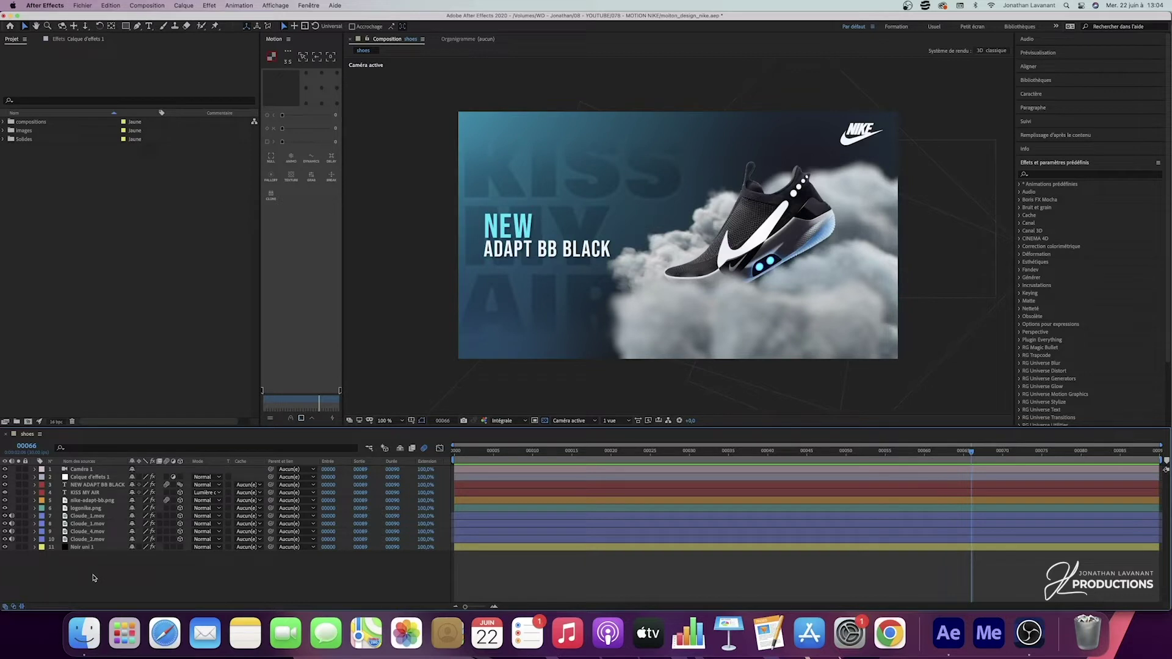
- Examine the contents of the project's images and compositions folders, and collapse both folders again
left_click(57, 182)
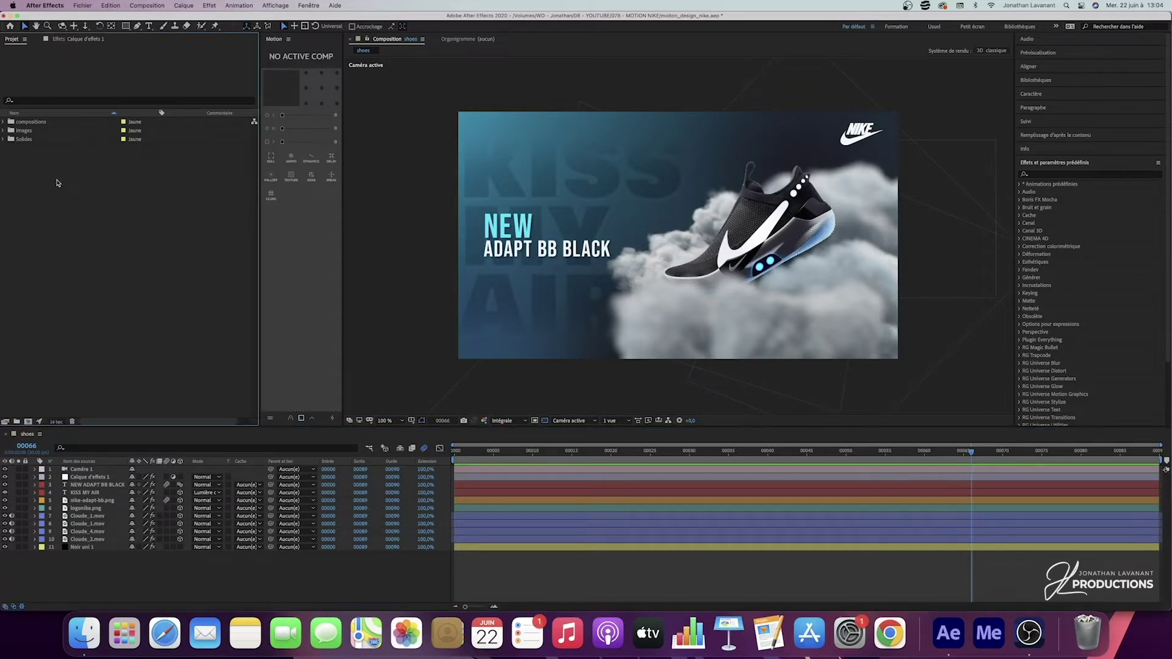
left_click(3, 130)
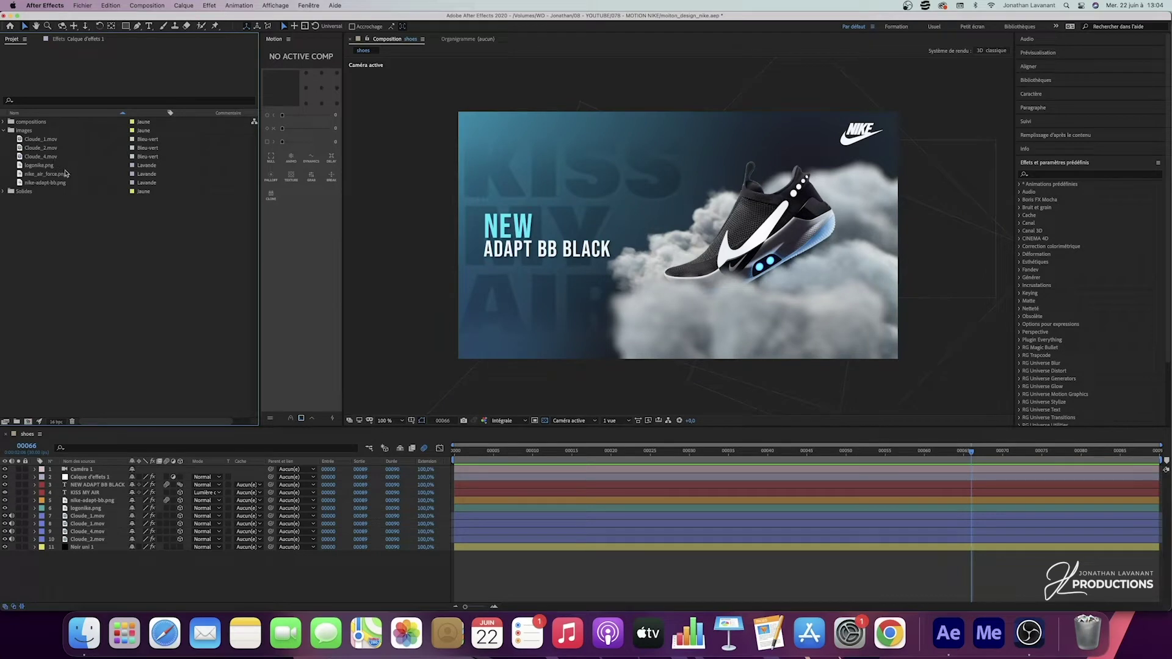
left_click(44, 174)
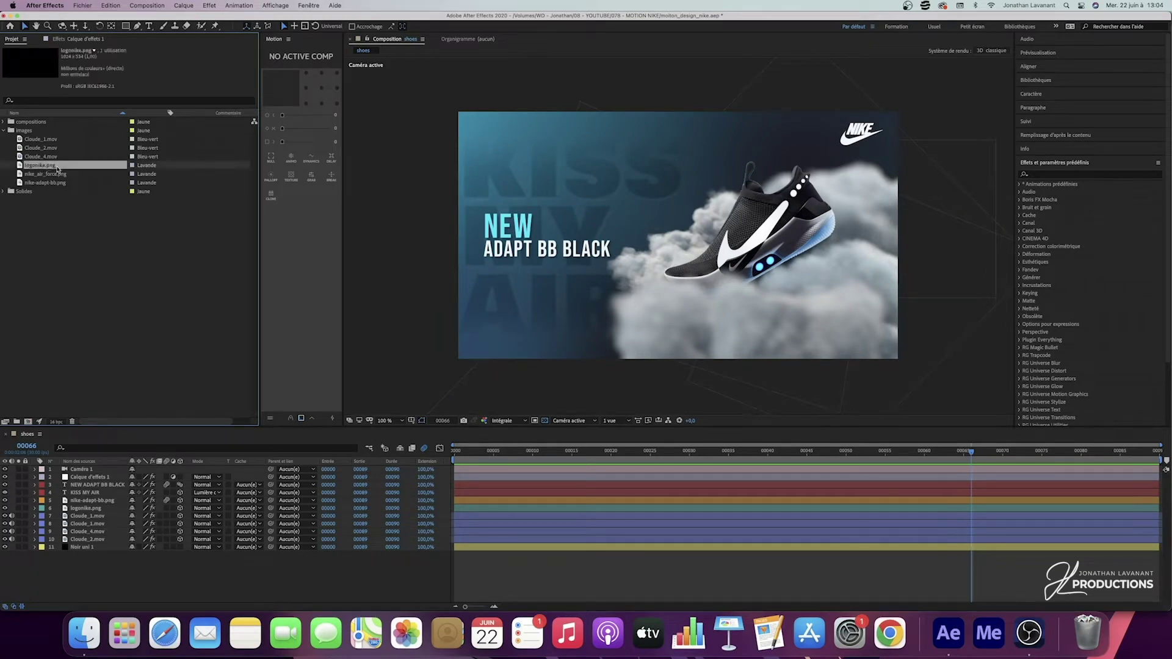
left_click(3, 130)
left_click(3, 122)
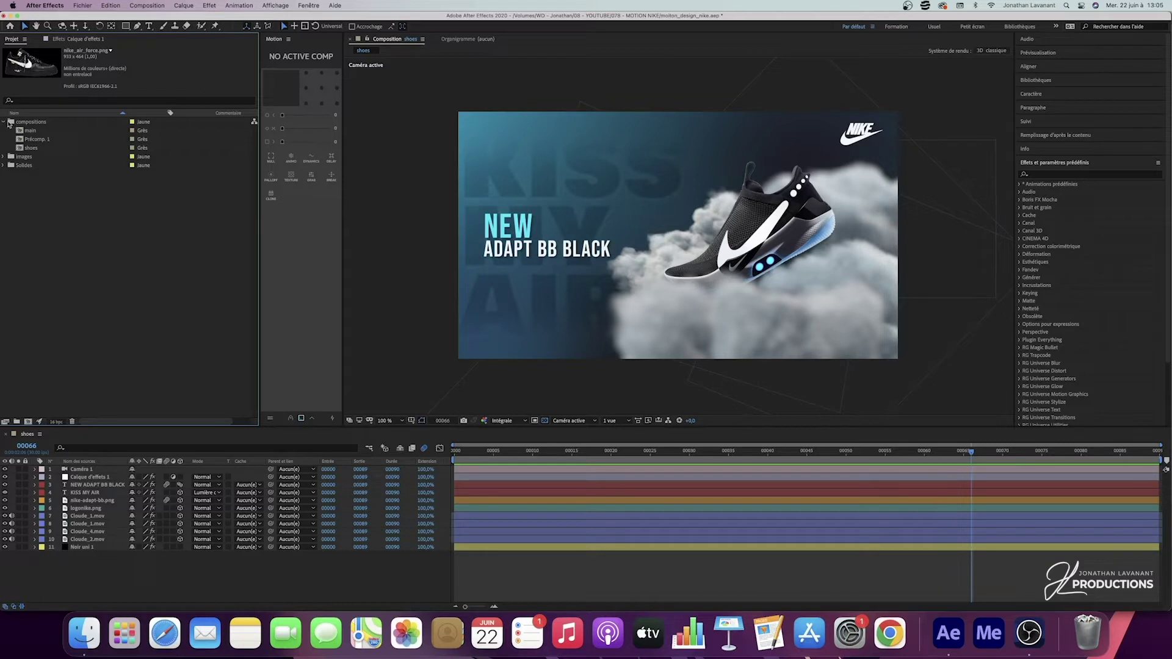
left_click(4, 122)
left_click(122, 236)
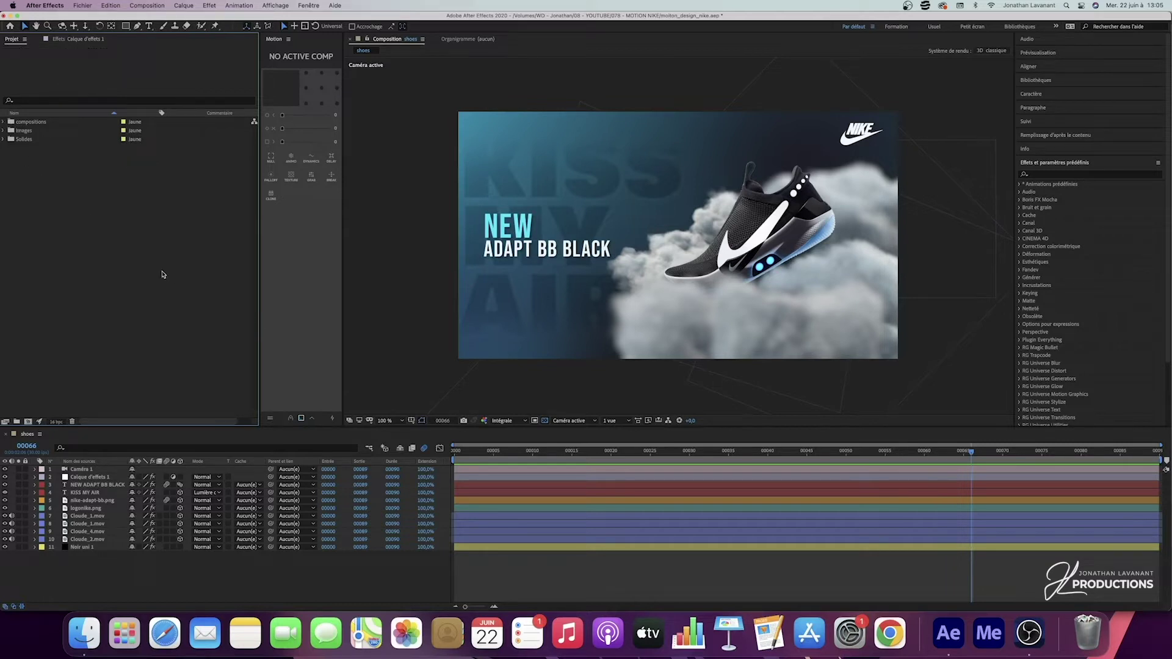
- Create a 1920 × 1080, 30 fps composition named animation lasting 90 frames, and store it in the compositions folder
right_click(163, 273)
left_click(195, 280)
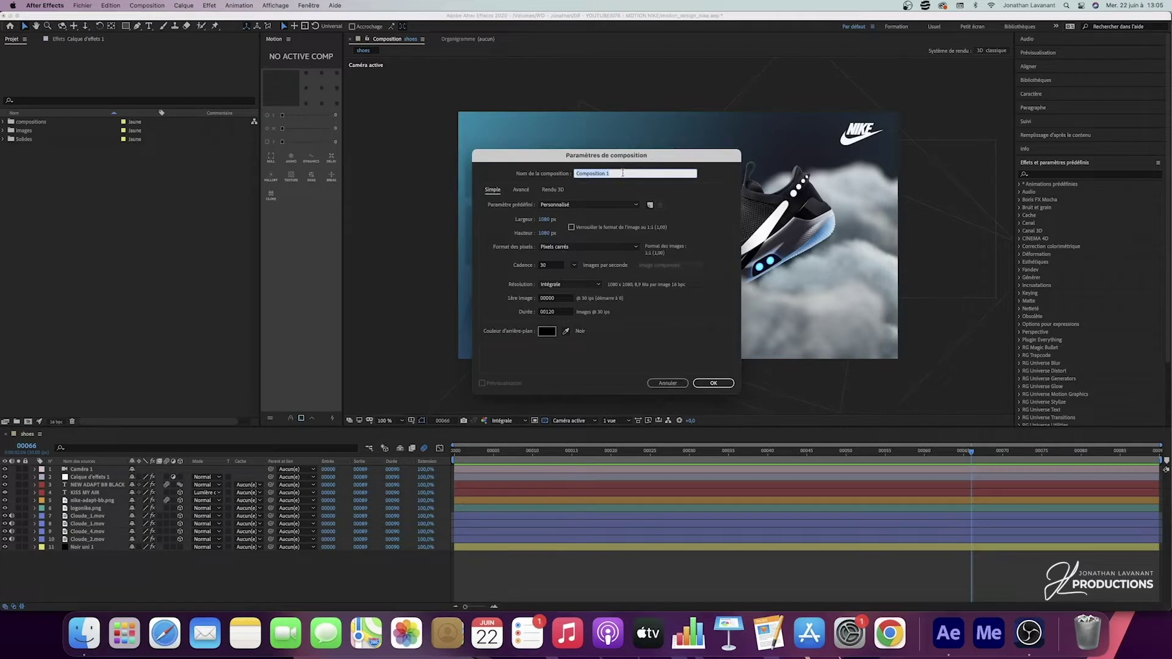
type("ar")
key("Tab")
type("19")
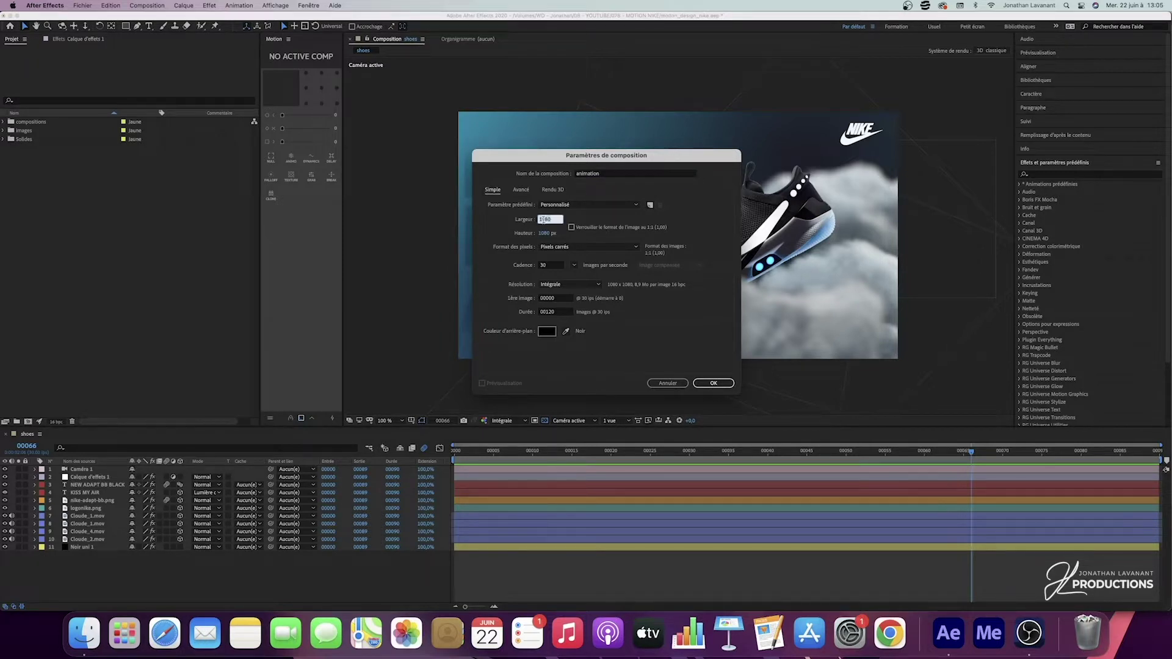
type("20")
left_click(698, 217)
left_click(560, 313)
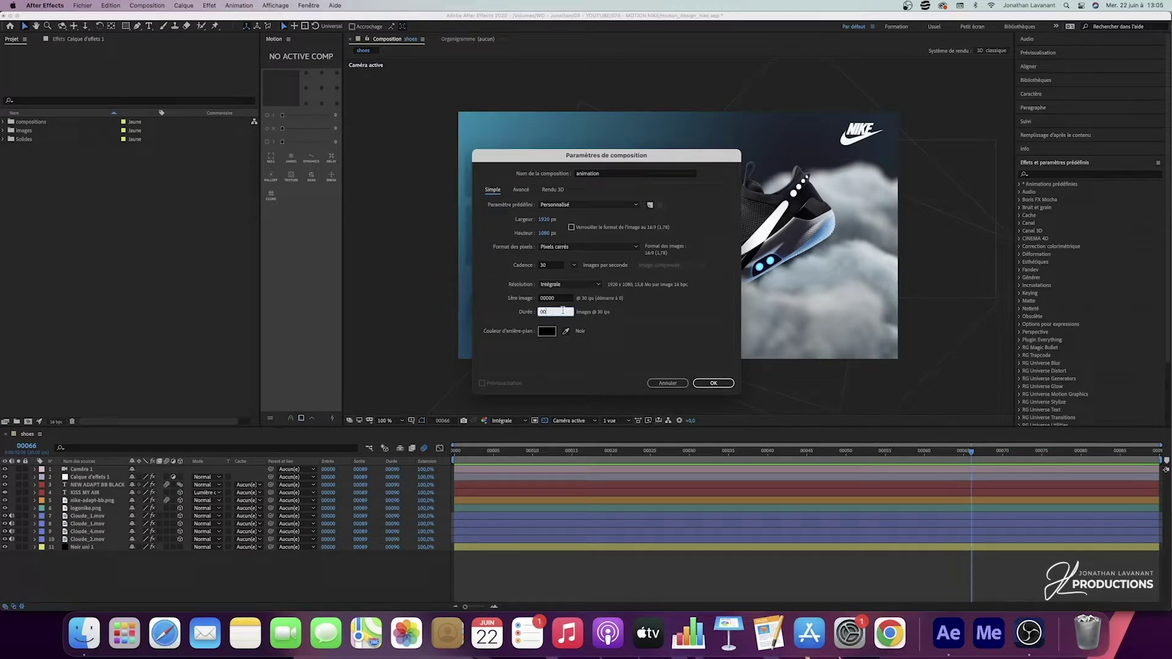
left_click(712, 383)
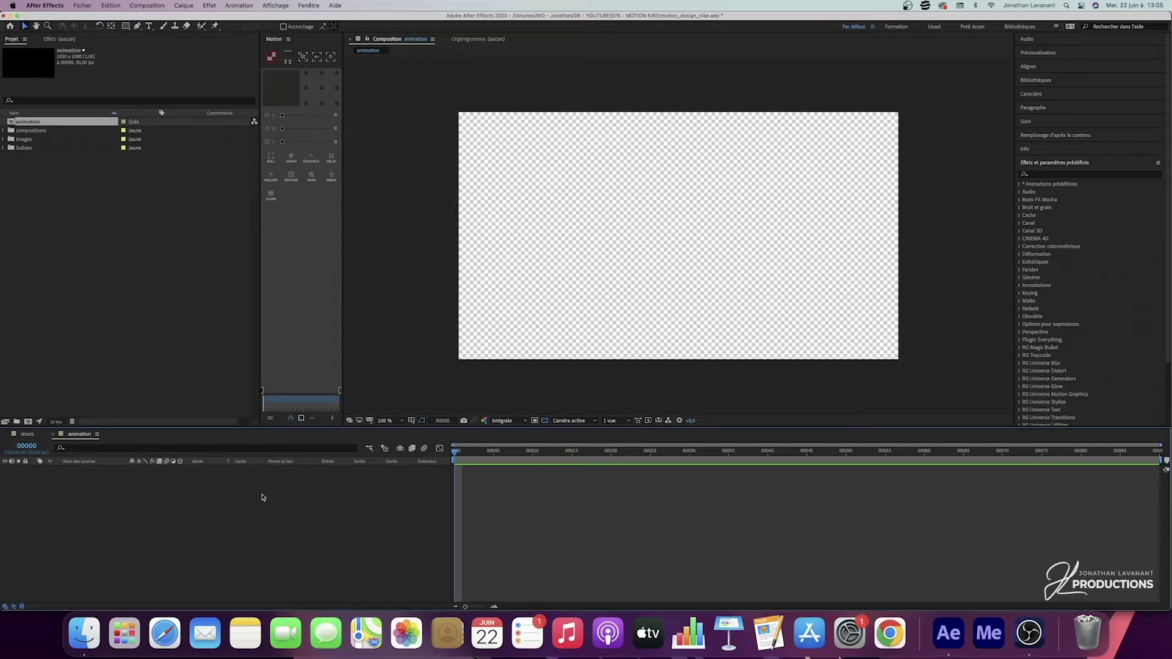
left_click_drag(7, 121, 33, 134)
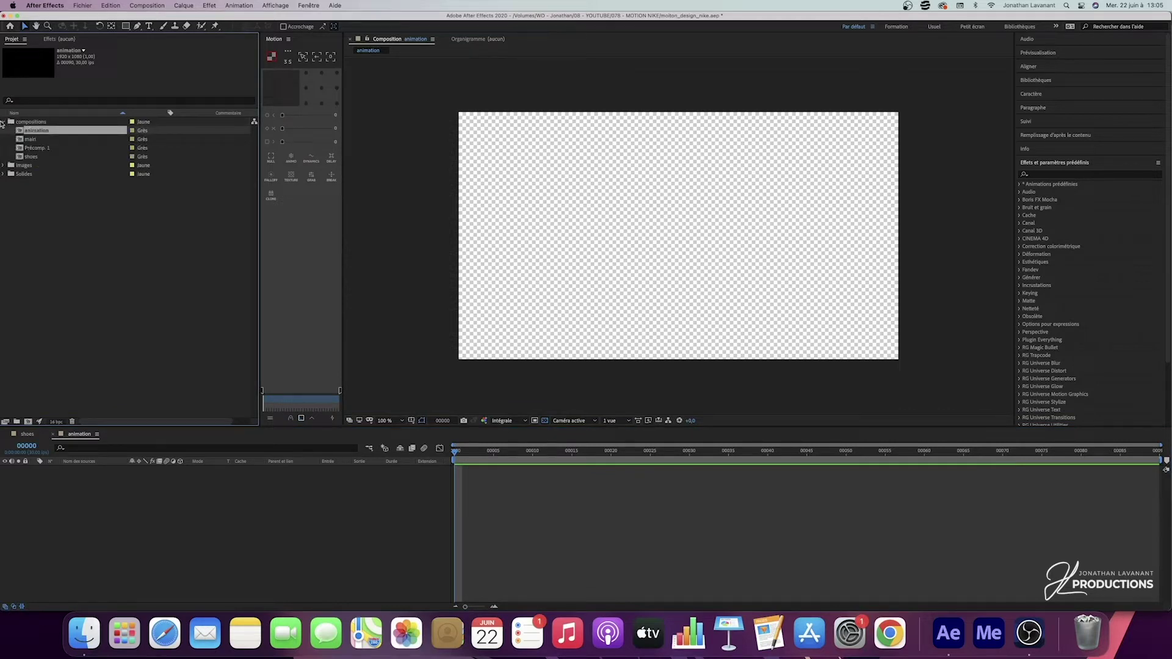
left_click(2, 122)
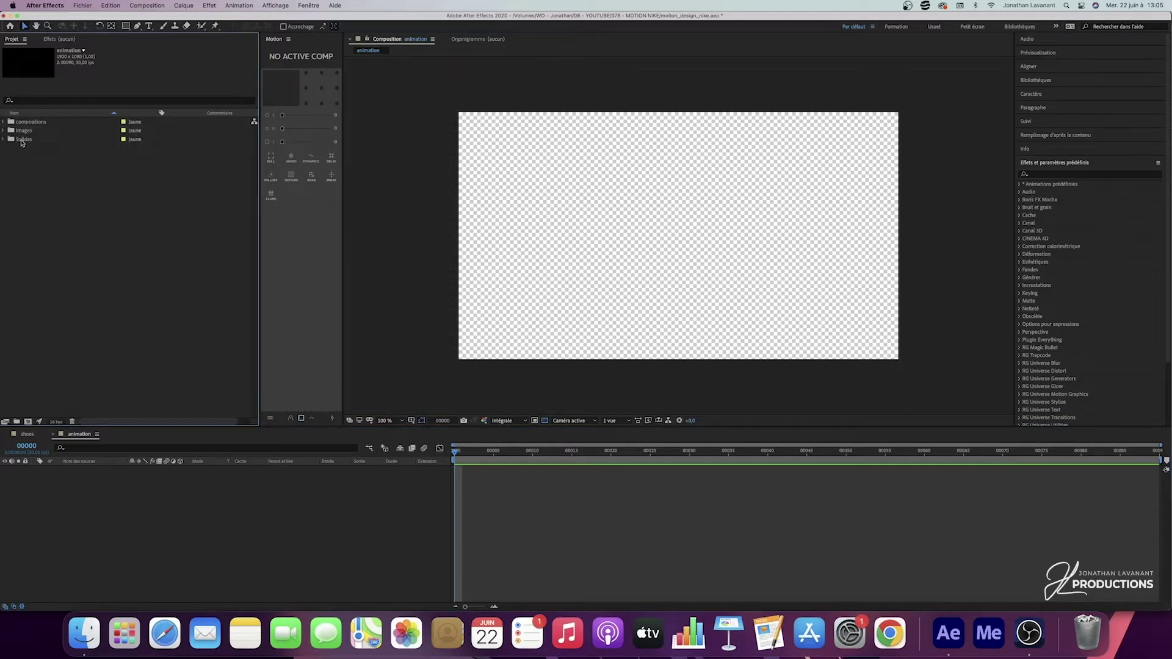
- Add a black solid at the full 1920 × 1080 composition size as the background layer
right_click(135, 506)
mouse_move(266, 502)
left_click(312, 521)
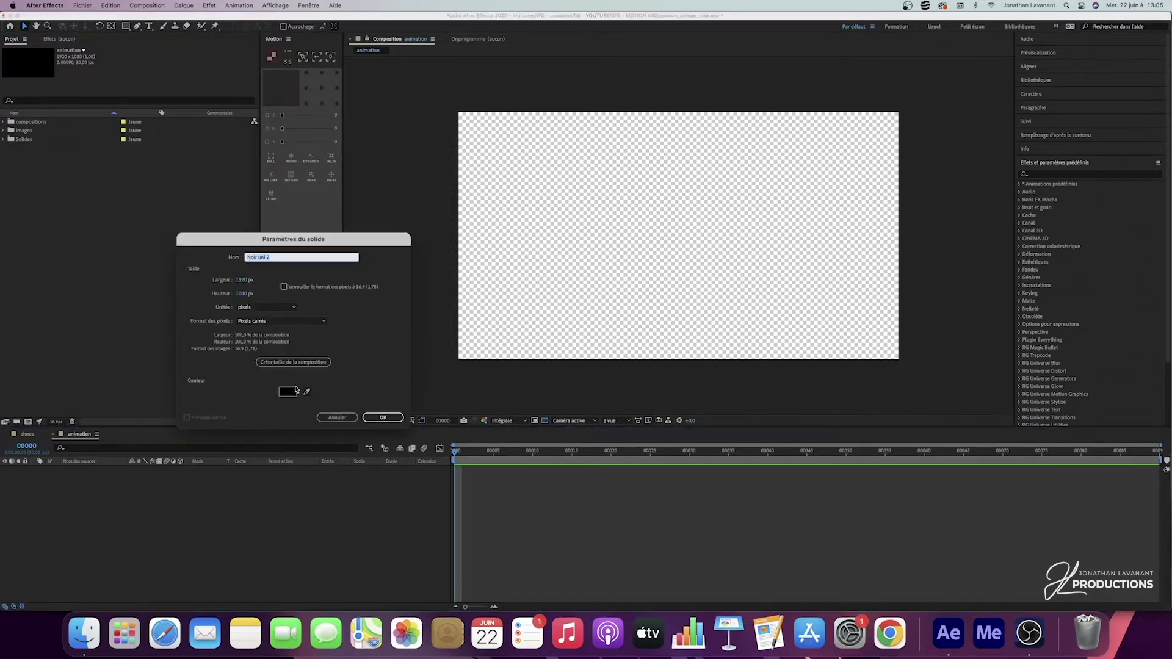
left_click(383, 417)
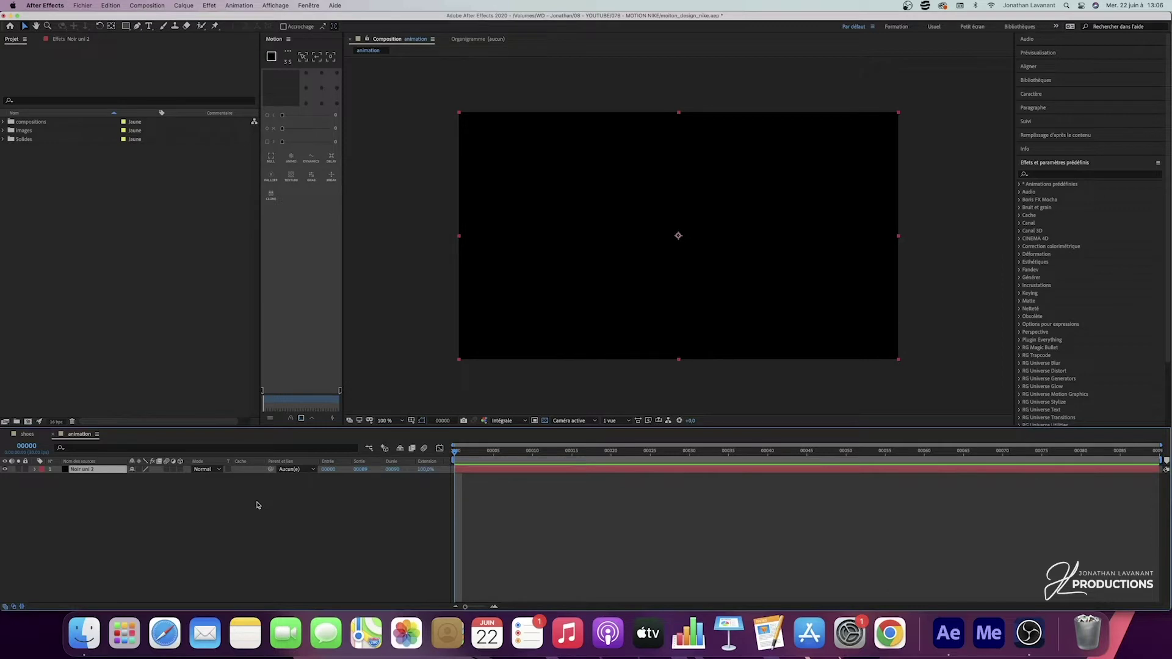
left_click(258, 504)
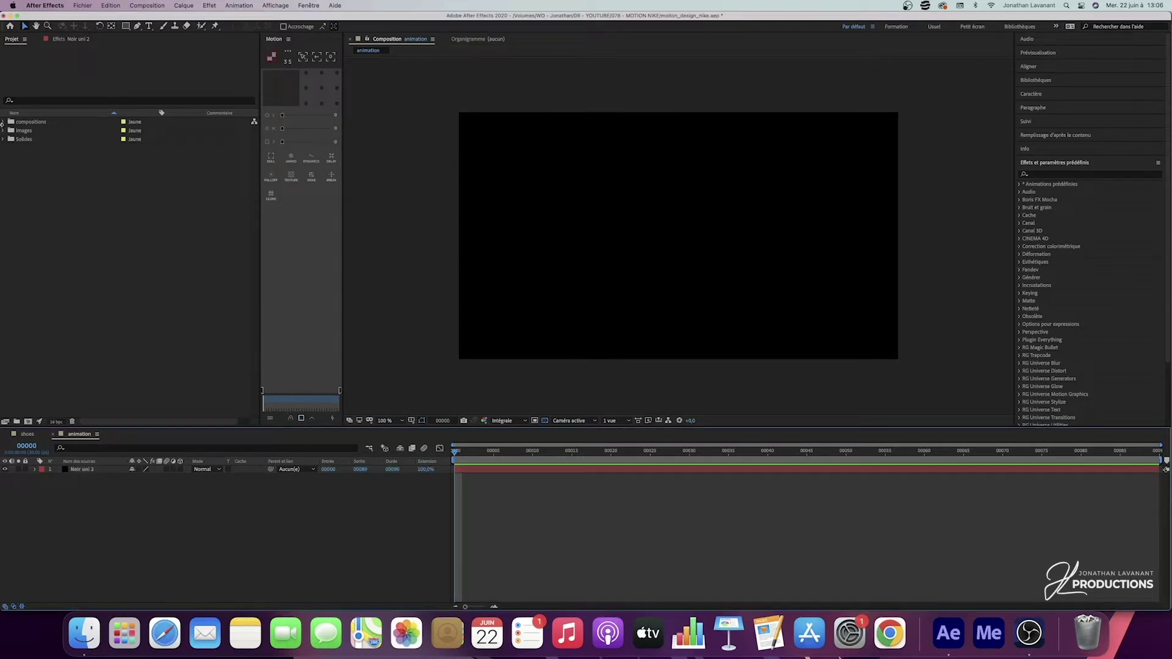
- Add nike-adapt-bb.png above the black solid and set its scale to 75%
left_click(4, 131)
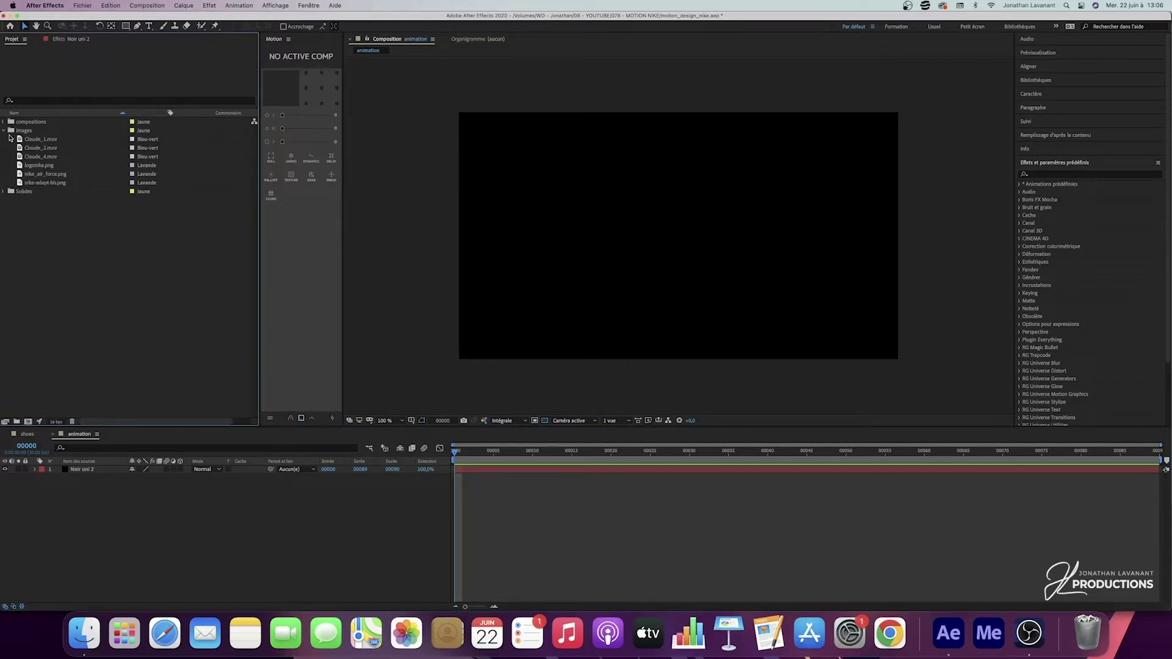
left_click_drag(49, 182, 103, 470)
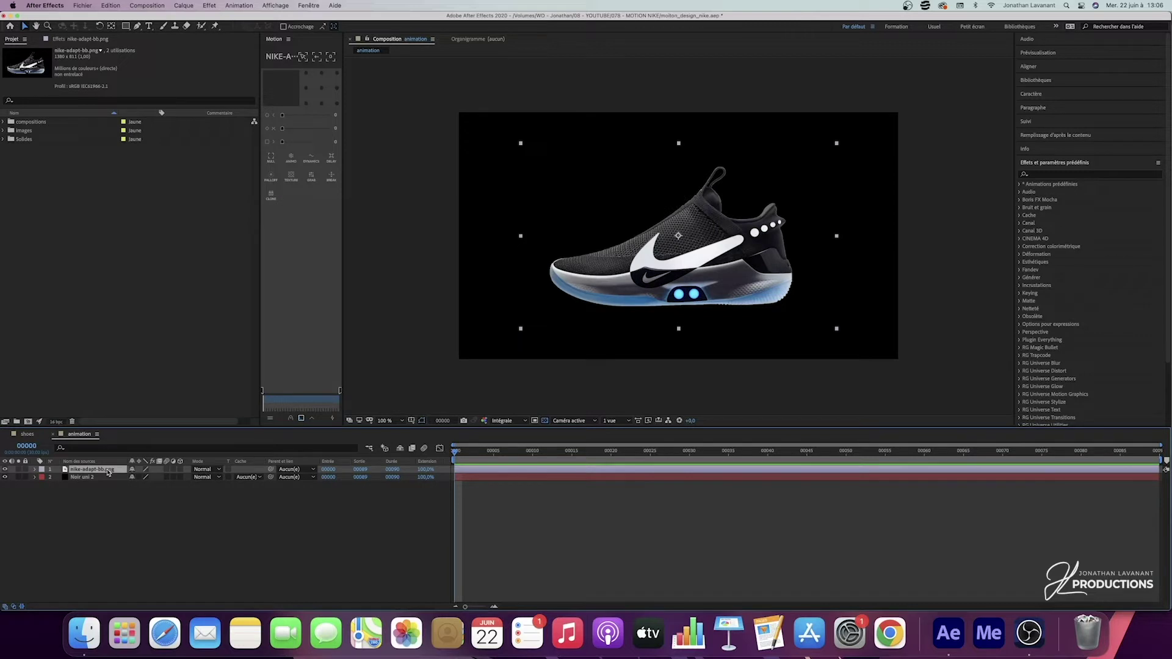
key("s")
left_click(145, 477)
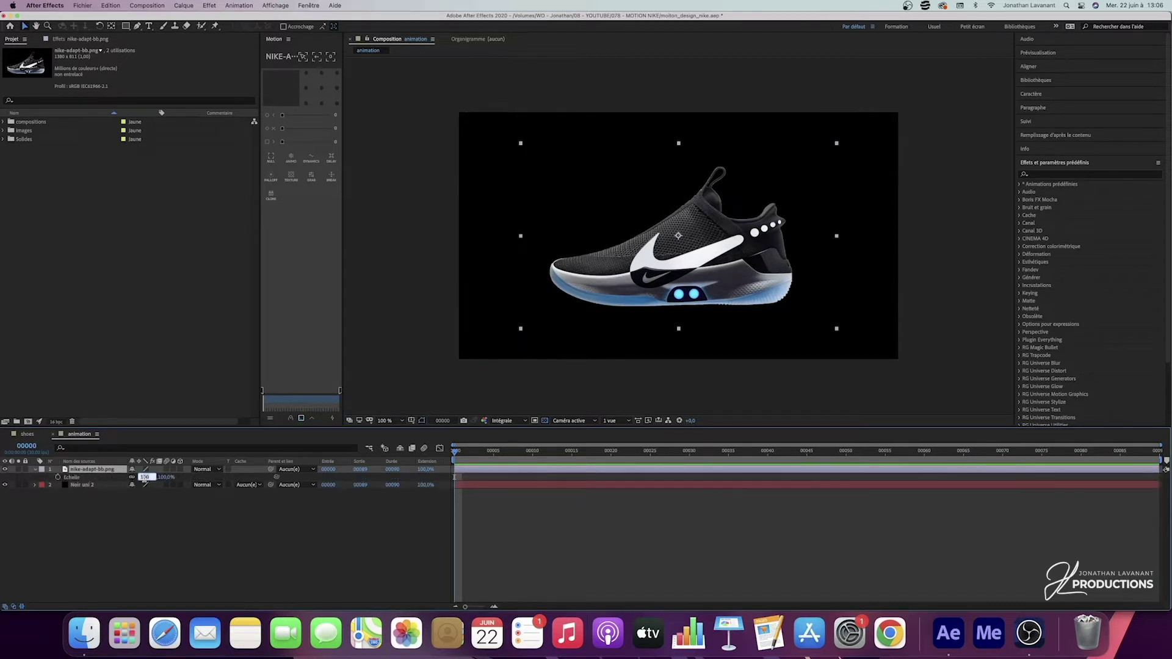
type("75")
key("Return")
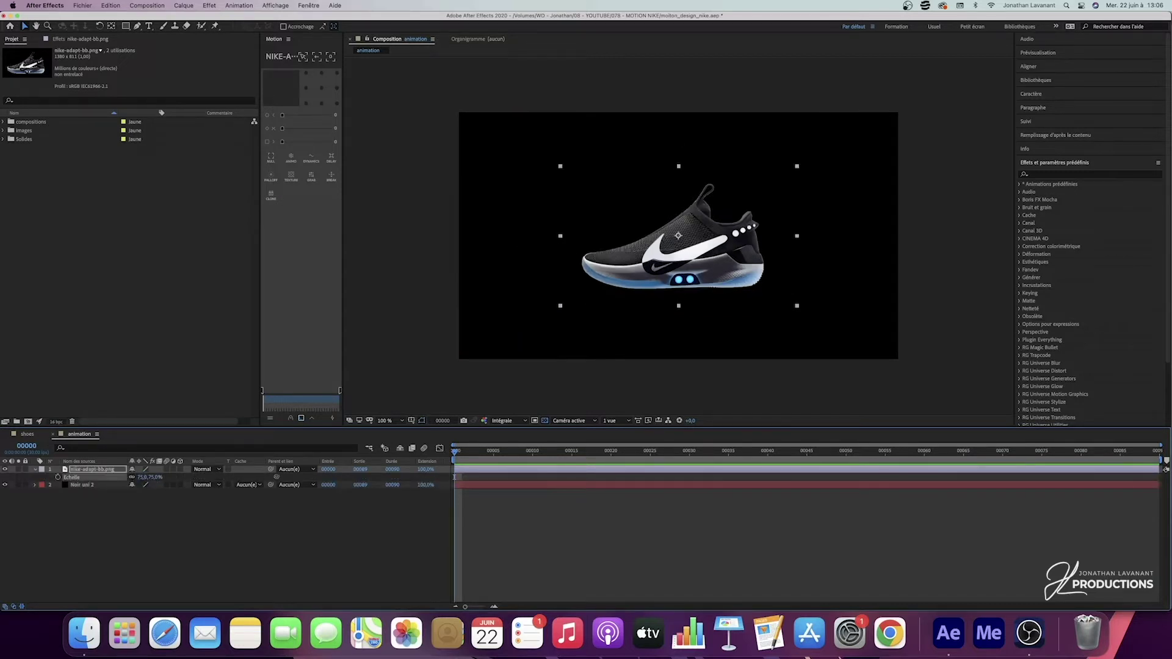
- Set the shoe layer's horizontal position to 1280 and collapse its properties
left_click(35, 470)
key("p")
left_click_drag(135, 477, 264, 476)
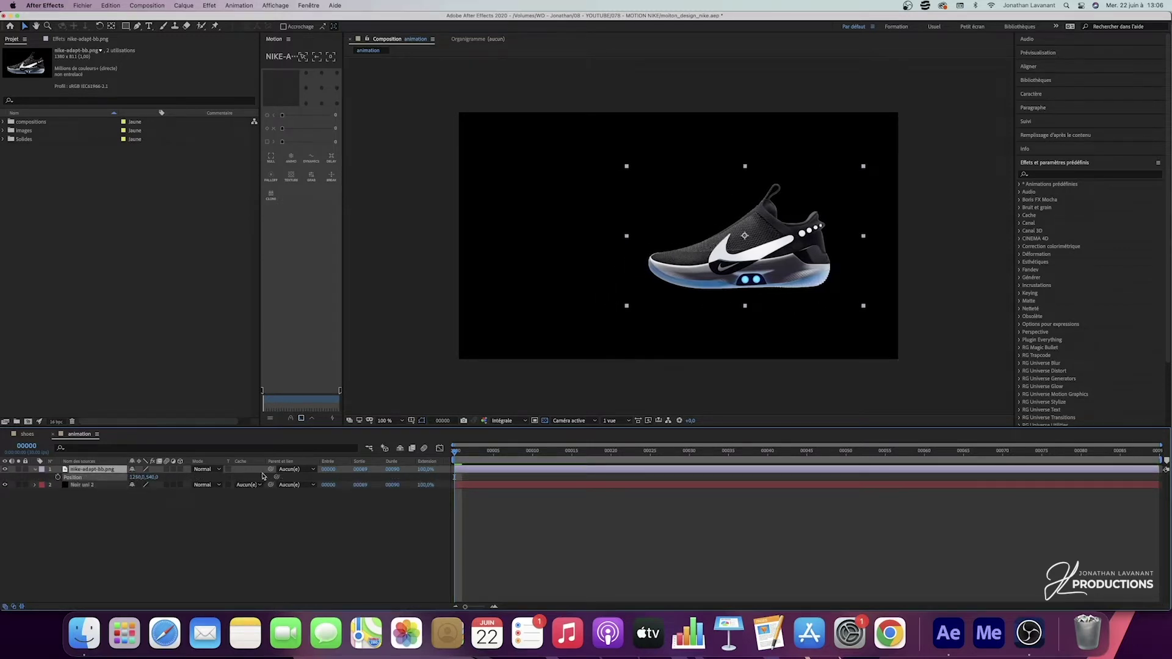
left_click(136, 477)
type("1280")
key("Return")
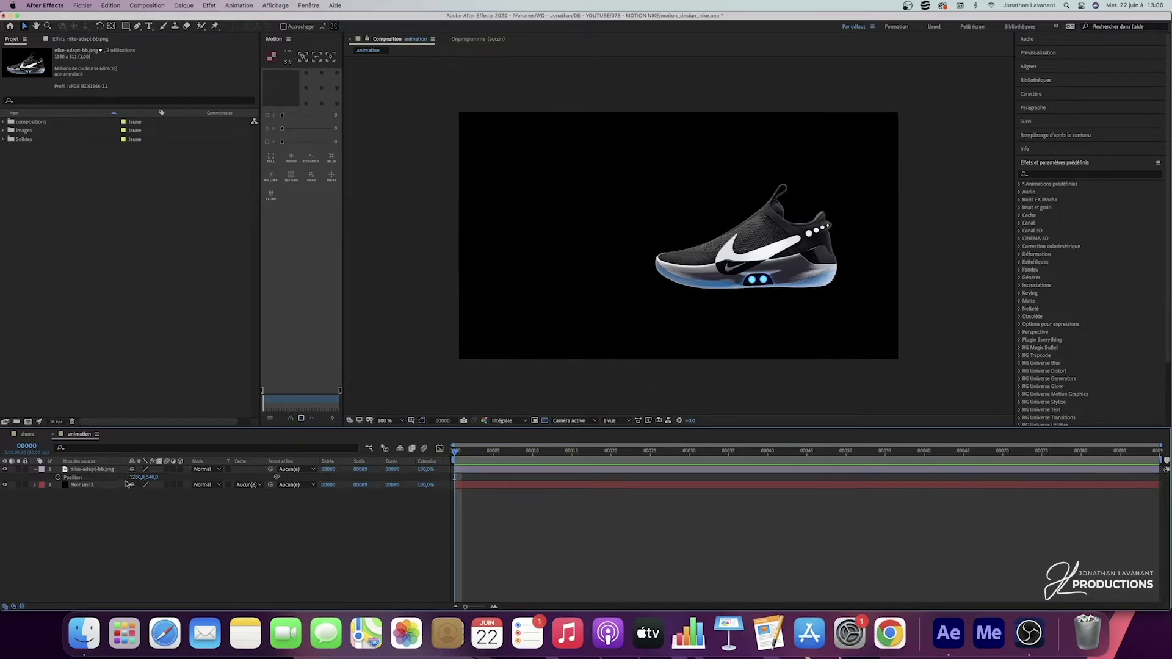
left_click(152, 477)
left_click(164, 500)
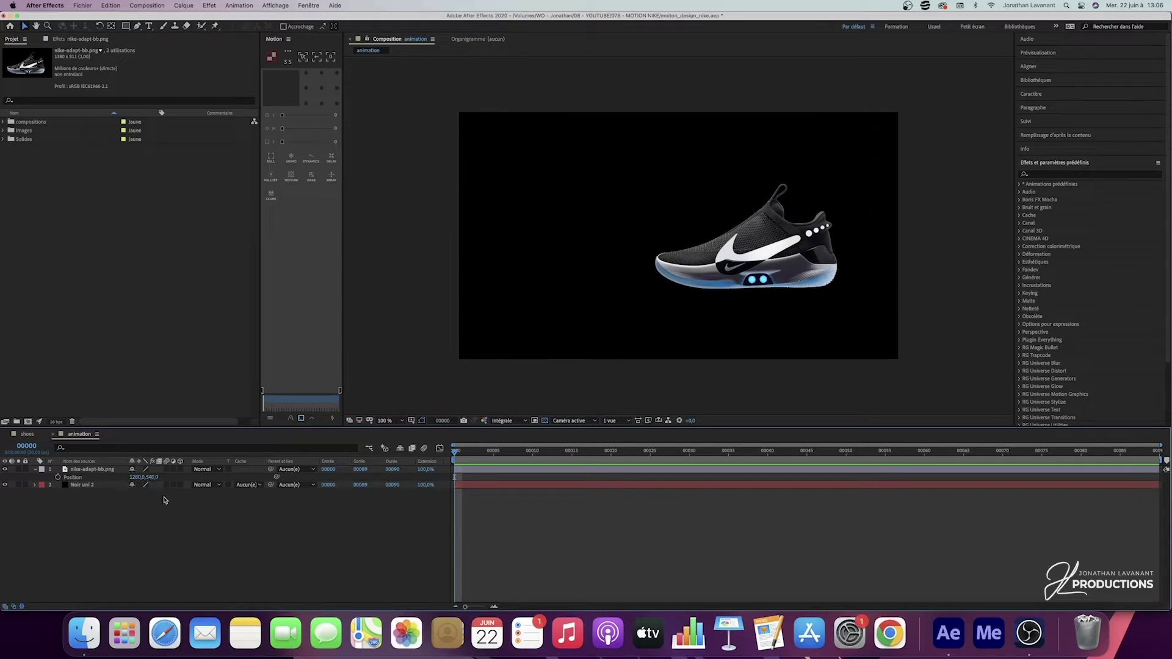
left_click(35, 469)
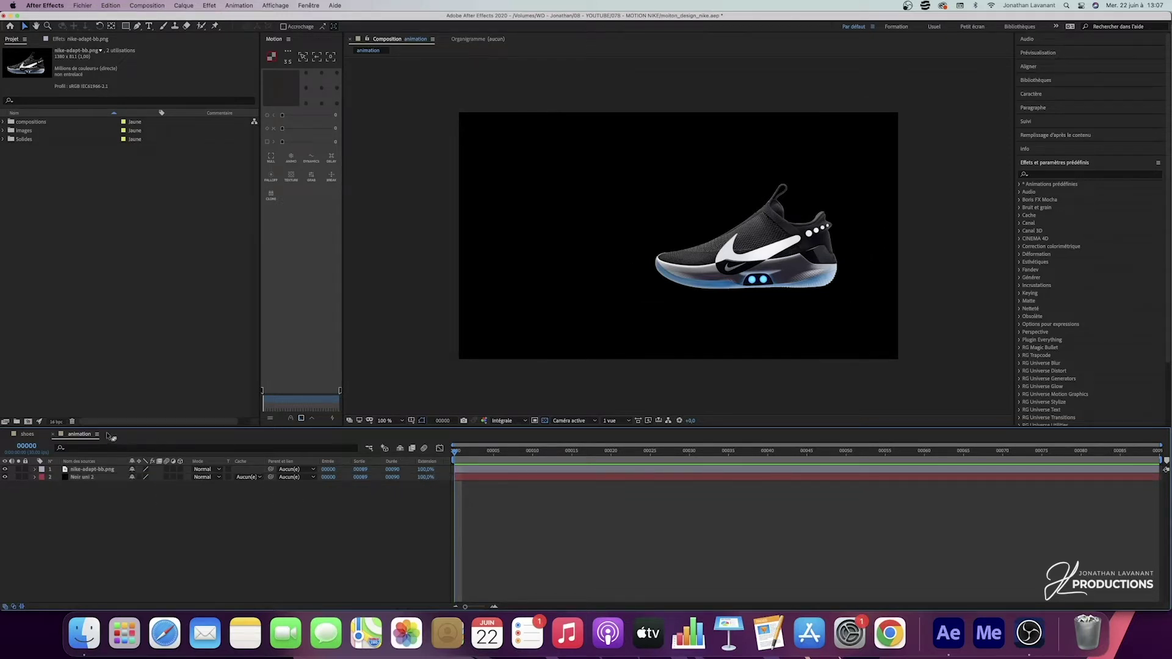
- Scrub through the shoes composition to examine the shoe's movement, and return to the animation composition
left_click(27, 434)
left_click_drag(726, 456, 611, 469)
left_click(80, 434)
- Place four puppet pins on the shoe: one at the heel collar, one on the toe, and two along the front of the sole
left_click(216, 27)
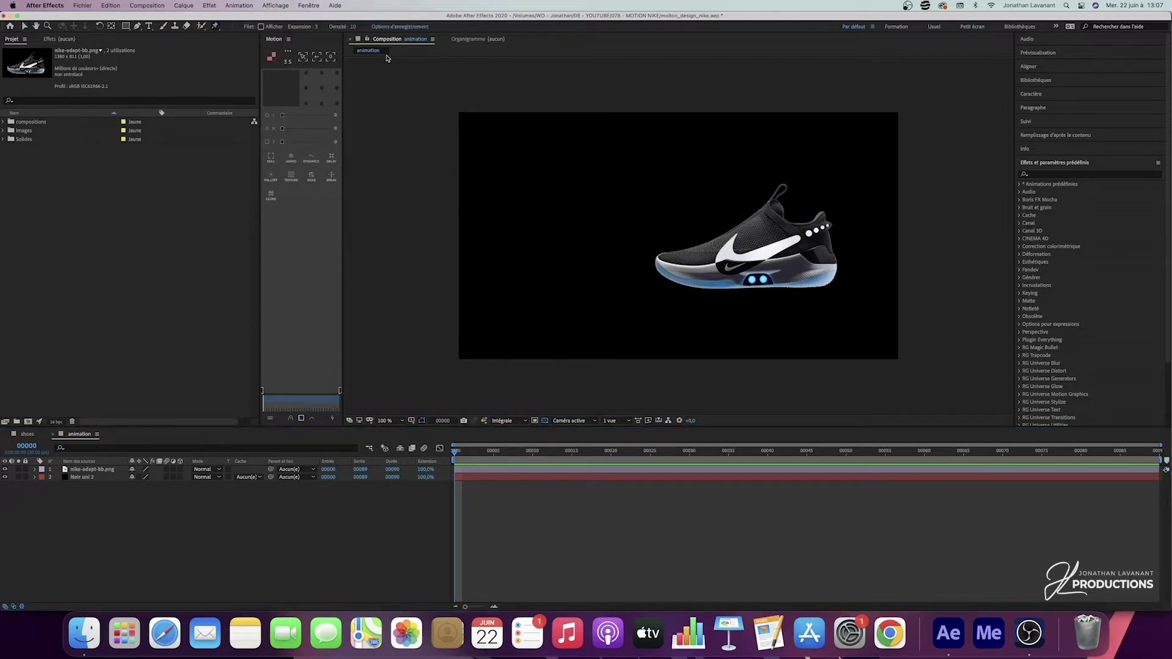
left_click(821, 218)
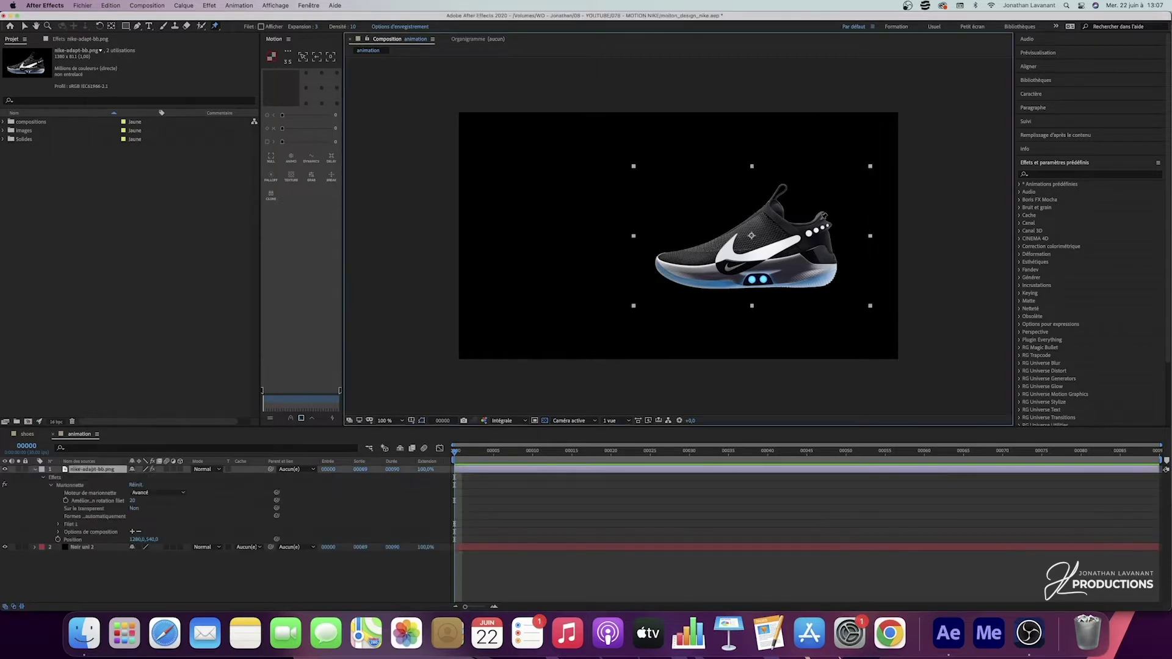
left_click(661, 259)
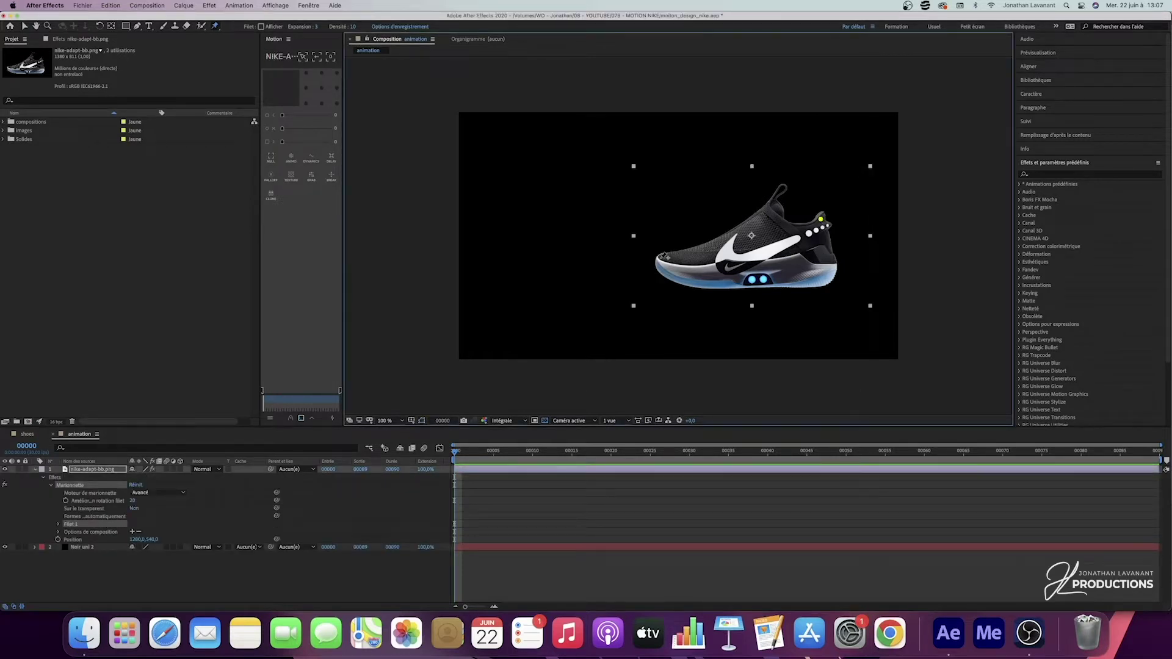
left_click(667, 274)
left_click(704, 282)
- Try bending the shoe by raising the heel collar pin with the Selection tool
left_click(23, 26)
left_click_drag(825, 225, 826, 205)
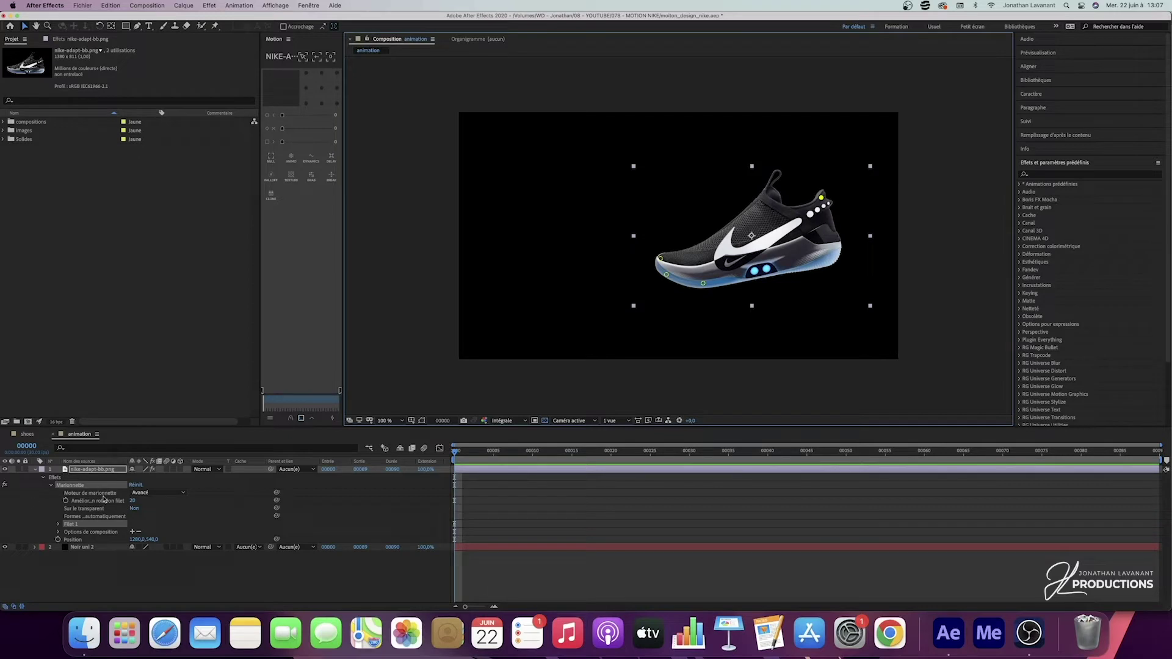
- Expand the puppet mesh's deformation pins and move the playhead to frame 10
left_click(59, 524)
left_click(67, 548)
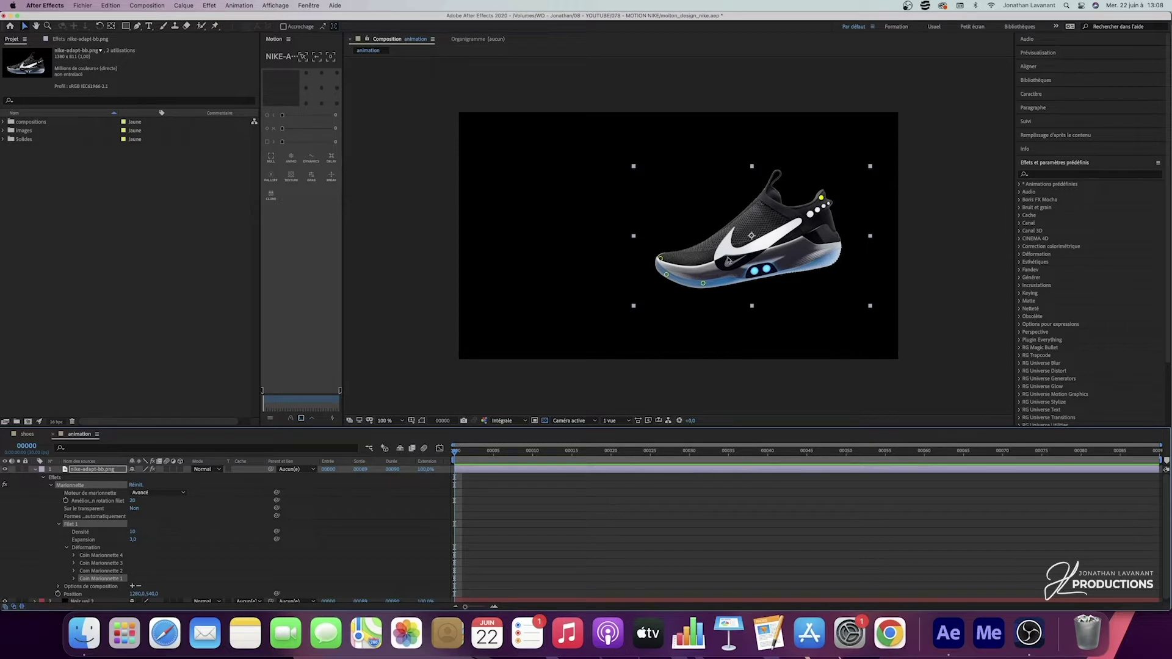
left_click(462, 454)
key("space")
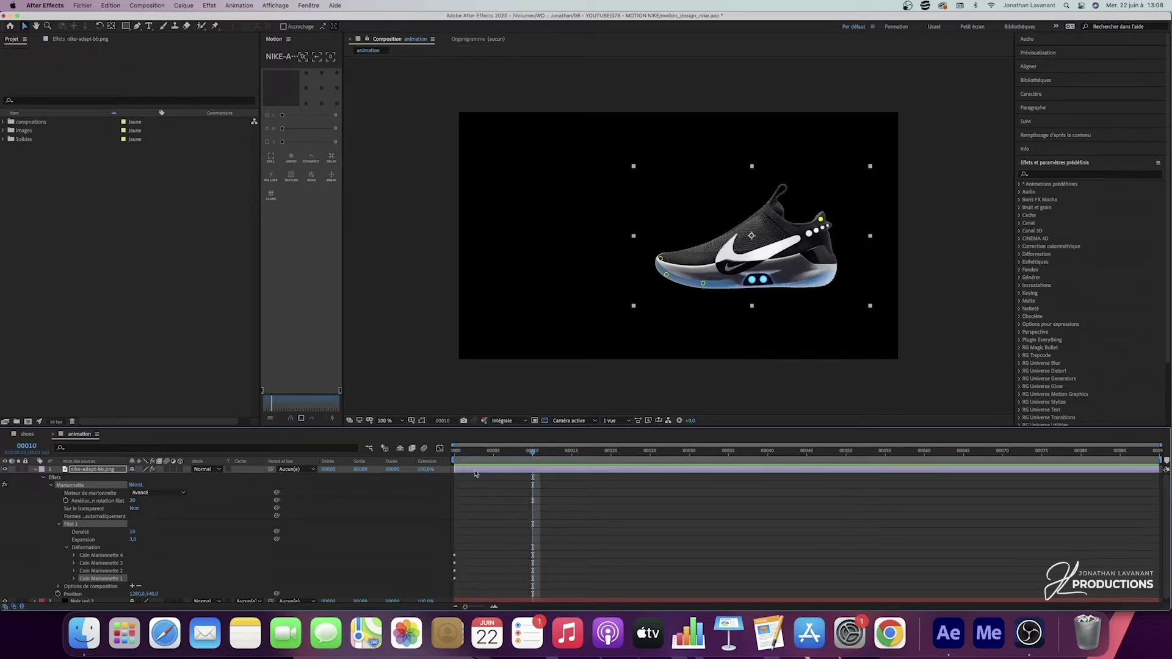
key("space")
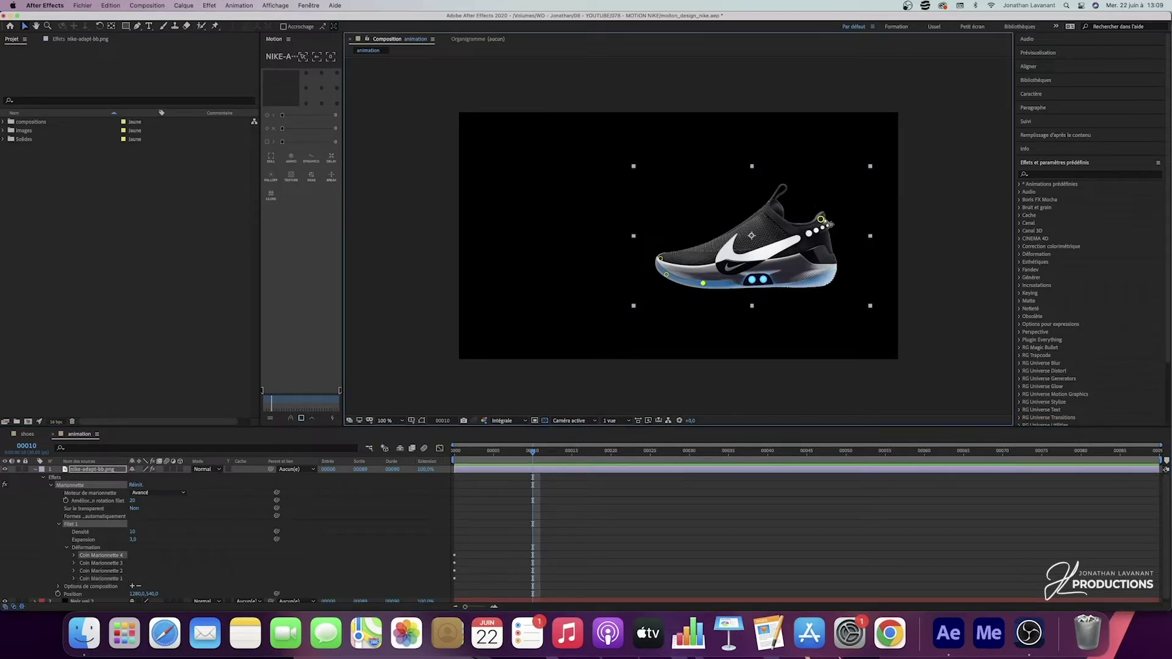
- Expand the heel collar pin's properties and move its first position keyframe to frame 10
left_click(821, 220)
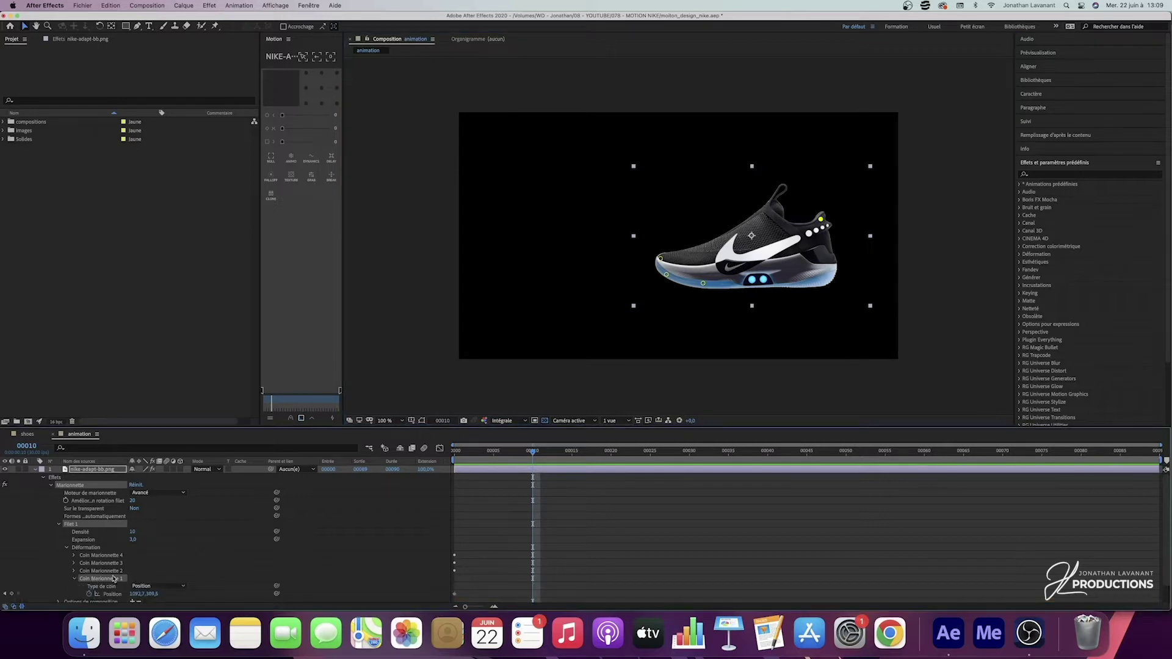
left_click(73, 578)
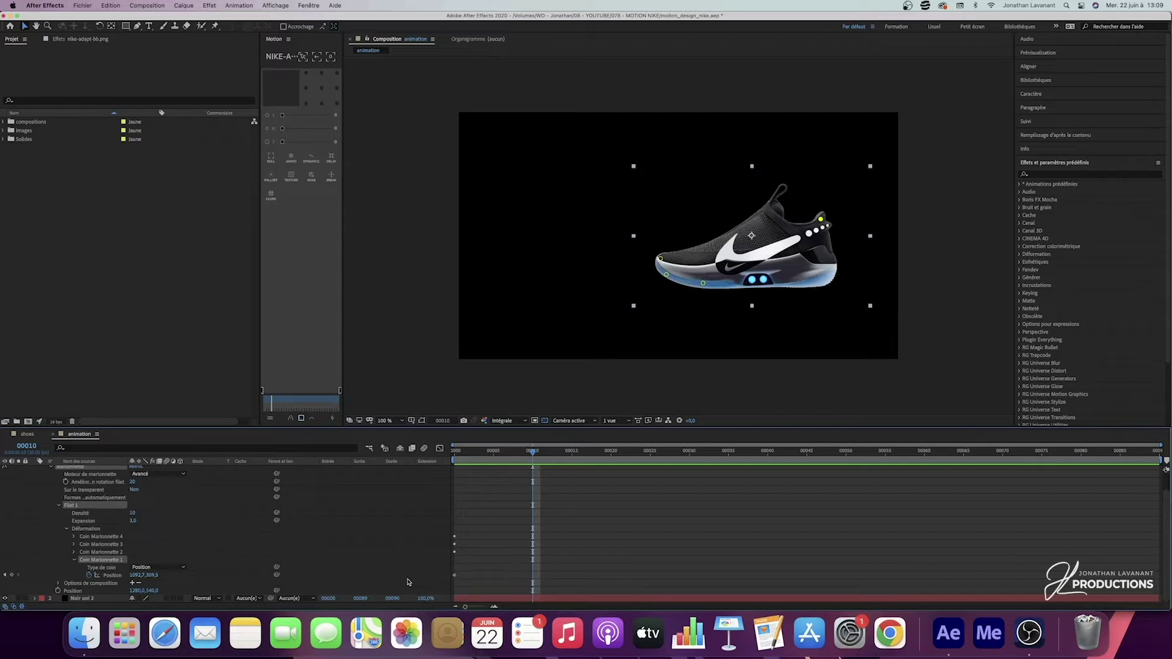
left_click(455, 577)
- At frame 70, raise the heel collar pin up and toward the toe to bend the shoe, and preview from the start
key("space")
key("space")
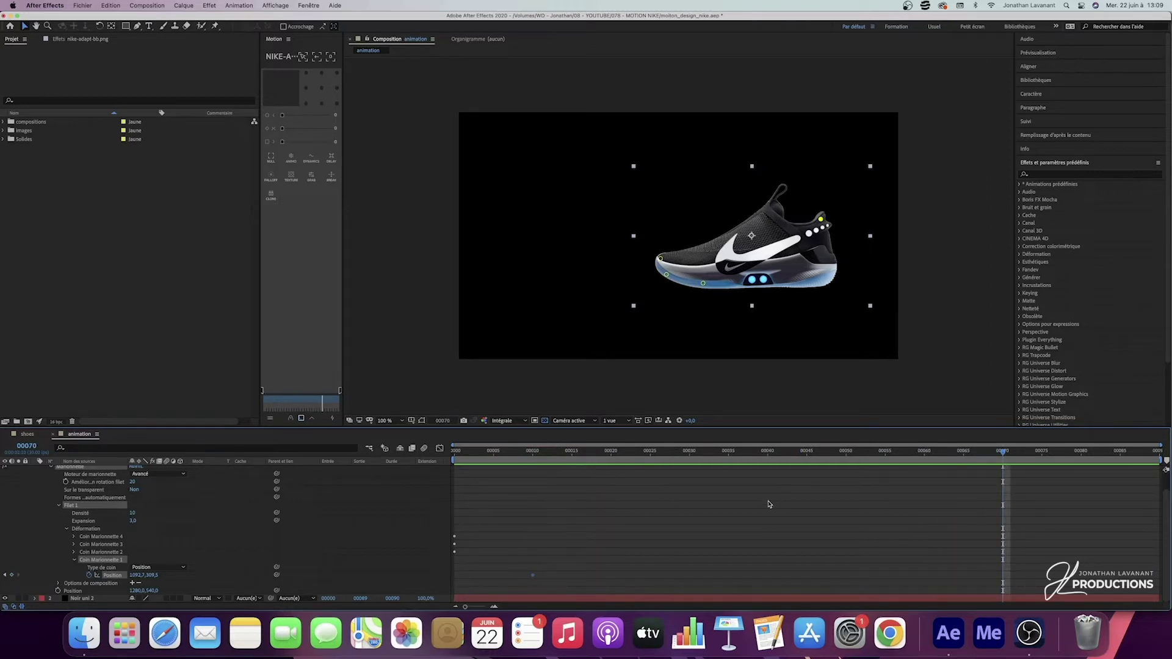
left_click_drag(828, 224, 825, 208)
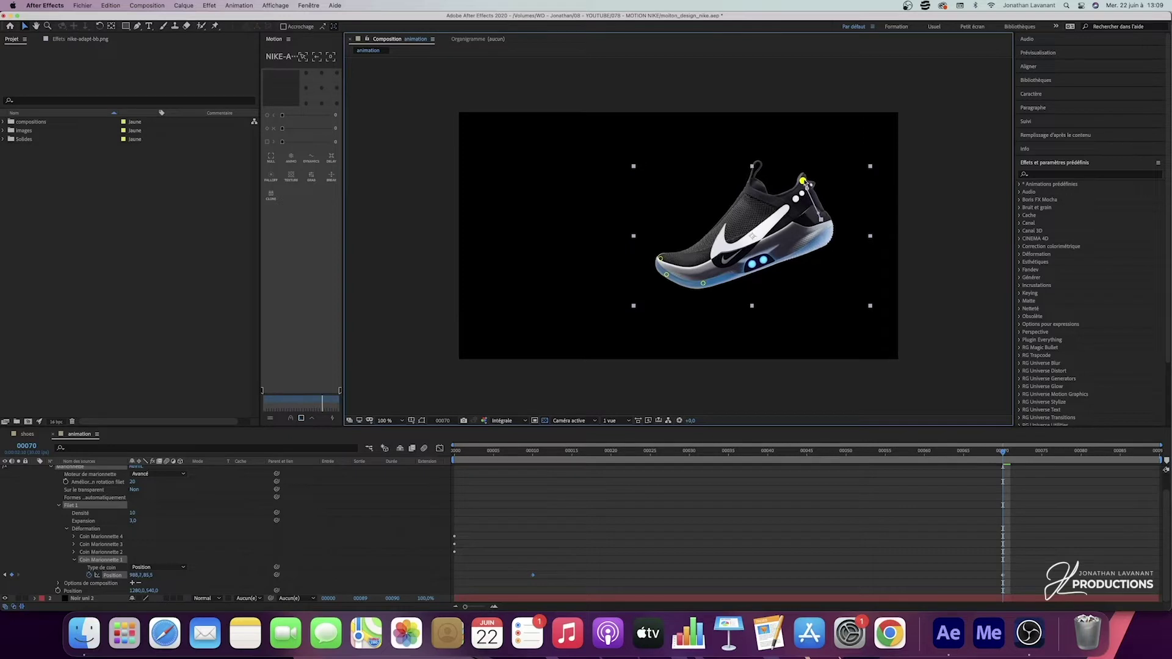
left_click_drag(806, 184, 801, 183)
left_click_drag(751, 453, 462, 464)
key("space")
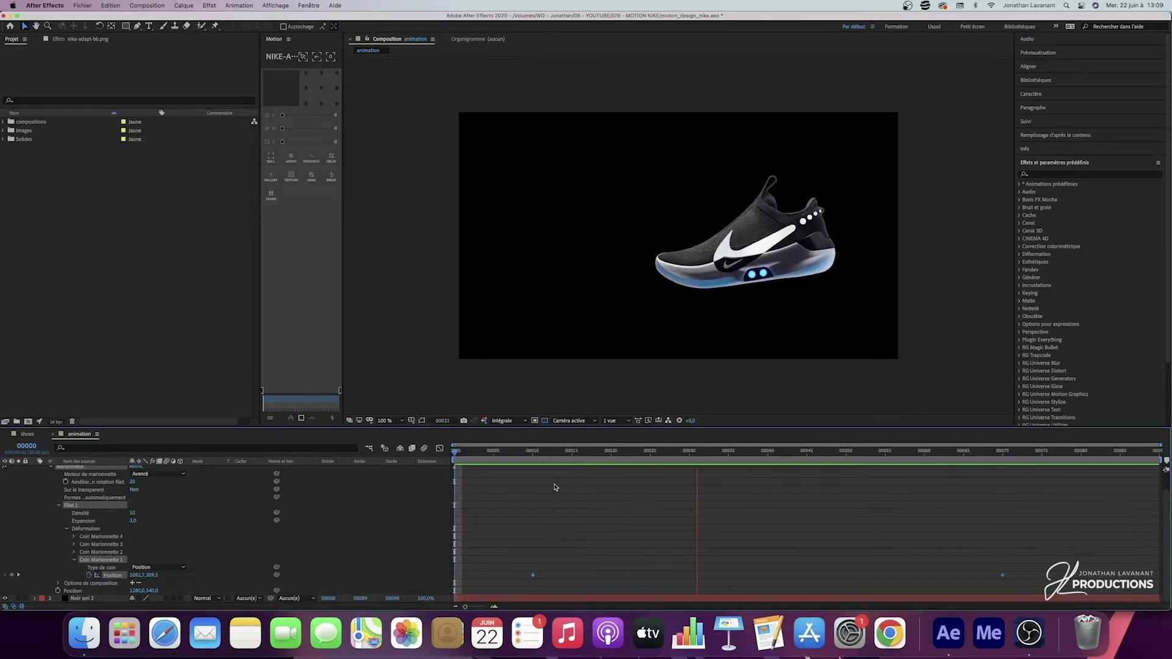
key("space")
- Apply Easy Ease to the heel collar pin's position keyframes at frames 10 and 70
left_click_drag(1017, 452, 535, 483)
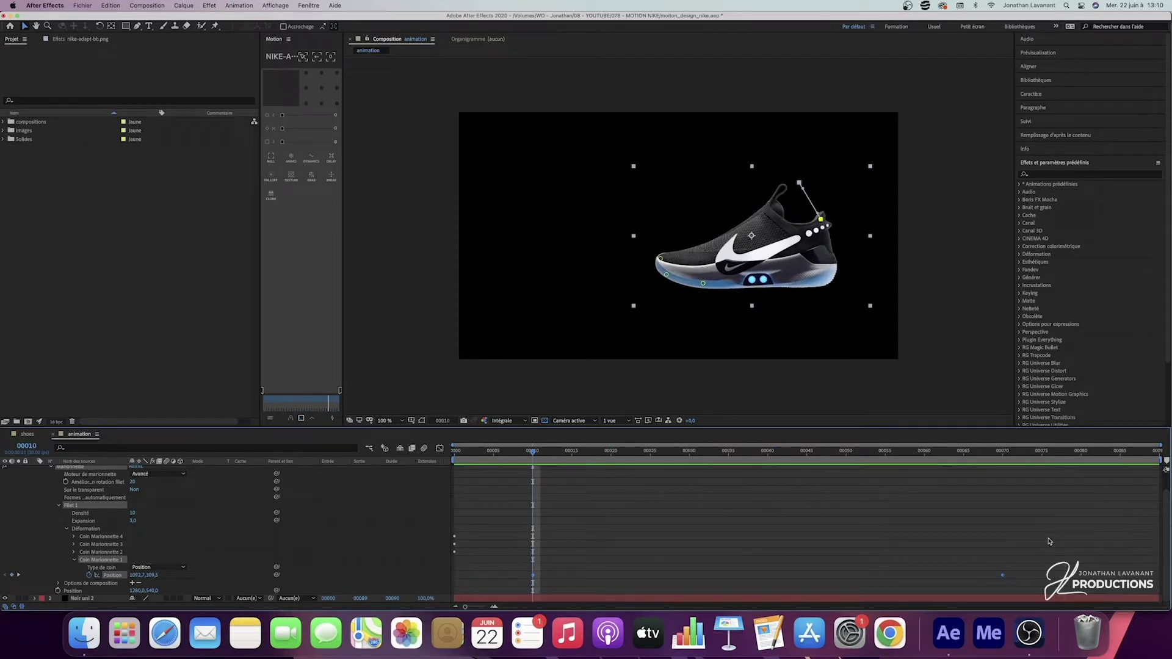
left_click_drag(1064, 556, 545, 584)
key("F9")
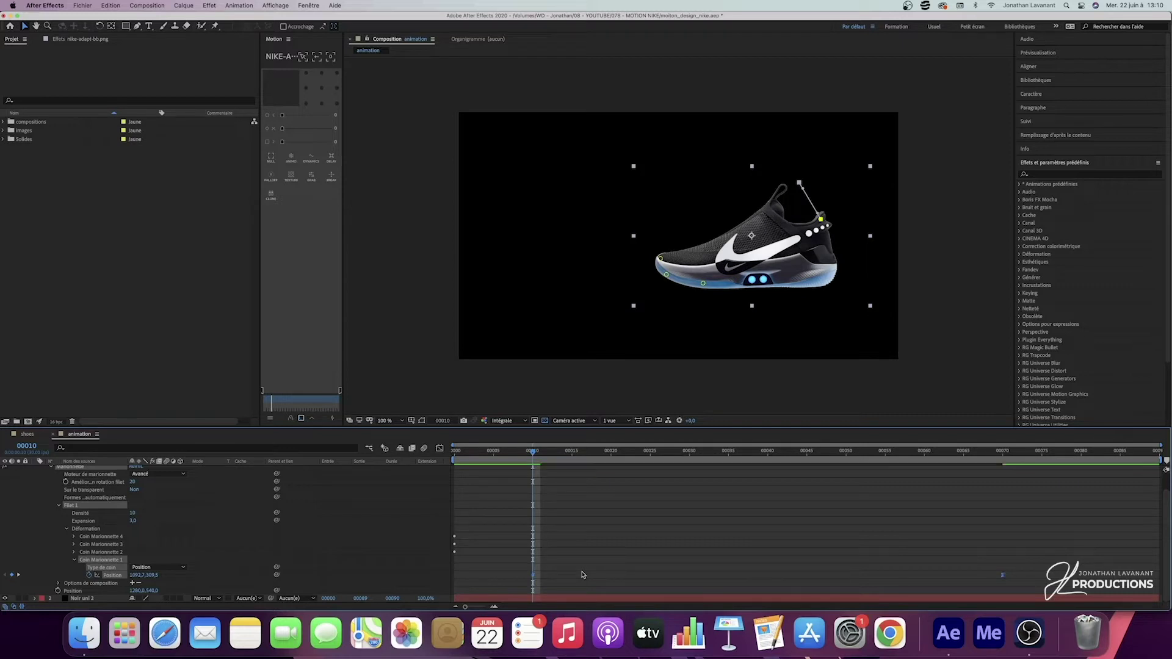
- Edit the heel pin's speed graph by lengthening the last keyframe's handle so speed peaks near frame 22, and preview the bend
left_click(439, 449)
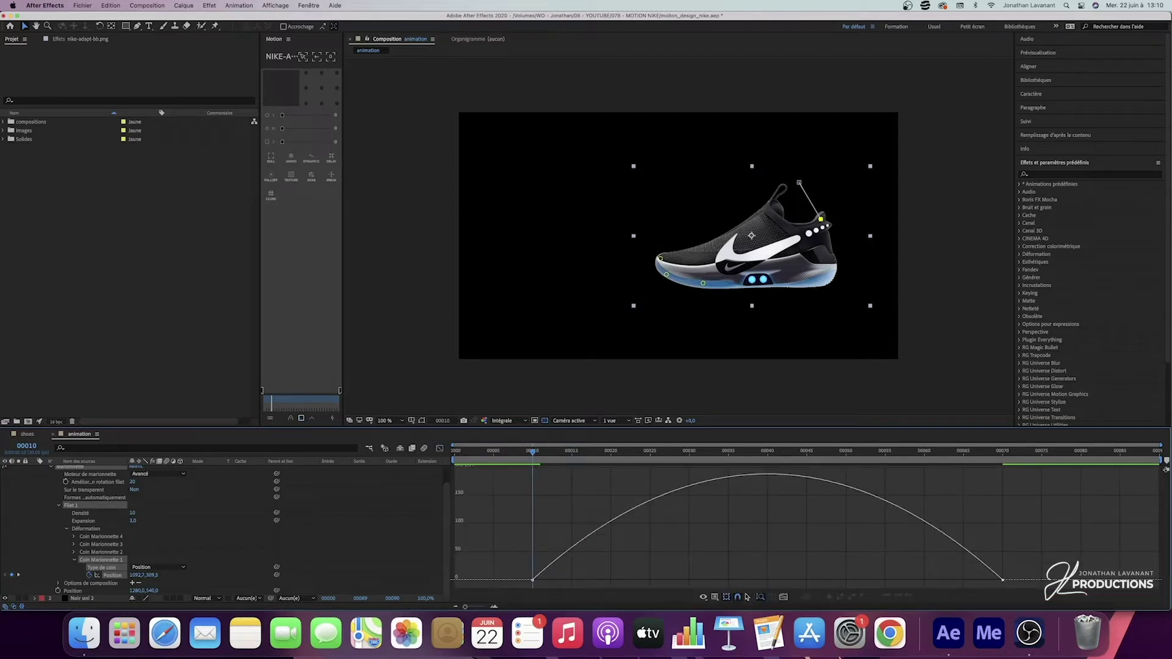
left_click(721, 598)
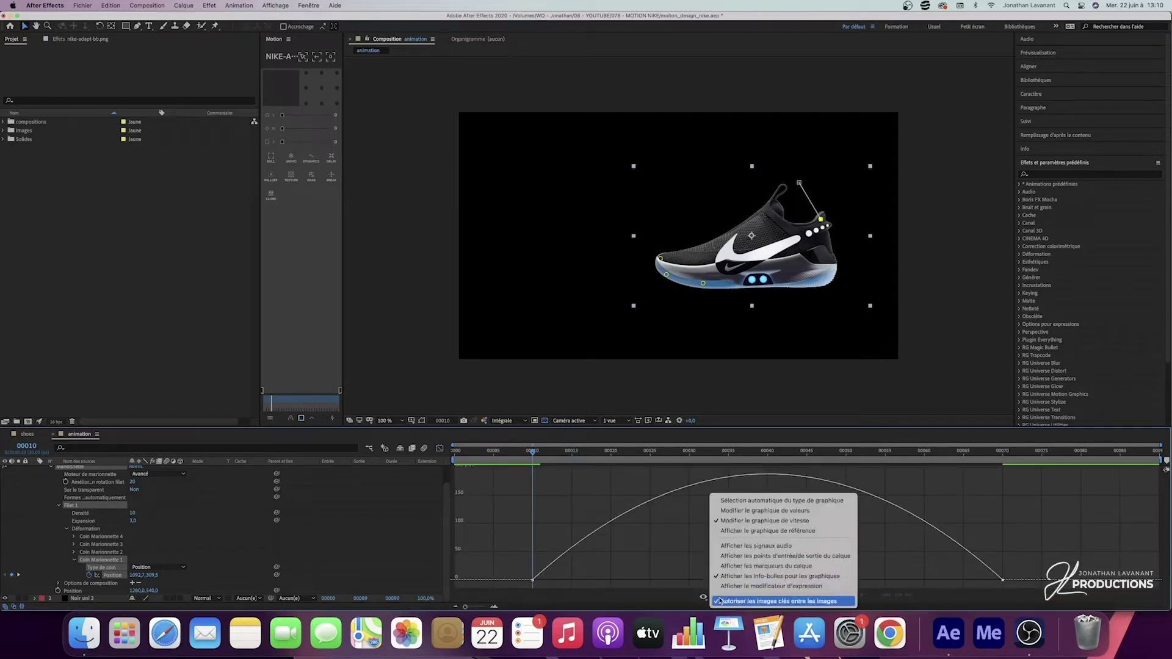
left_click(760, 524)
left_click_drag(1061, 568, 652, 579)
left_click(768, 581)
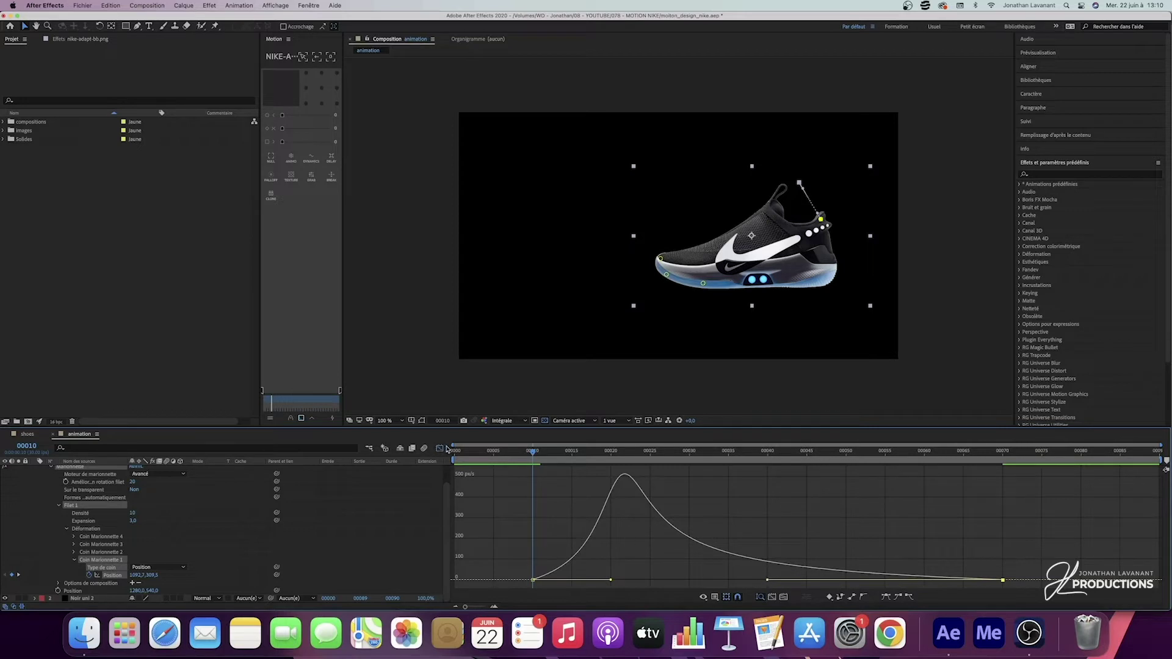
key("Home")
key("space")
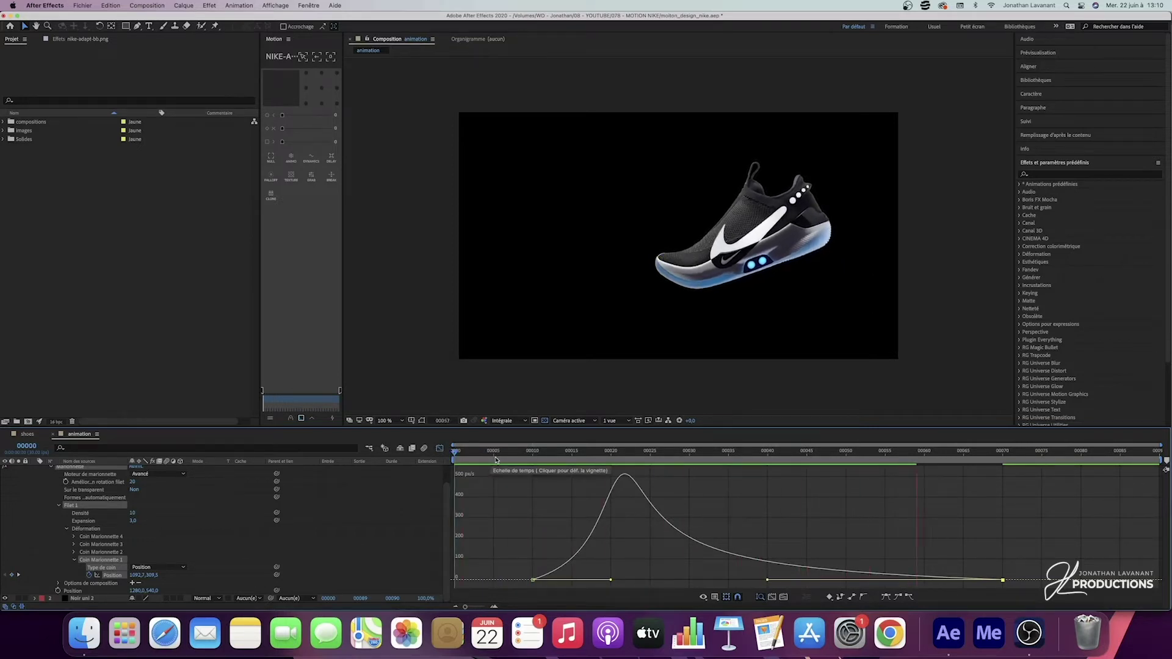
key("space")
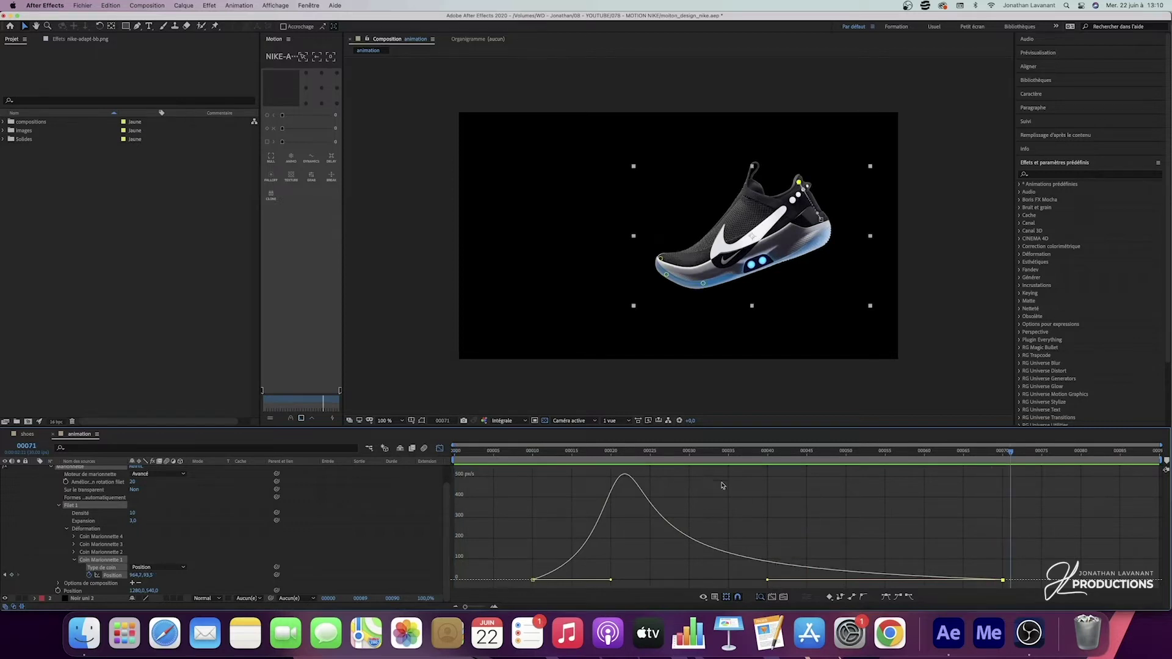
- Shorten the last keyframe's speed handle to about frame 43, replay the bend, and leave the graph editor
left_click_drag(768, 582, 789, 581)
left_click(603, 452)
key("space")
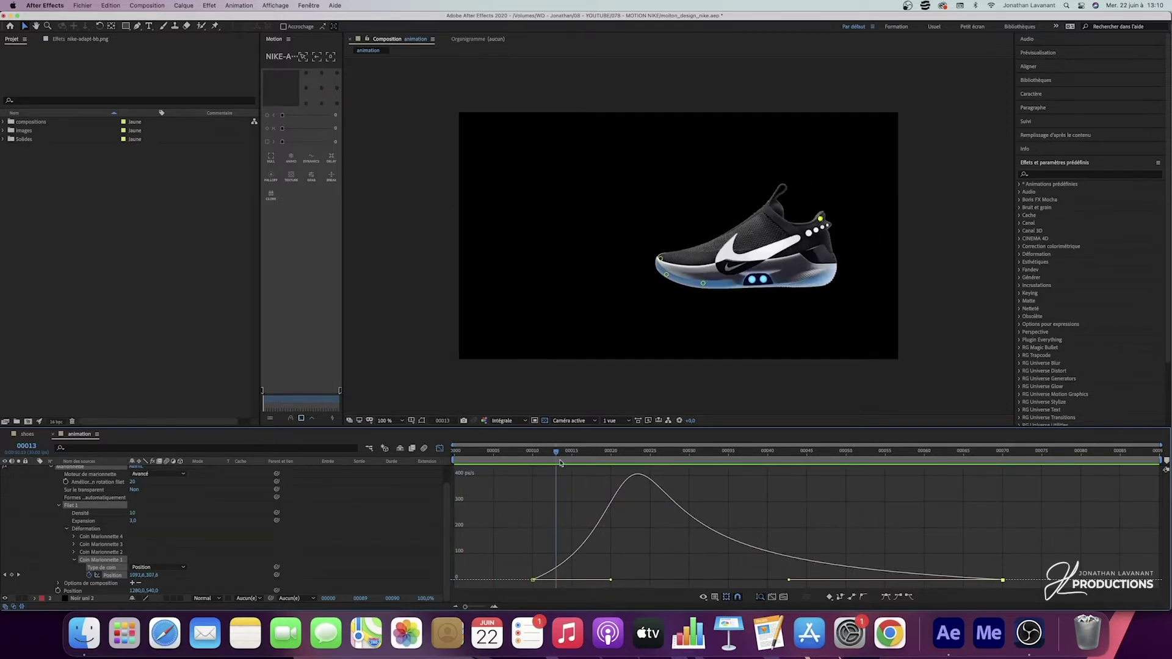
key("space")
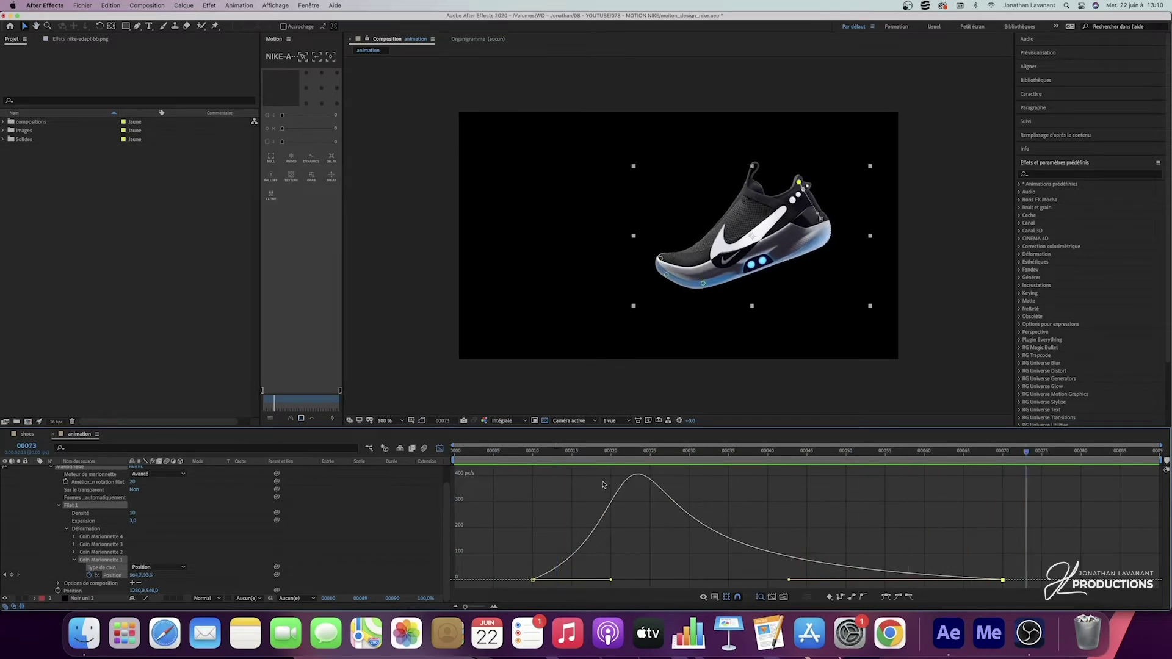
left_click(439, 449)
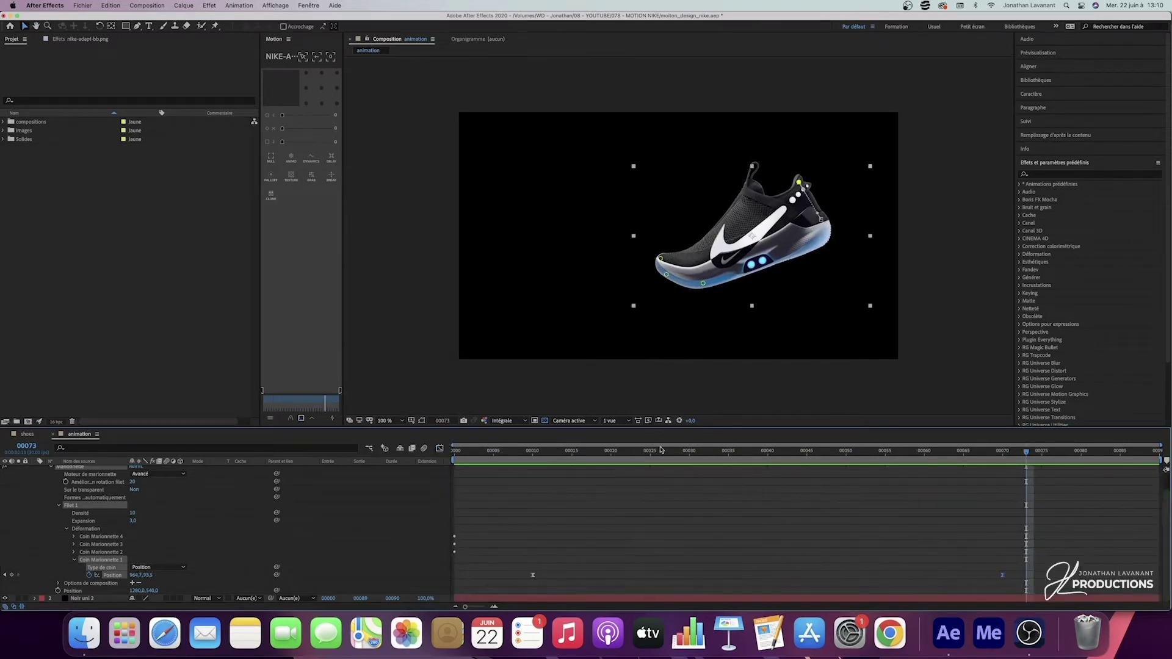
- Set position and rotation keyframes on the nike-adapt-bb.png layer at frame 15
left_click_drag(661, 453, 571, 455)
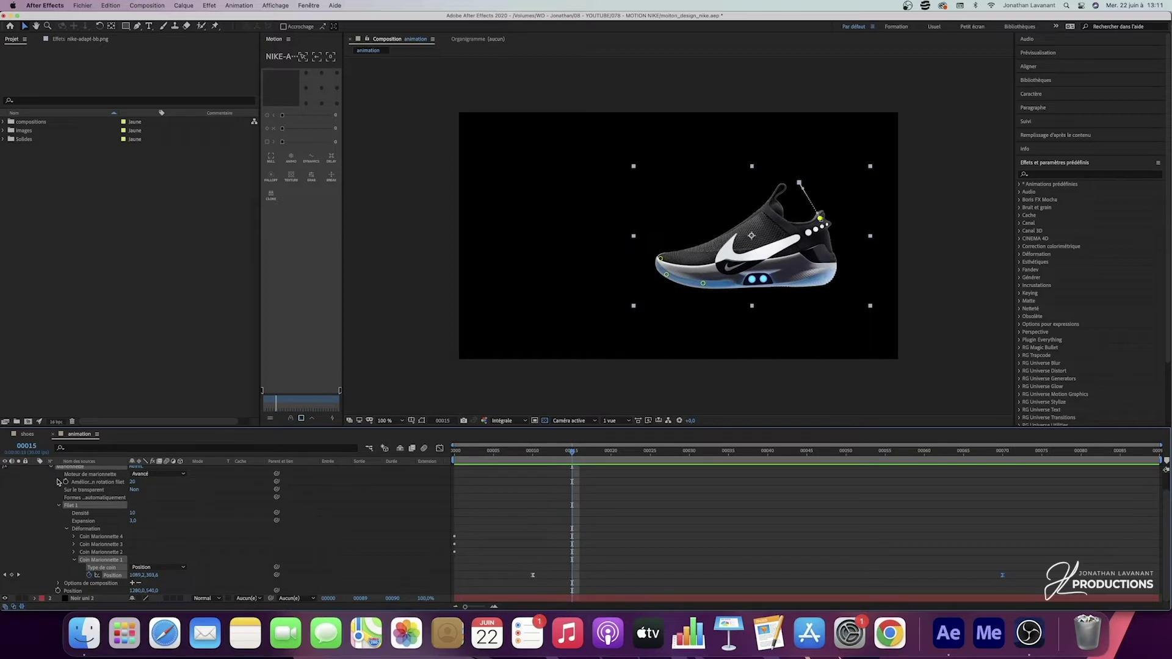
scroll(43, 481, "up", 2)
left_click(36, 469)
left_click(94, 470)
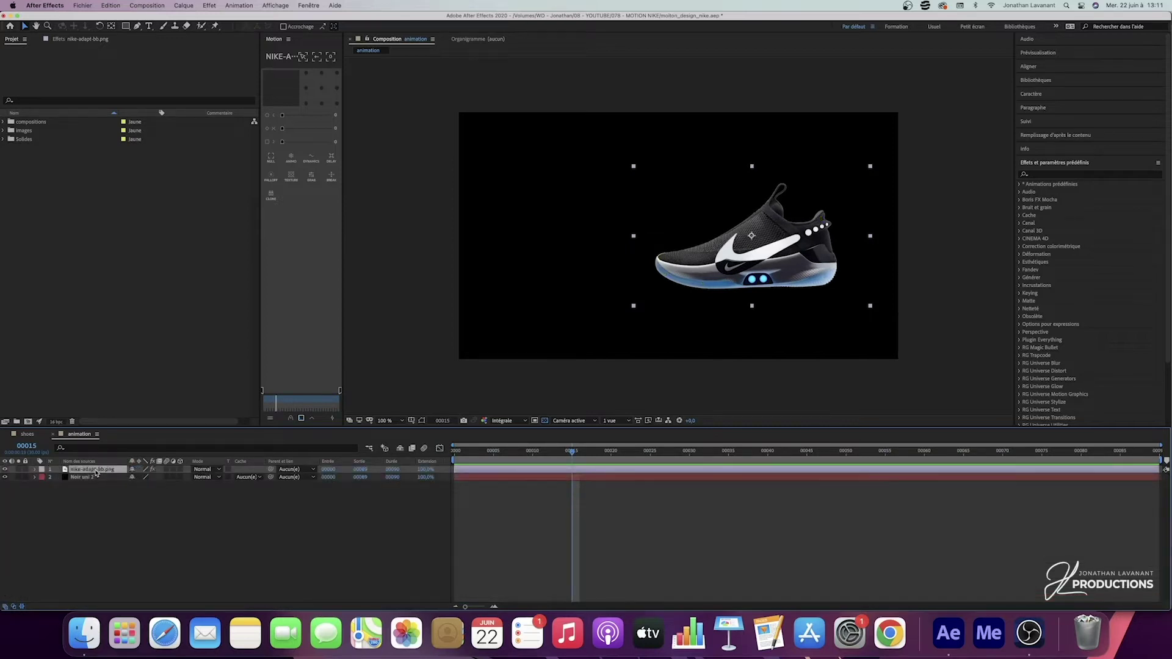
key("p")
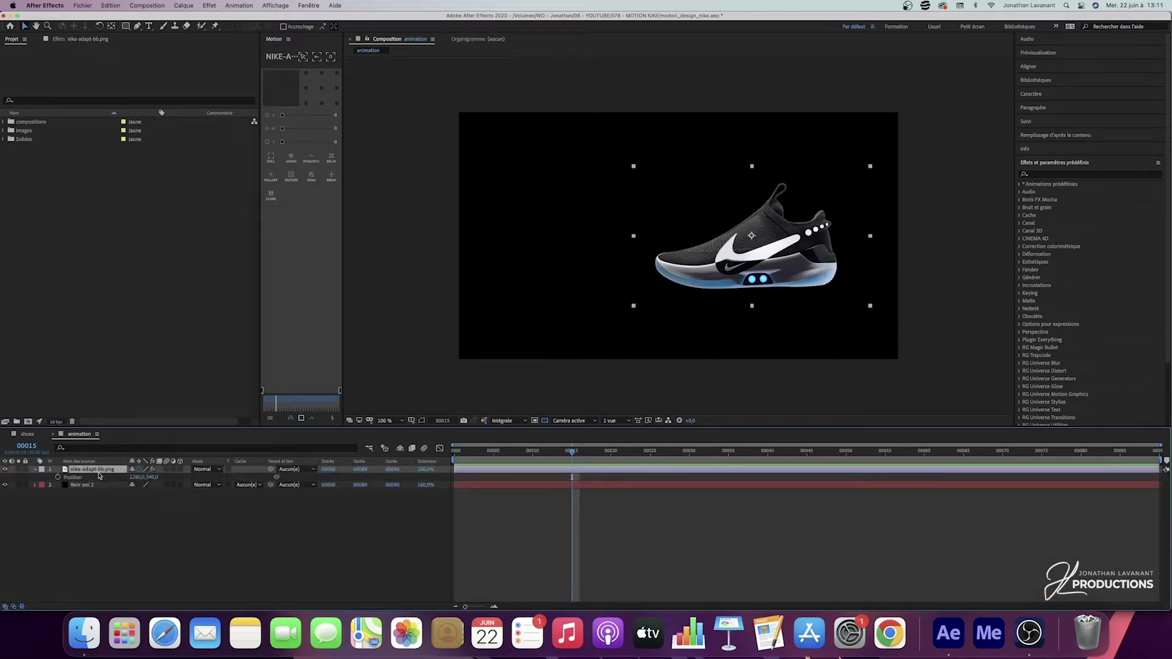
left_click(58, 478)
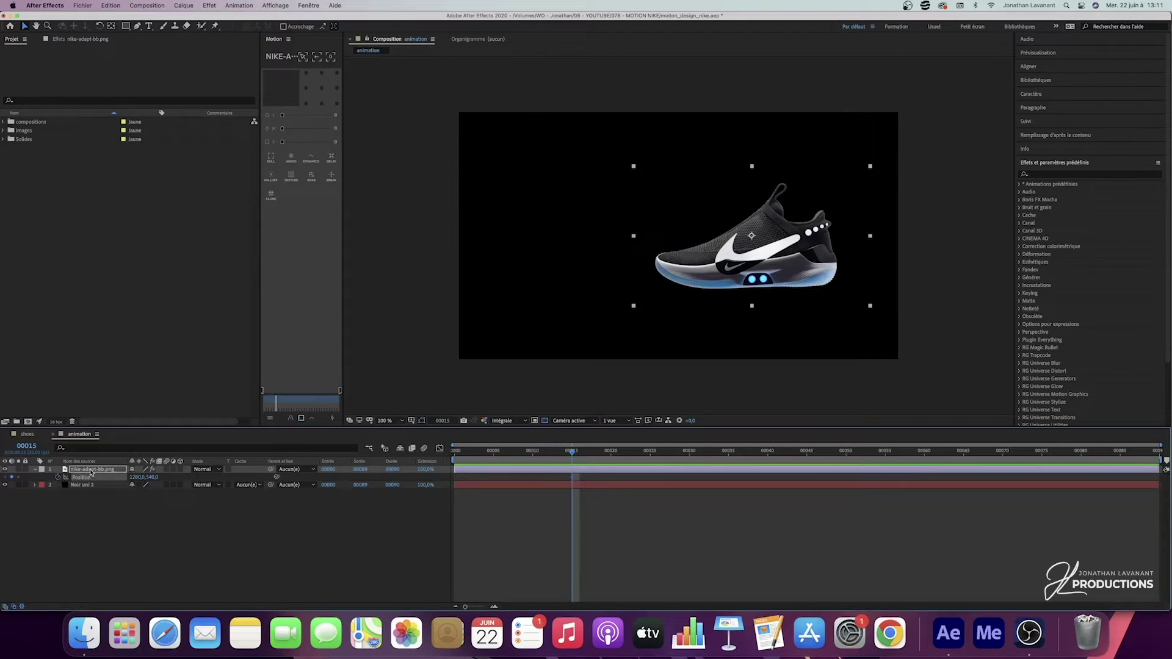
key("r")
- At frame 0, move the shoe up and out of the frame past the canvas's right edge
left_click_drag(574, 455, 455, 455)
left_click_drag(784, 251, 1026, 186)
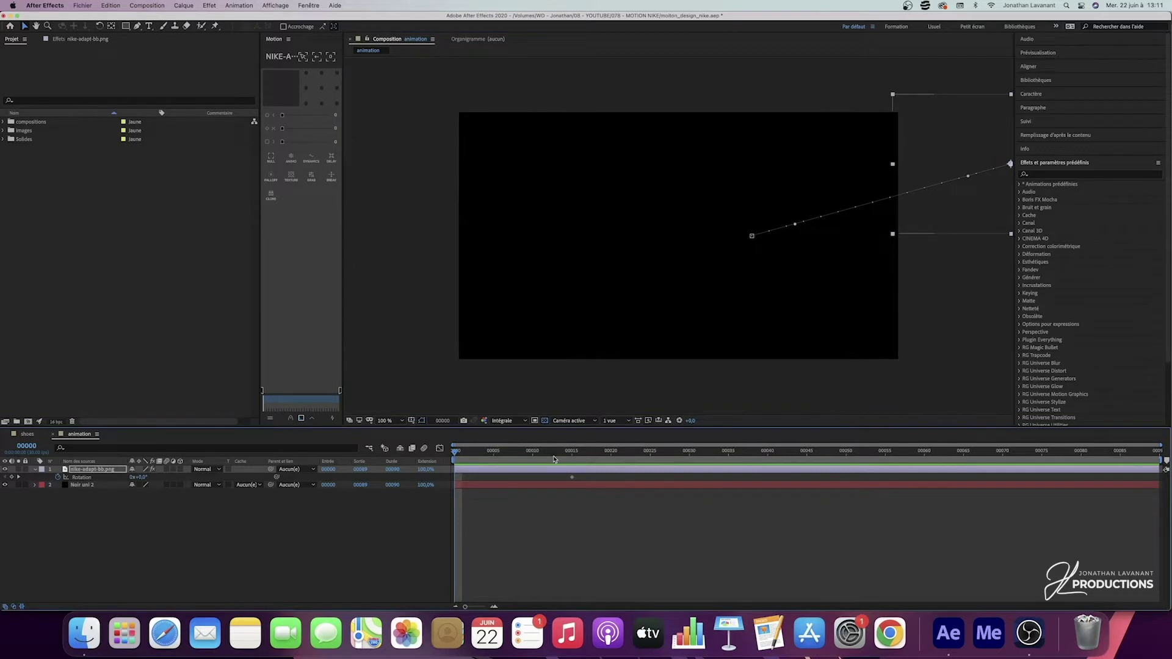
key("space")
- Curve the shoe's motion path into an upward arc using both keyframes' handles, and preview the entrance
left_click_drag(969, 177, 875, 163)
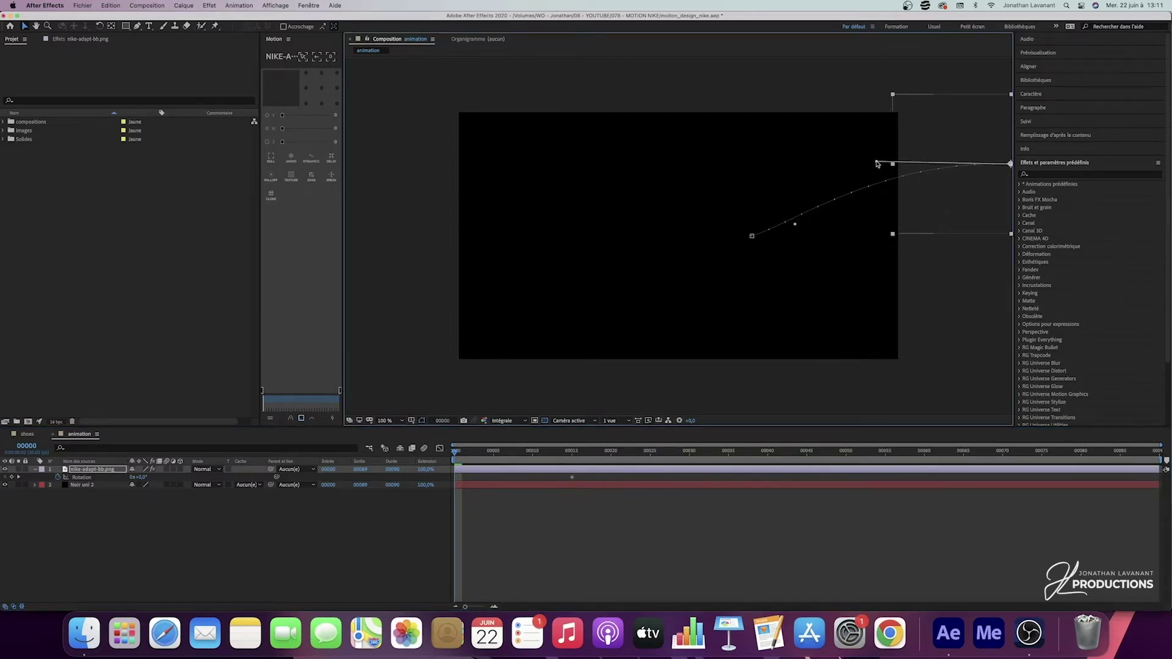
left_click_drag(751, 236, 787, 215)
key("space")
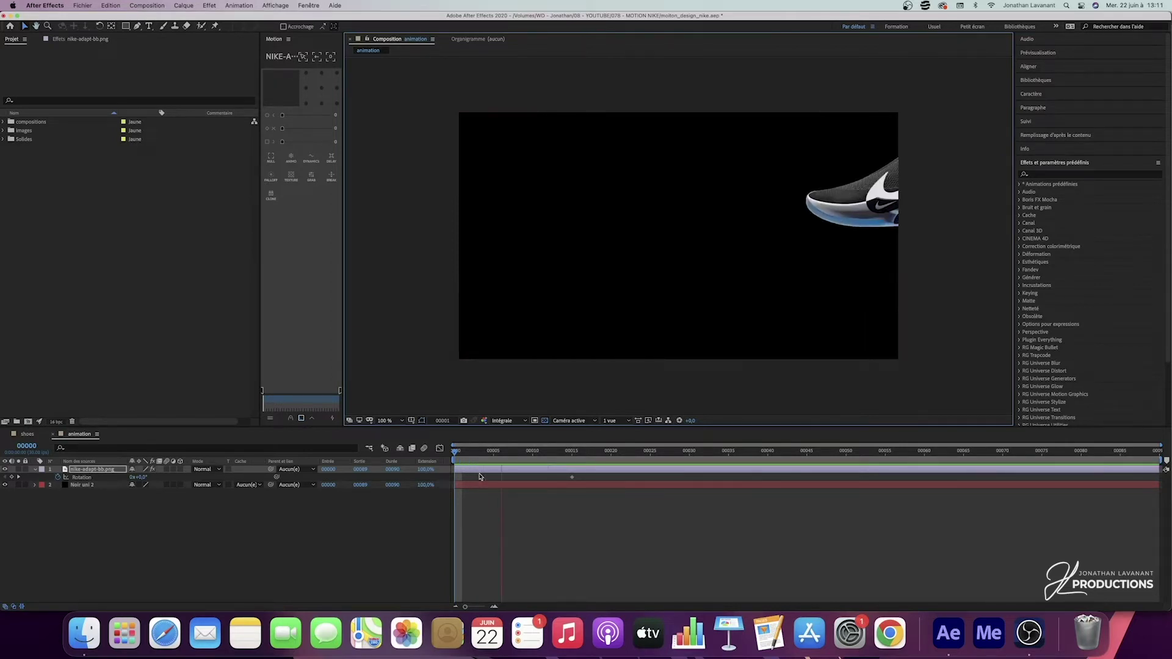
key("space")
left_click(457, 452)
key("space")
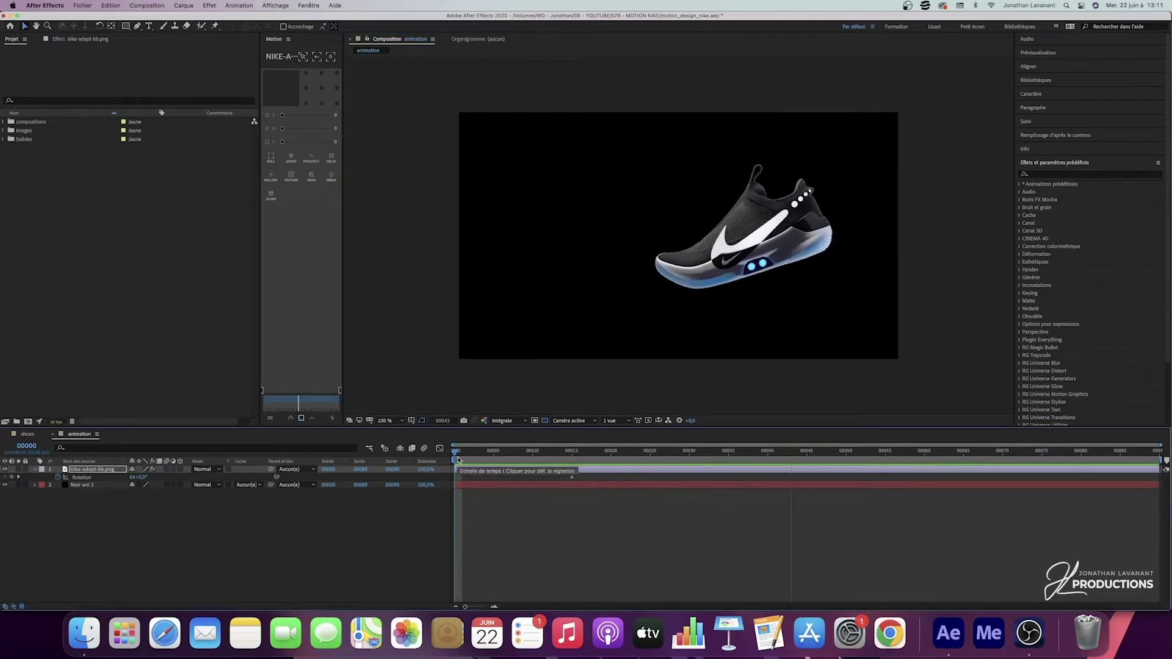
left_click(457, 458)
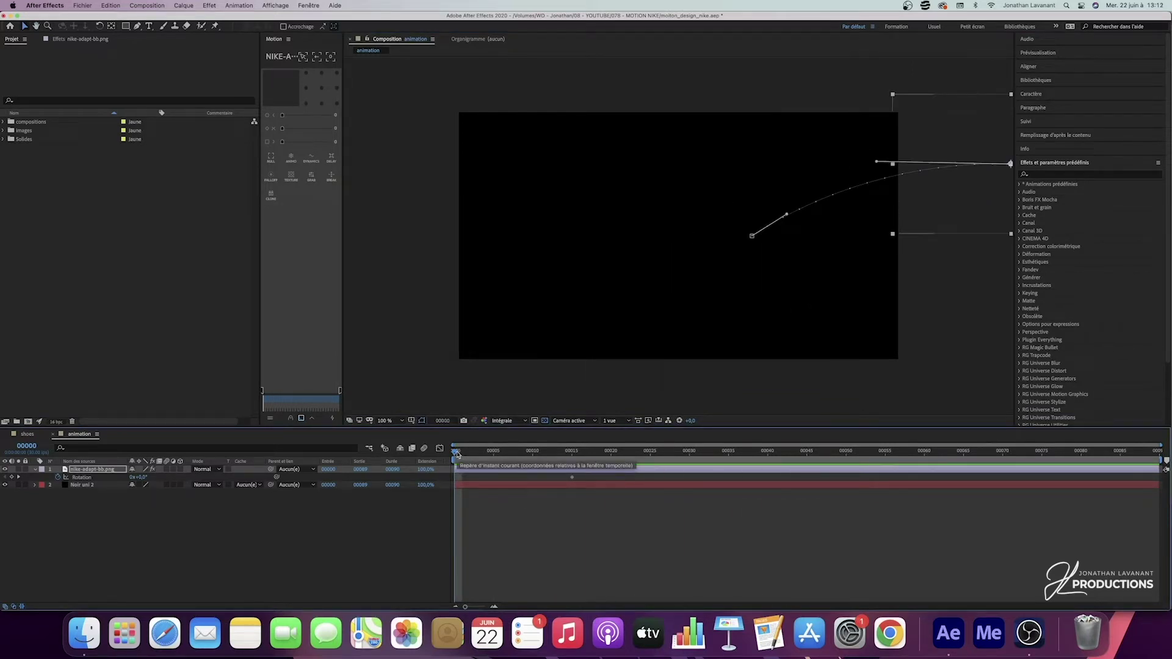
- Set the shoe layer's rotation at frame 0 to about 20°
mouse_move(468, 455)
left_mouse_down()
mouse_move(557, 455)
mouse_move(454, 455)
left_mouse_up()
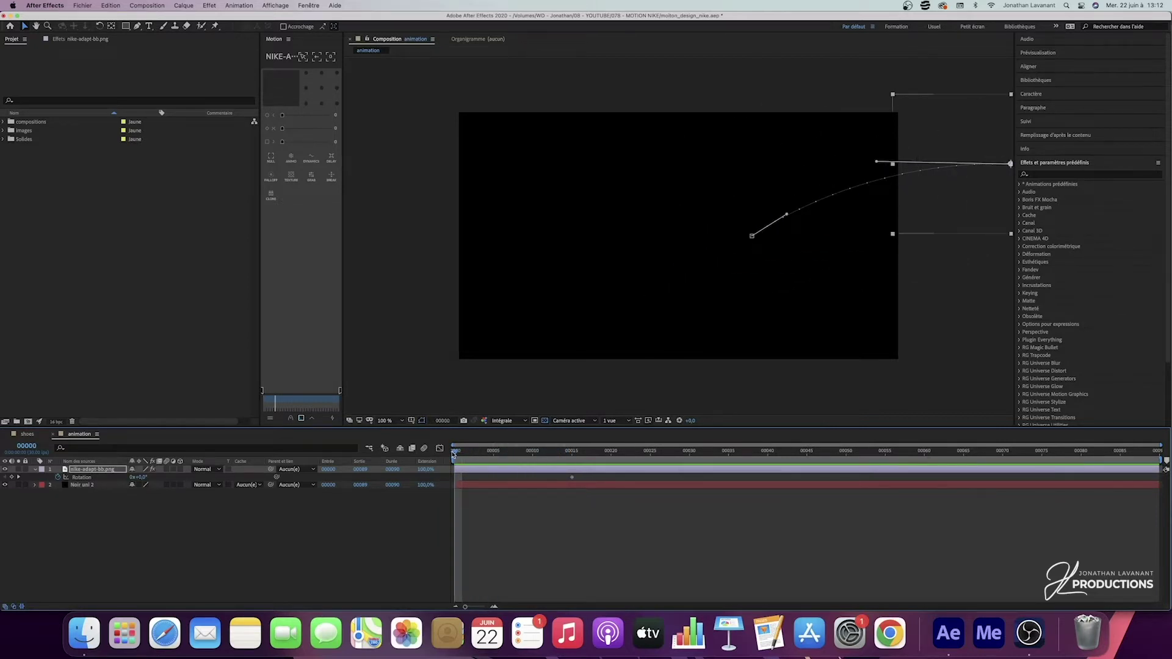
left_click(147, 479)
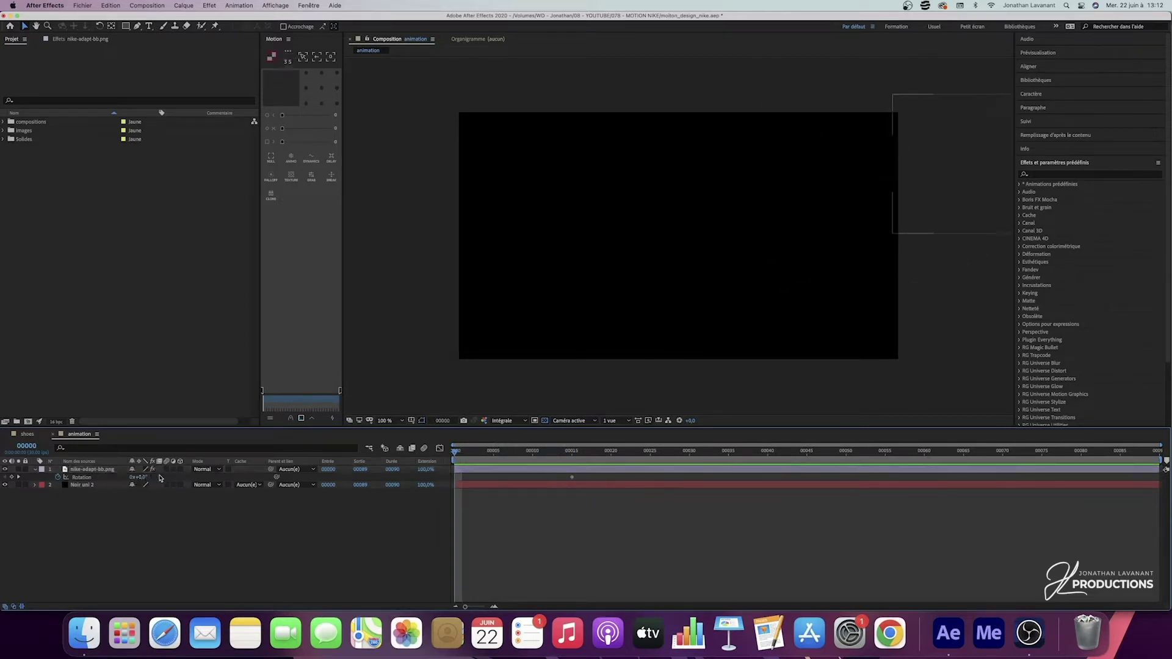
left_click_drag(139, 480, 151, 479)
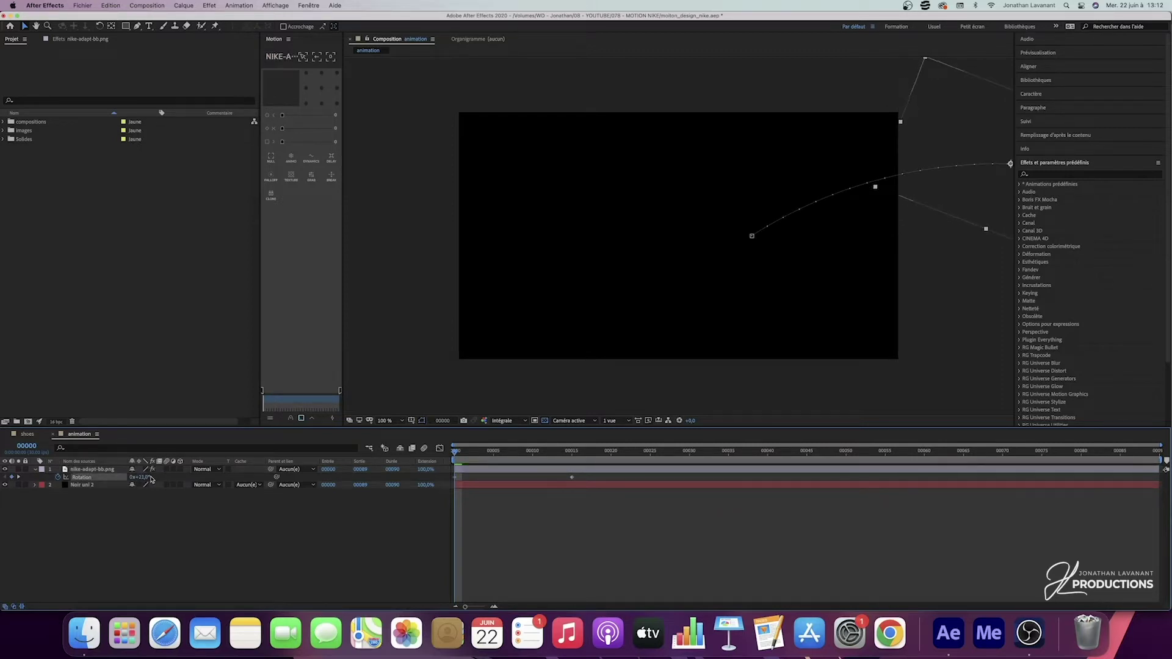
- Try a rotation of -10° for the shoe at frame 15 and preview the entrance from the start
left_click_drag(455, 451, 572, 455)
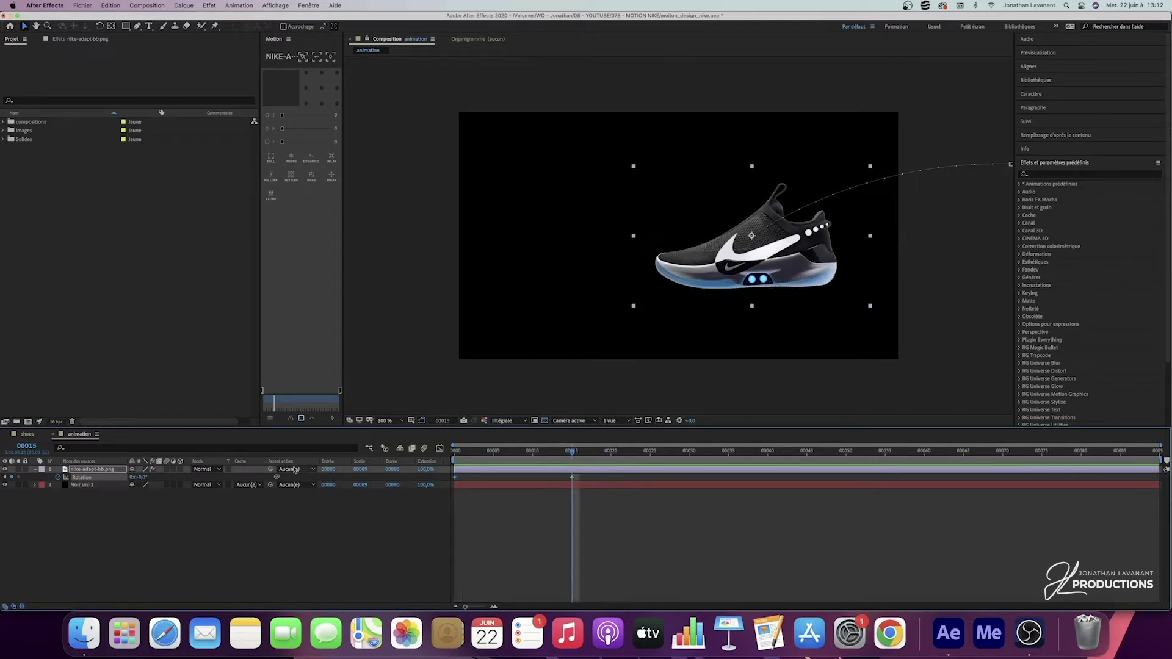
left_click_drag(141, 478, 138, 477)
left_click(142, 477)
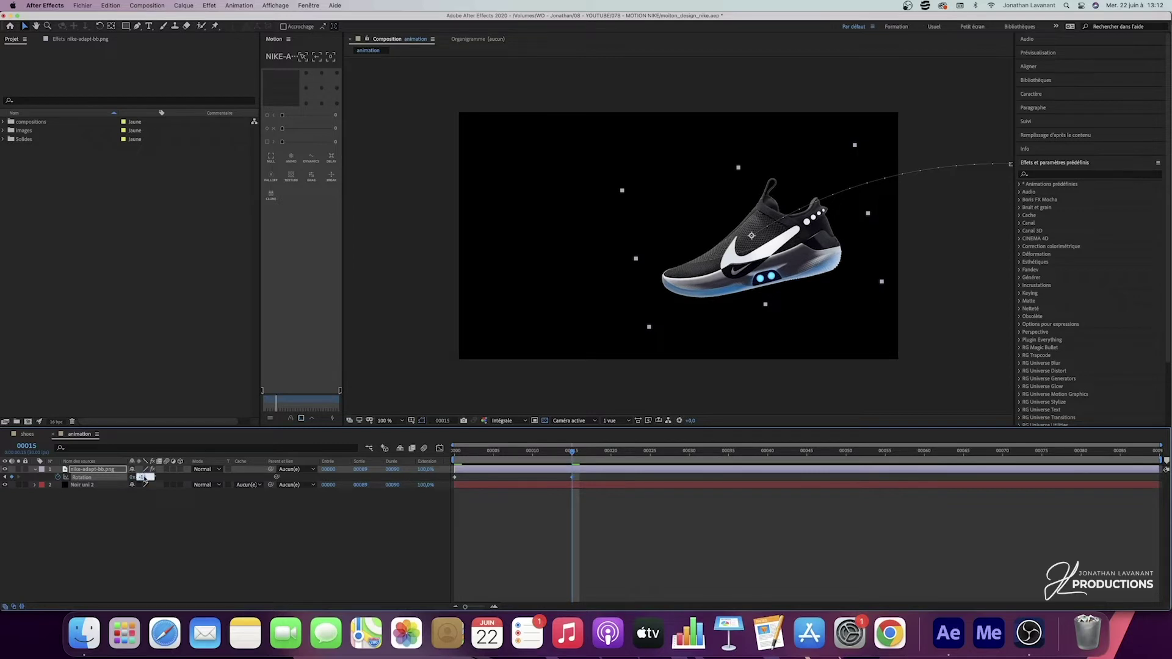
type("-10")
key("Return")
left_click_drag(591, 454, 454, 454)
key("space")
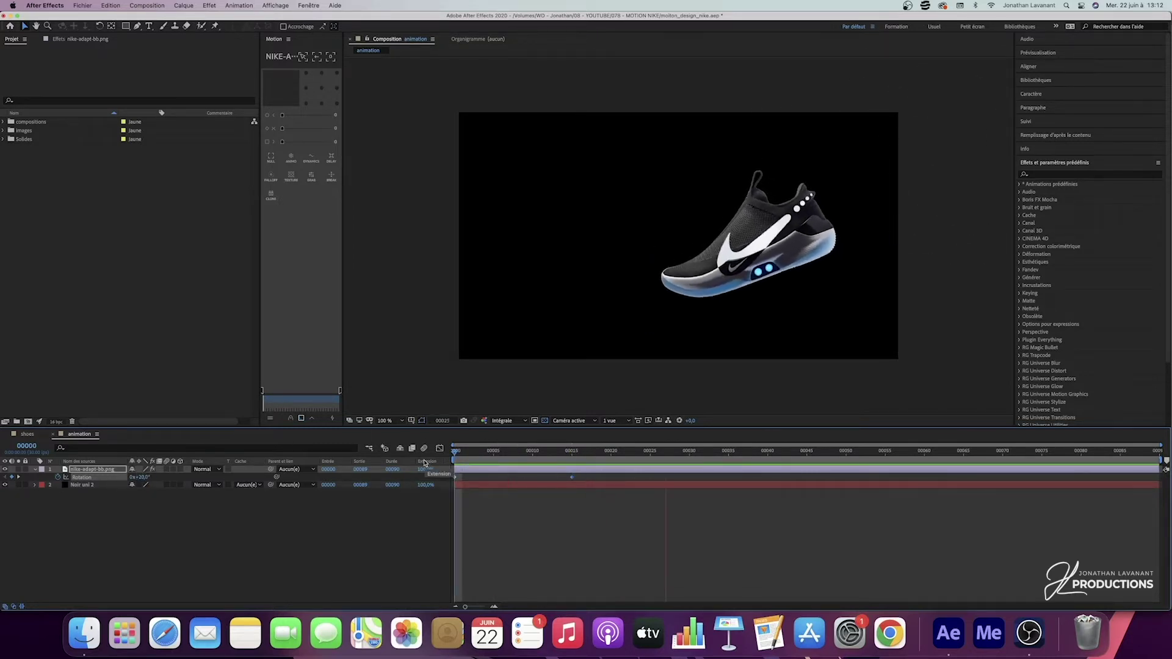
key("space")
key("space")
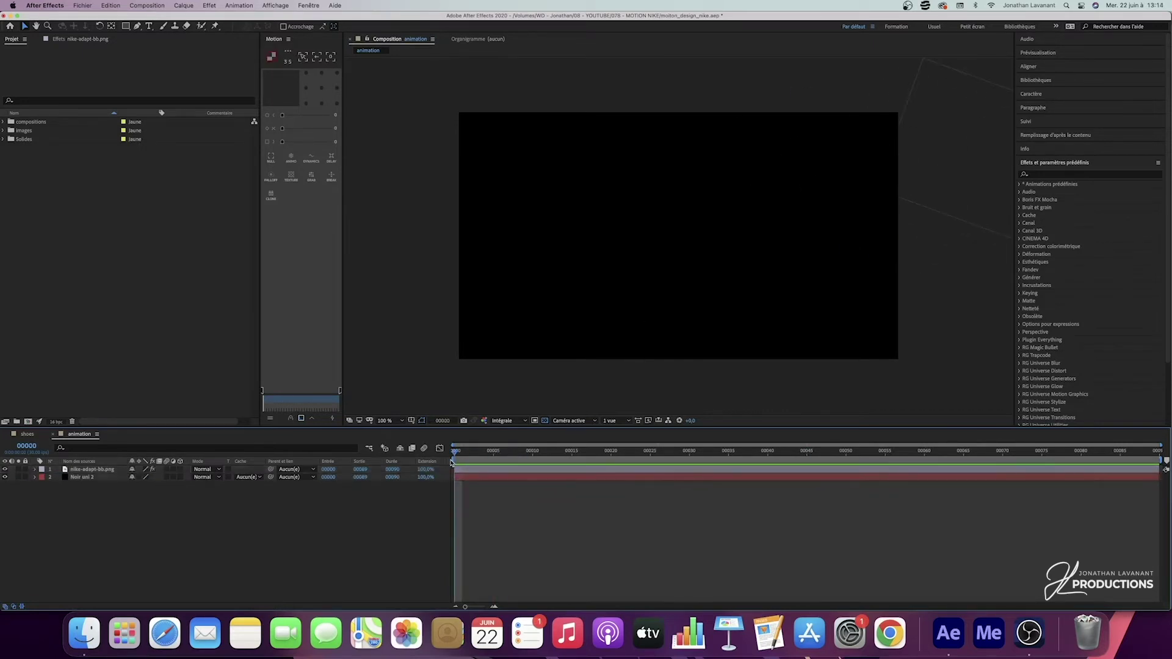
- Apply Easy Ease to all position and rotation keyframes of the shoe layer and open their speed graph
key("space")
key("space")
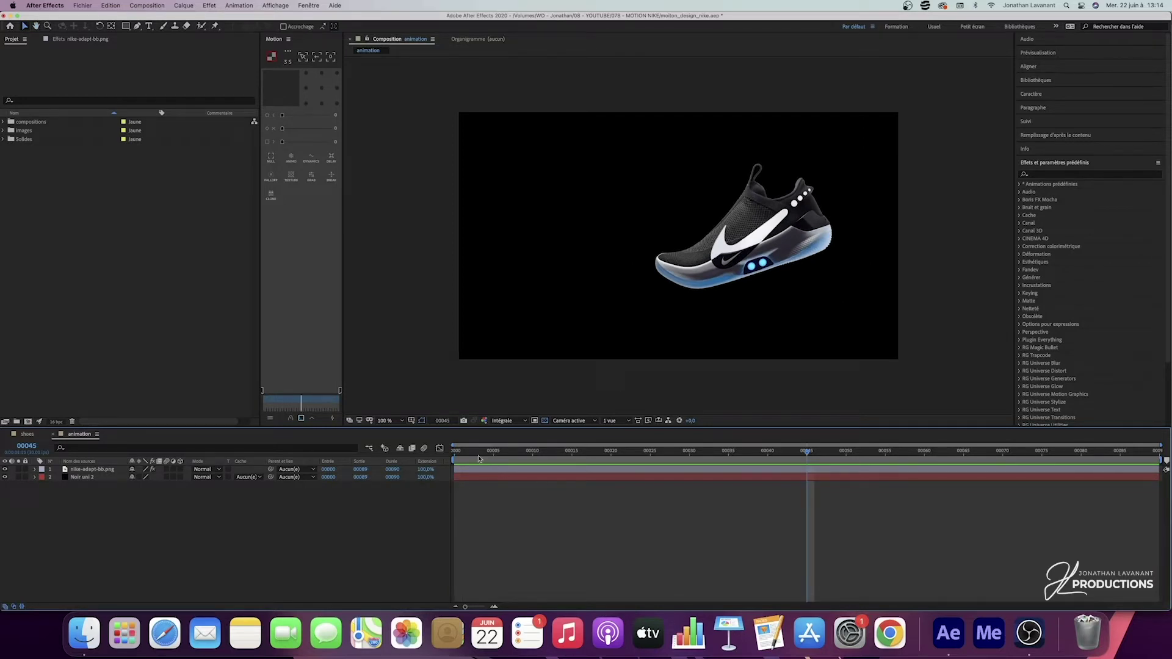
left_click(96, 469)
key("u")
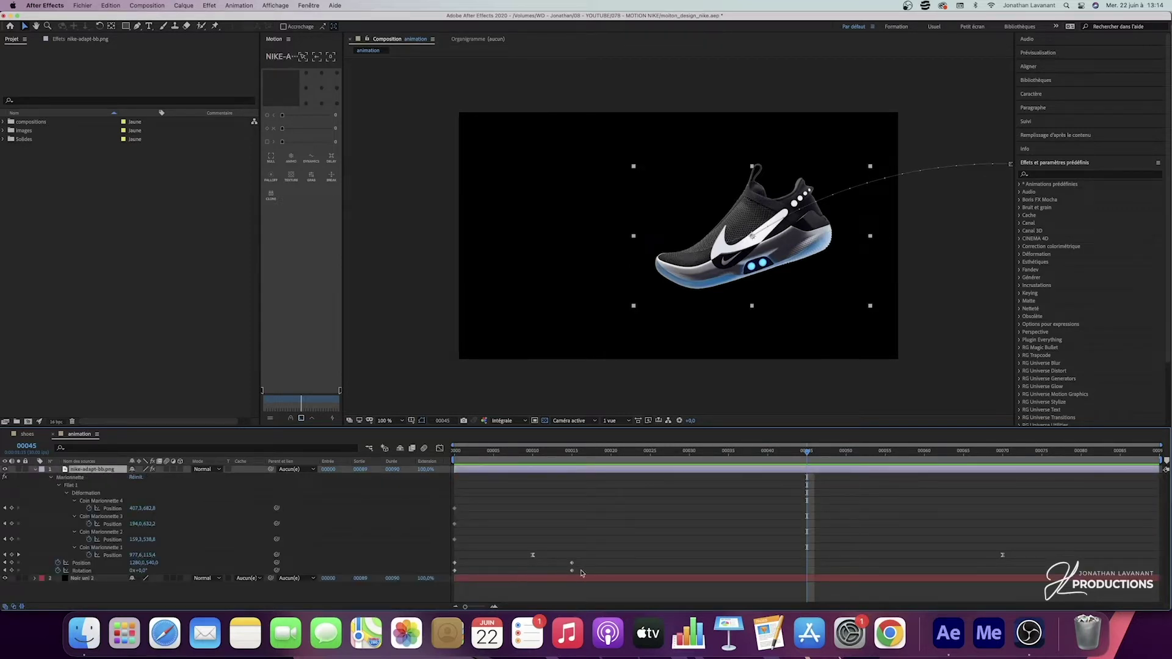
left_click_drag(600, 560, 449, 582)
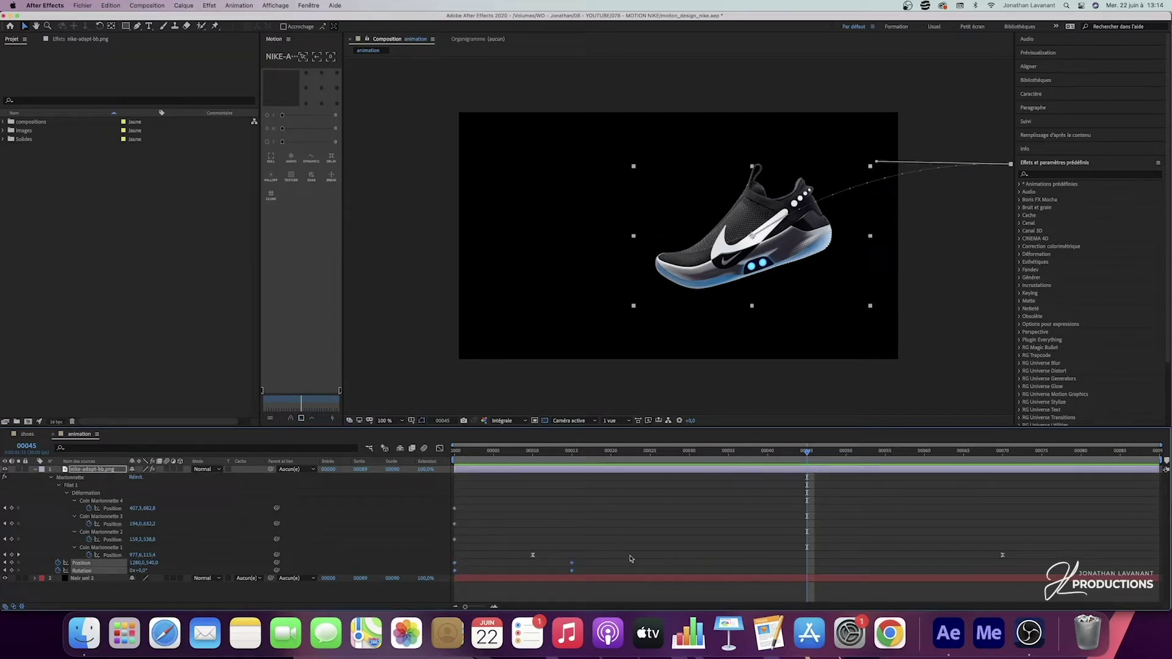
key("F9")
left_click(441, 449)
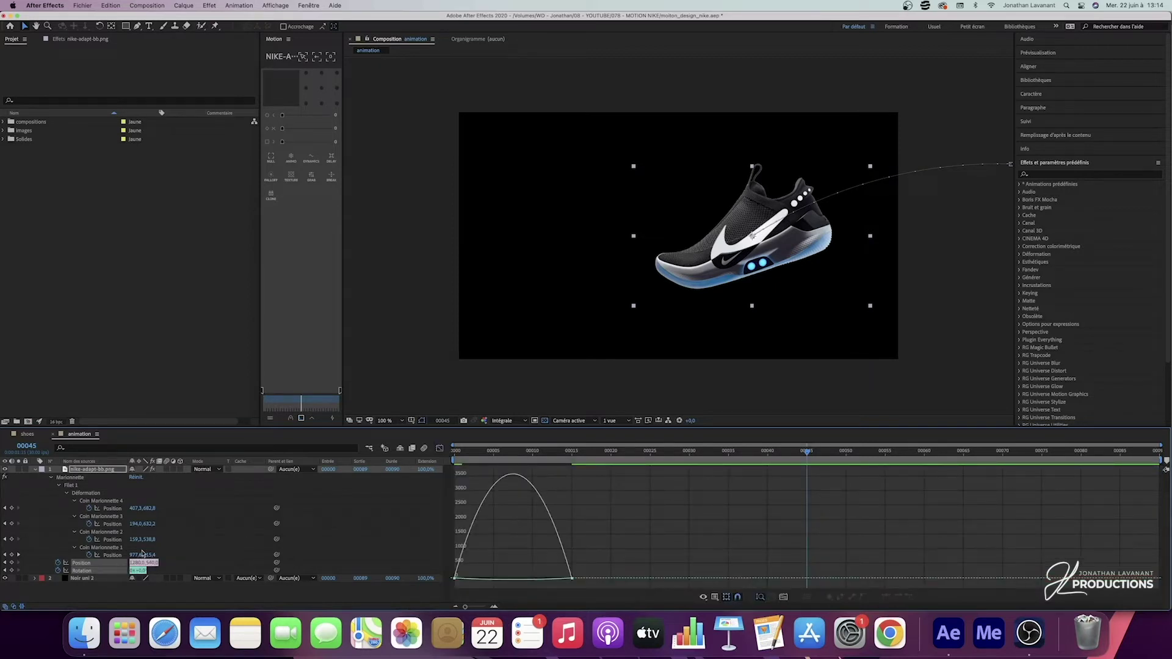
- Reshape the shoe's position speed curve to peak early with a long slowdown into frame 15, and preview the entrance
left_click(91, 566)
left_click_drag(626, 572, 512, 579)
key("space")
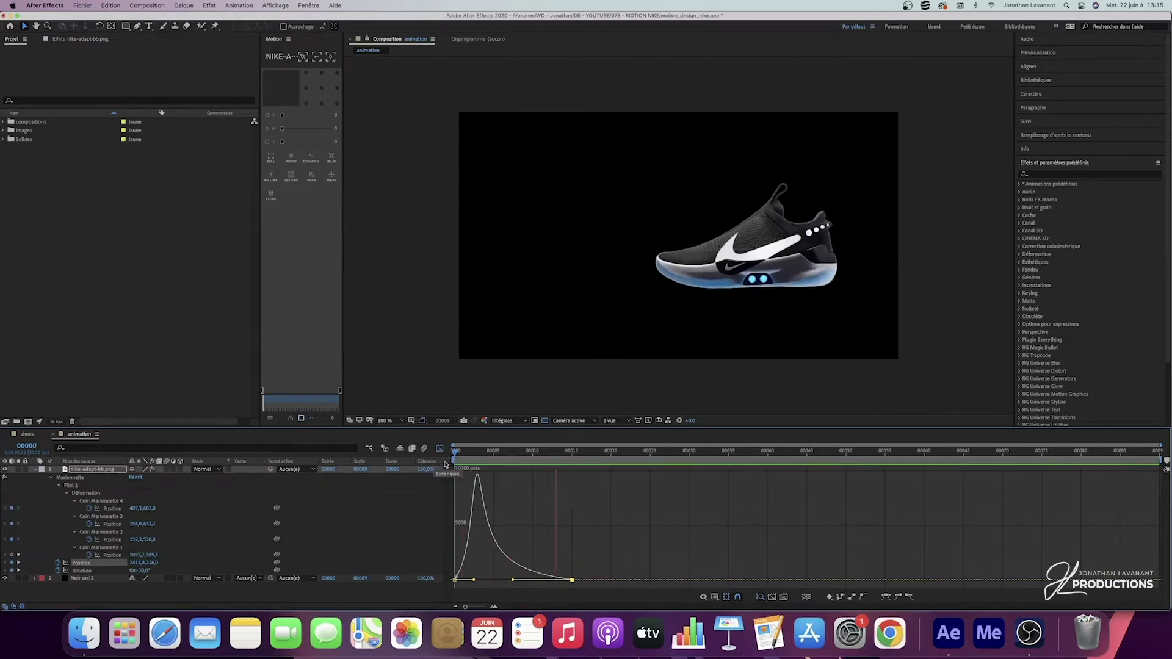
left_click(492, 454)
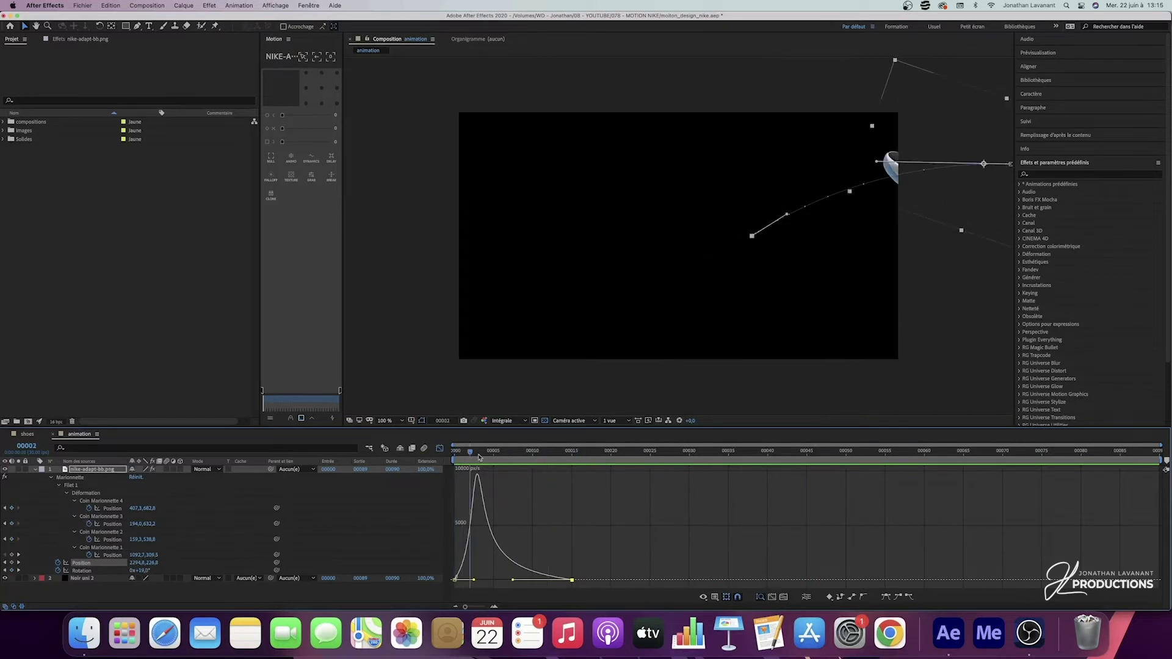
left_click_drag(519, 583, 521, 580)
left_click_drag(495, 453, 445, 458)
key("space")
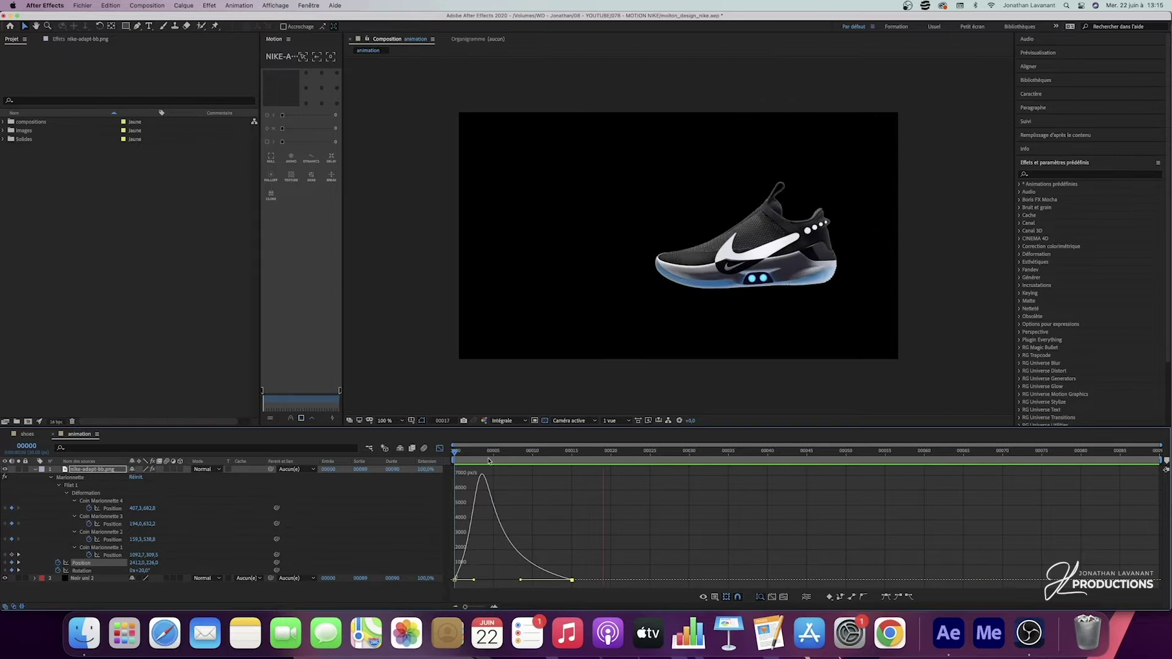
- Extend the ending ease of puppet pin 1's position speed curve for a gradual slowdown, and preview the bend
left_click(110, 554)
left_click_drag(1051, 567, 767, 580)
key("space")
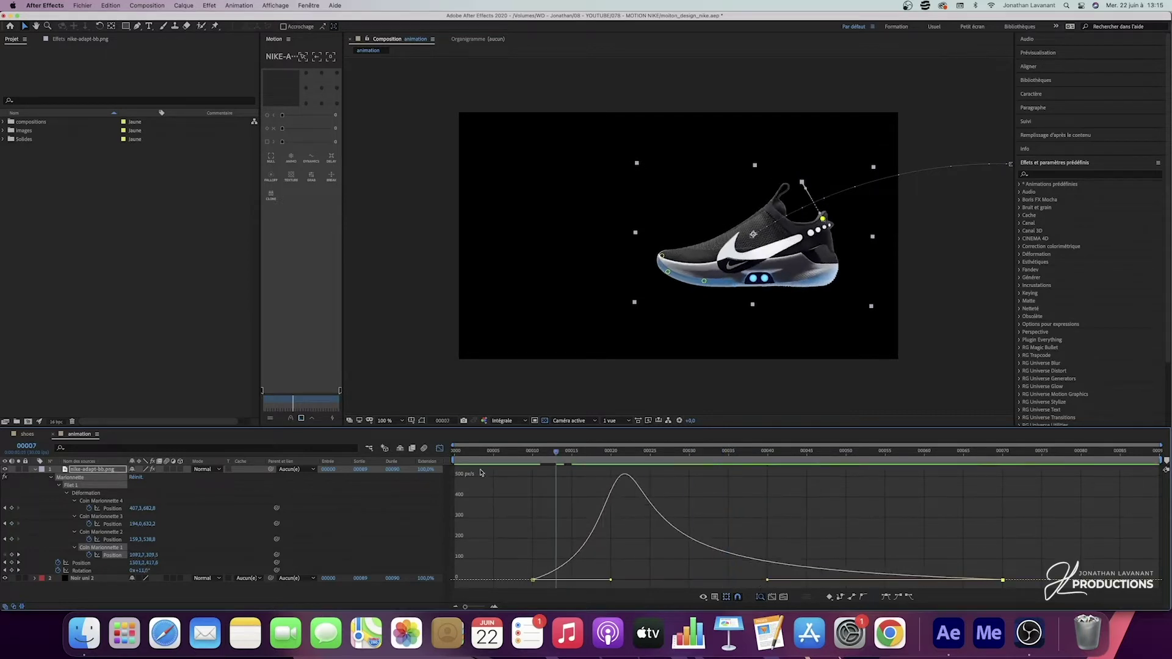
key("space")
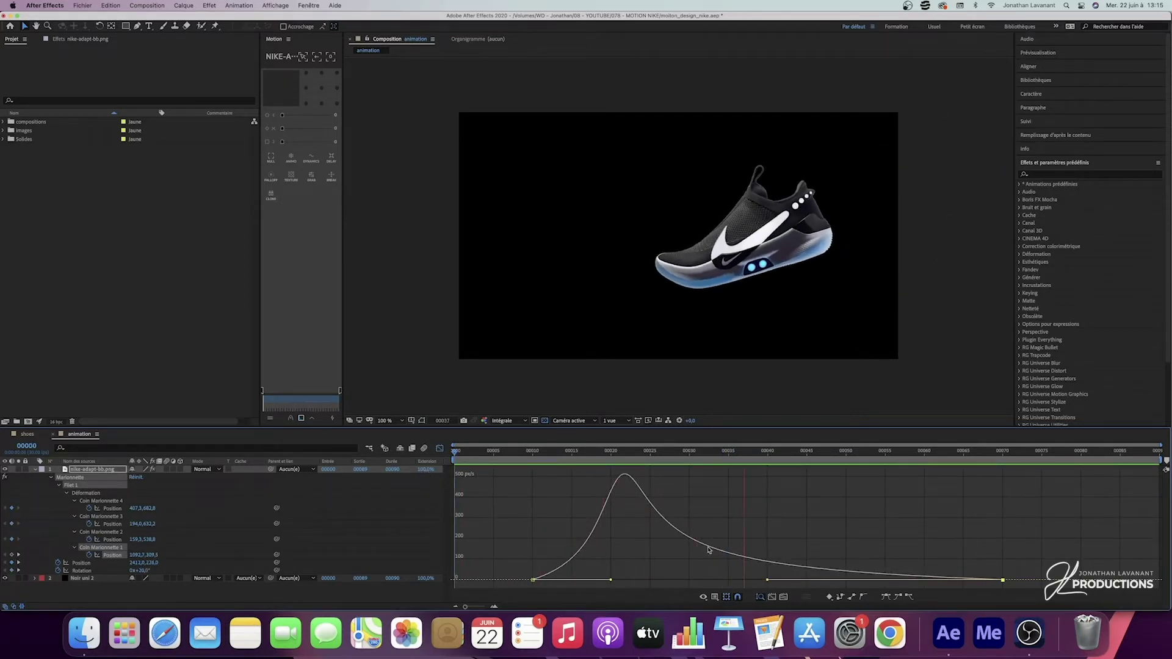
- Shorten the starting ease of puppet pin 1's speed curve so the bend accelerates faster, and preview it
left_click_drag(610, 581, 577, 580)
left_click(587, 452)
key("space")
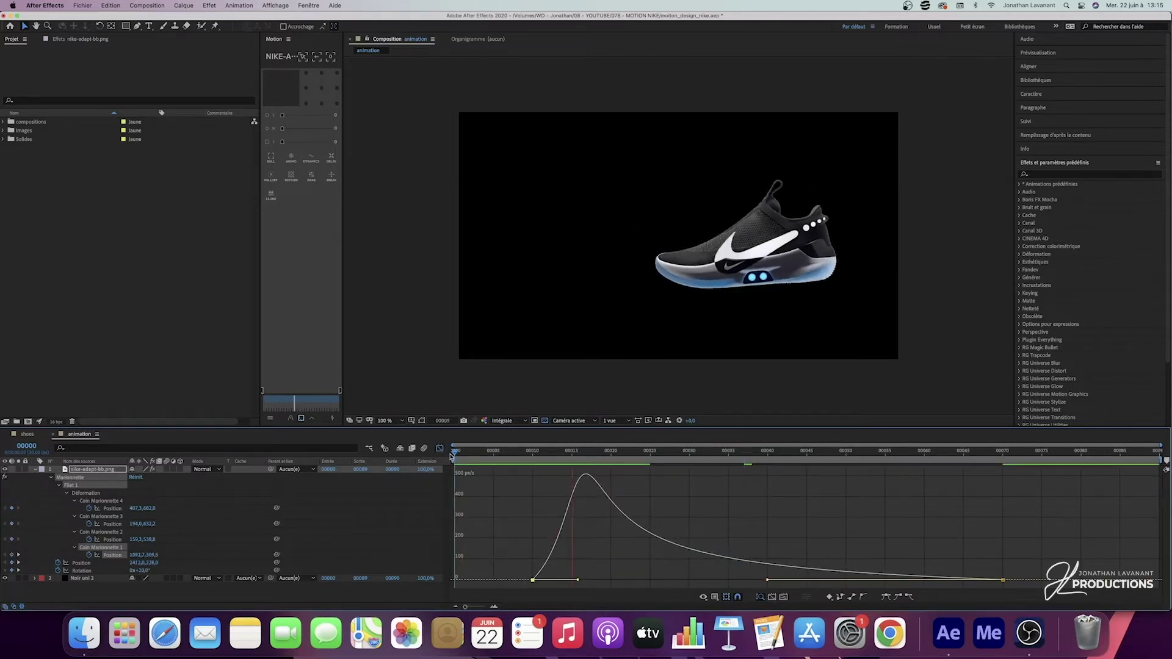
key("space")
left_click_drag(579, 582, 567, 580)
key("space")
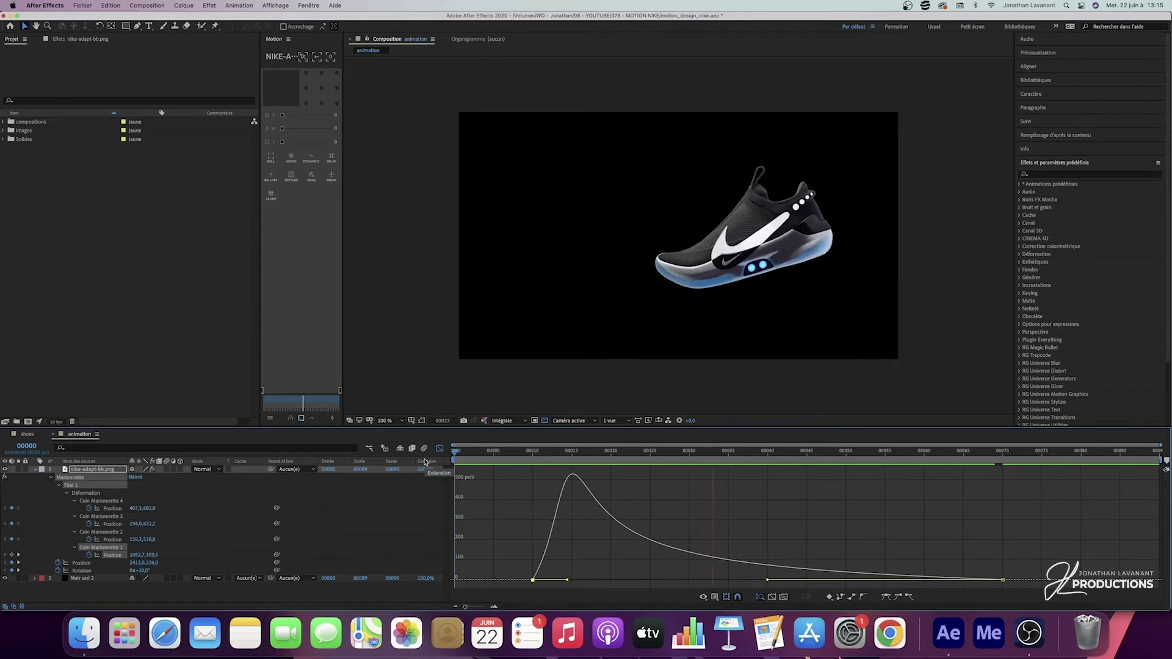
key("space")
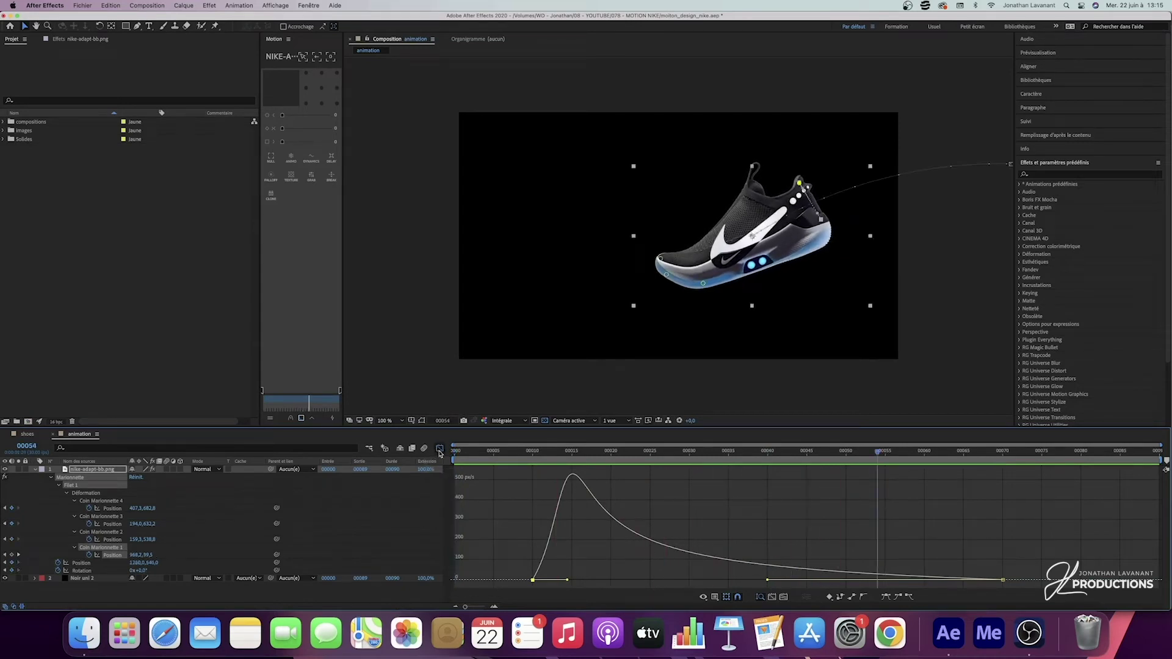
- Close the speed graph, collapse the shoe layer's properties and move to frame 44
left_click(439, 449)
left_click(35, 469)
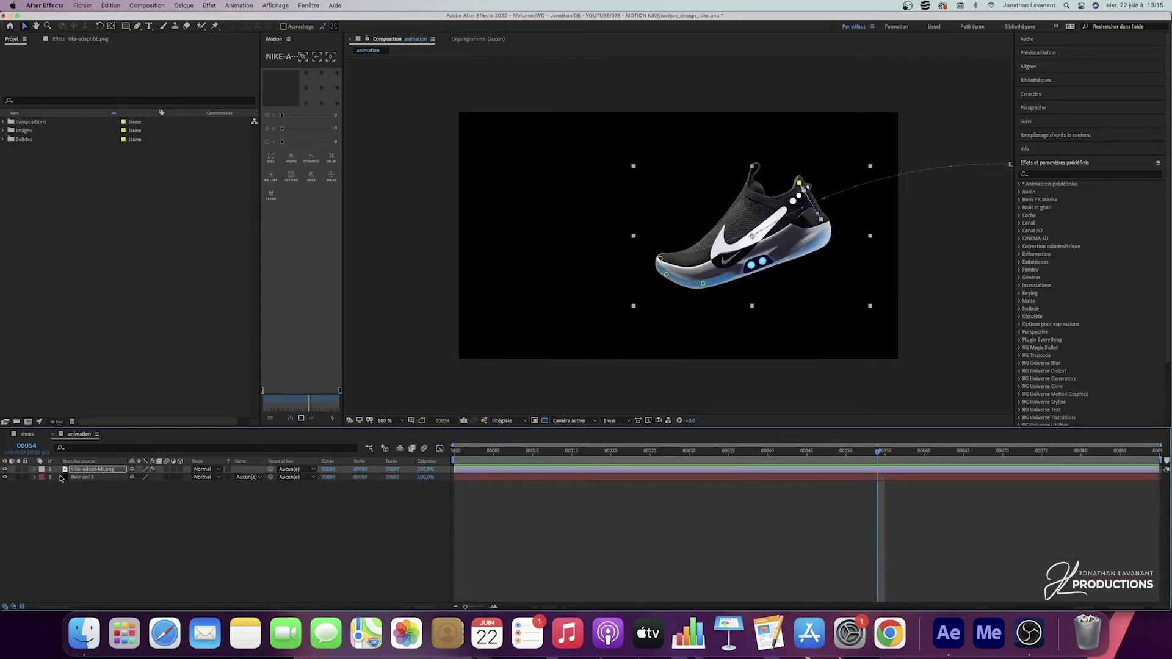
left_click(216, 567)
key("shift+Page_Up")
- Add Cloude_1.mov, Cloude_2.mov and Cloude_4.mov from the images folder to the composition, below the shoe layer
left_click(3, 130)
left_click(48, 142)
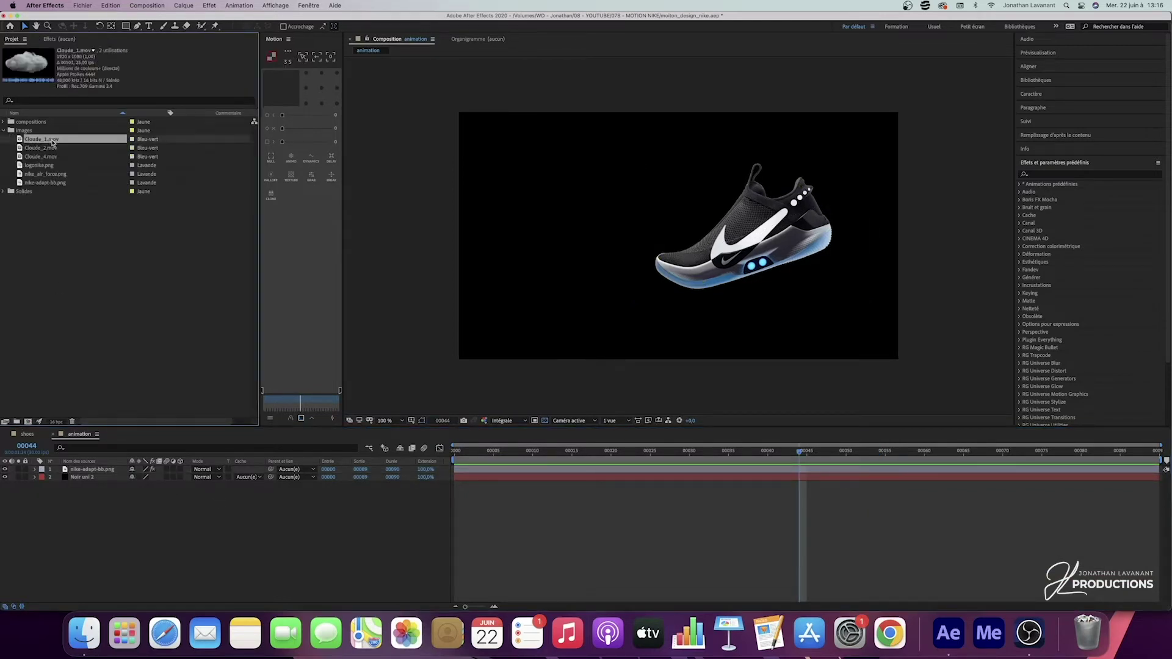
left_click(43, 156, "shift")
left_click_drag(43, 157, 83, 477)
left_click(114, 526)
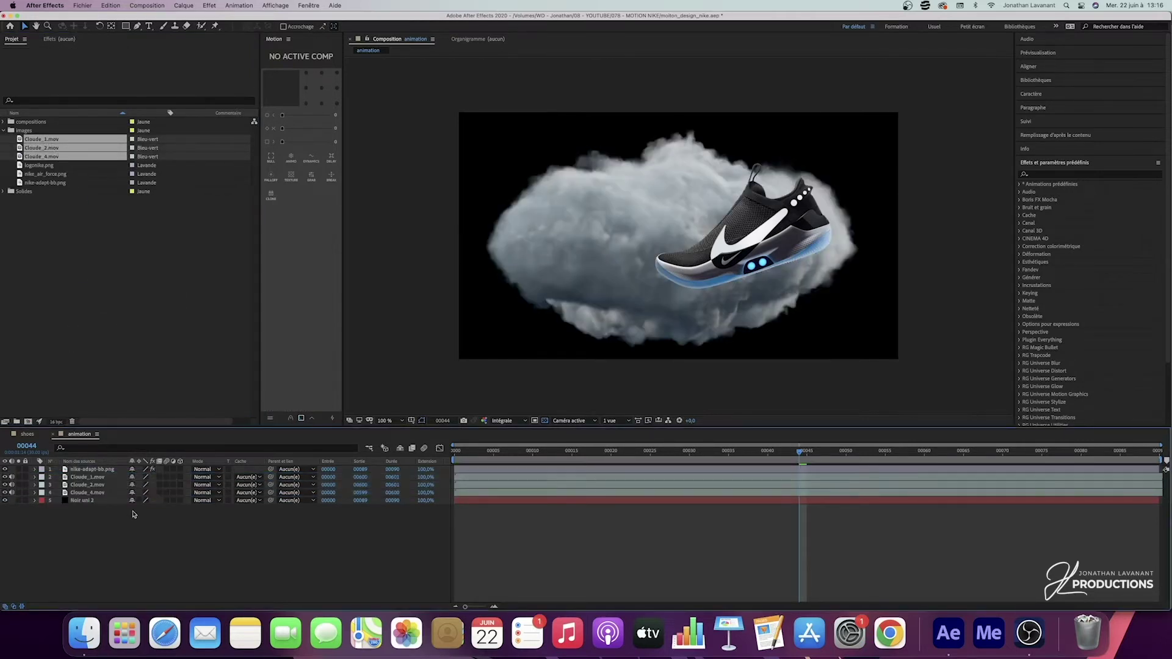
- Make the shoe layer and the three cloud layers 3D
left_click(103, 470)
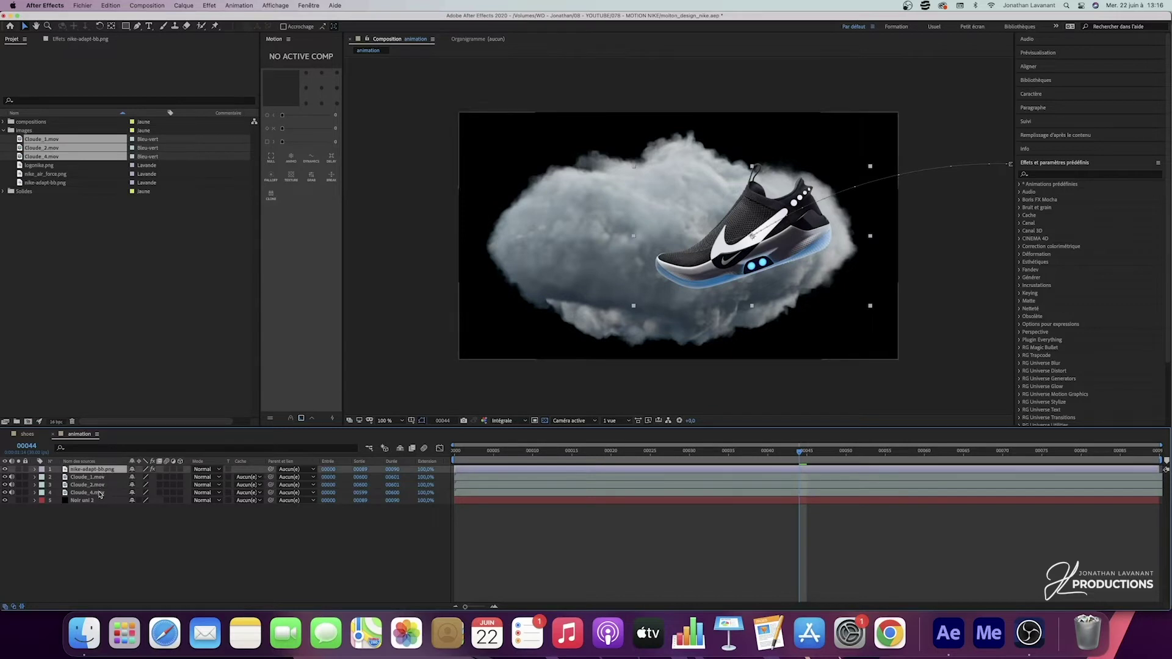
left_click(99, 493, "shift")
left_click(180, 469)
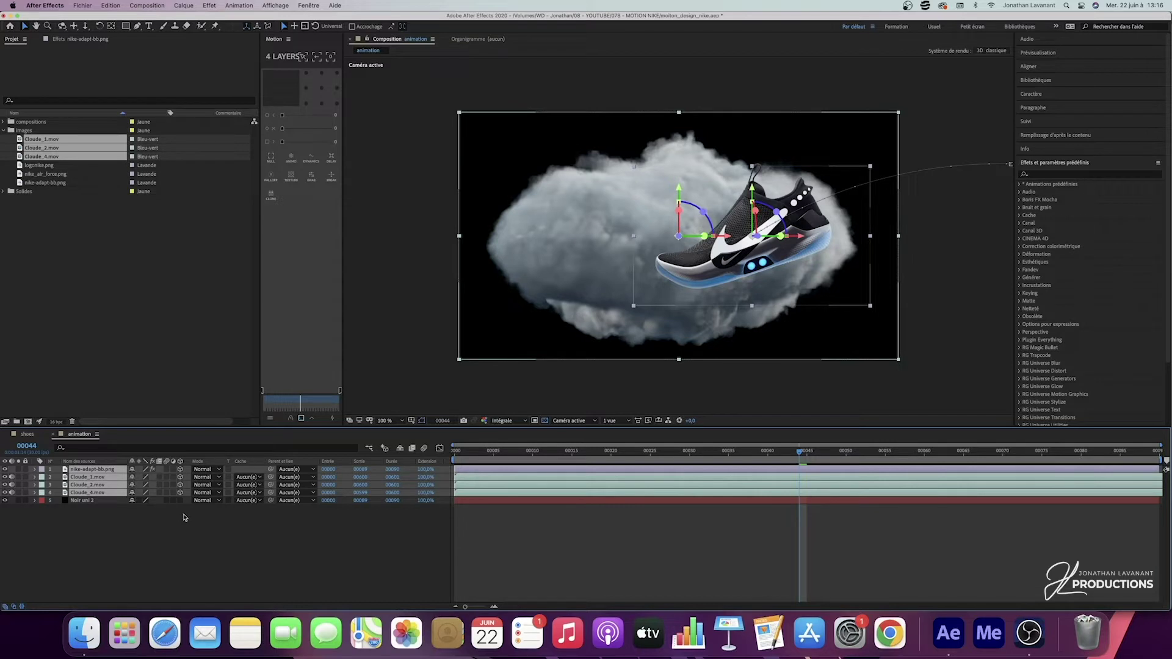
left_click(166, 542)
- Hide the Cloude_1 and Cloude_2 layers and show the composition in two horizontal views
left_click(5, 485)
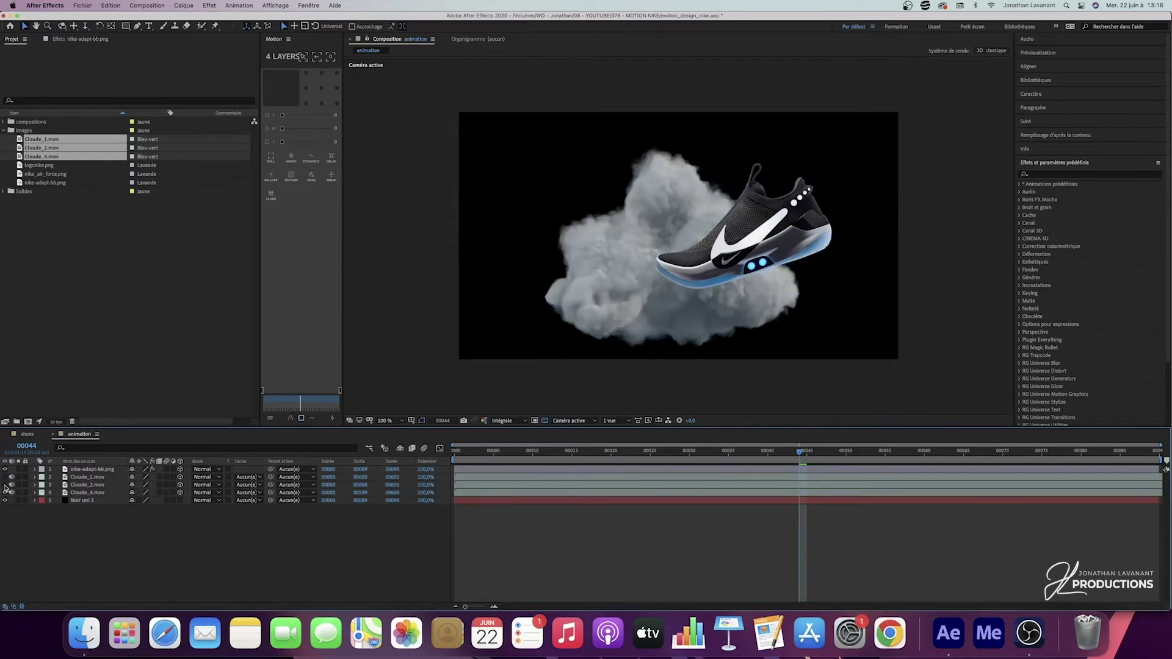
left_click(5, 493)
left_click(85, 499)
left_click(93, 476)
left_click(628, 421)
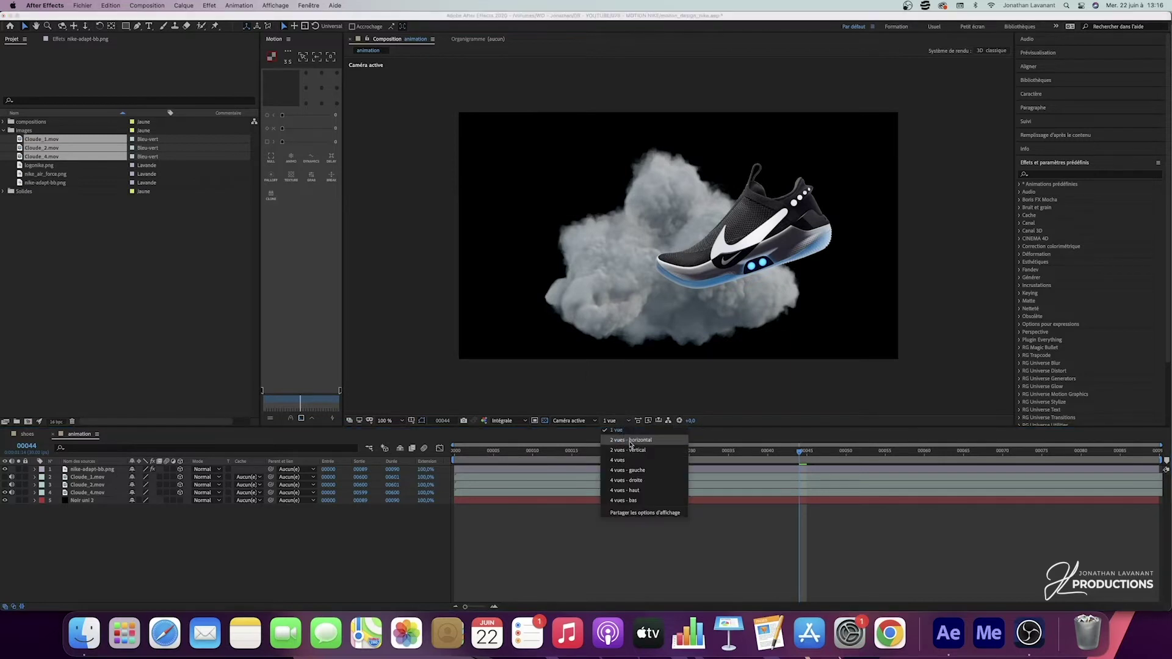
left_click(630, 439)
- Bring the Cloude_4 layer forward in front of the shoe and shift it down and right, under the heel
left_click(86, 492)
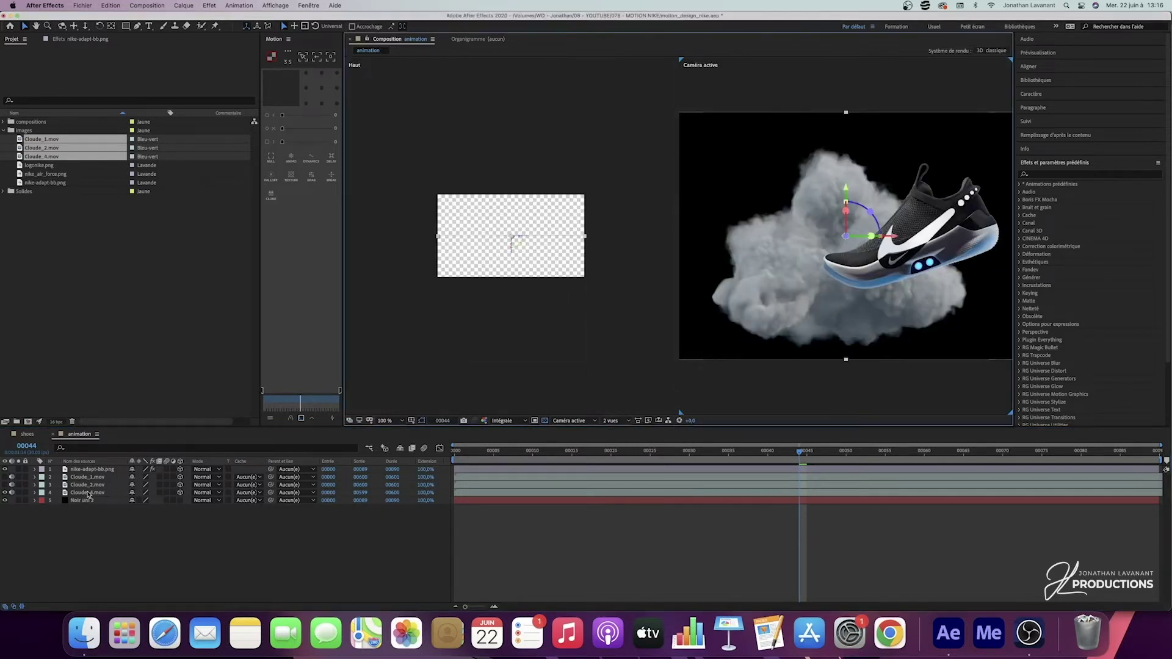
left_click_drag(513, 251, 512, 284)
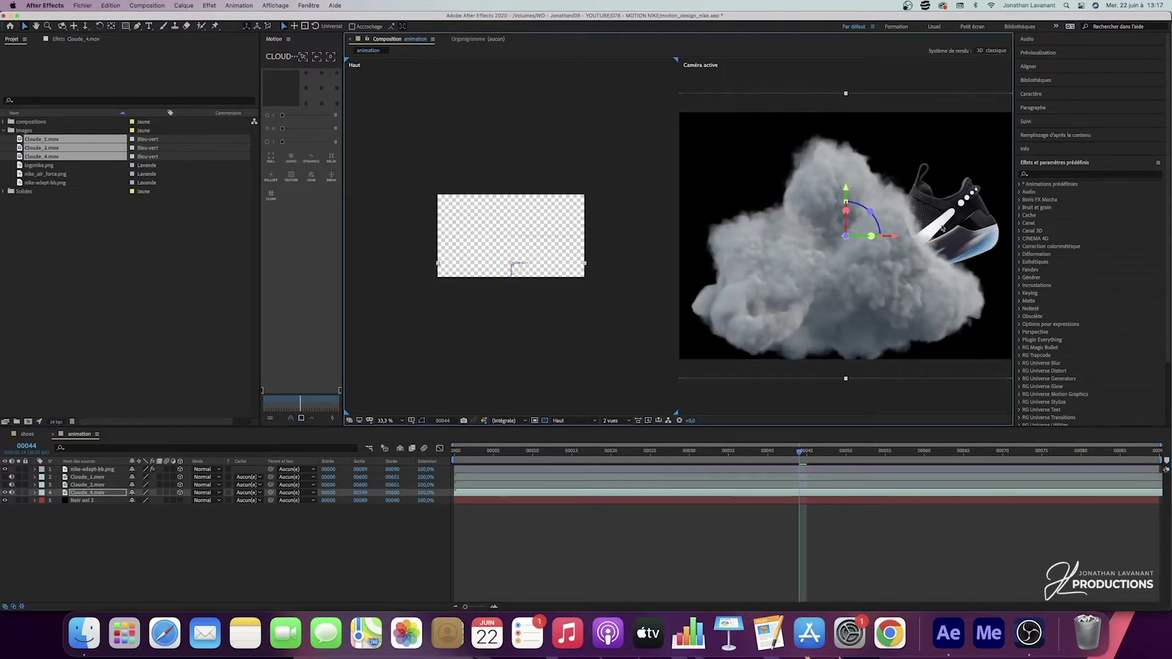
left_click_drag(890, 239, 999, 239)
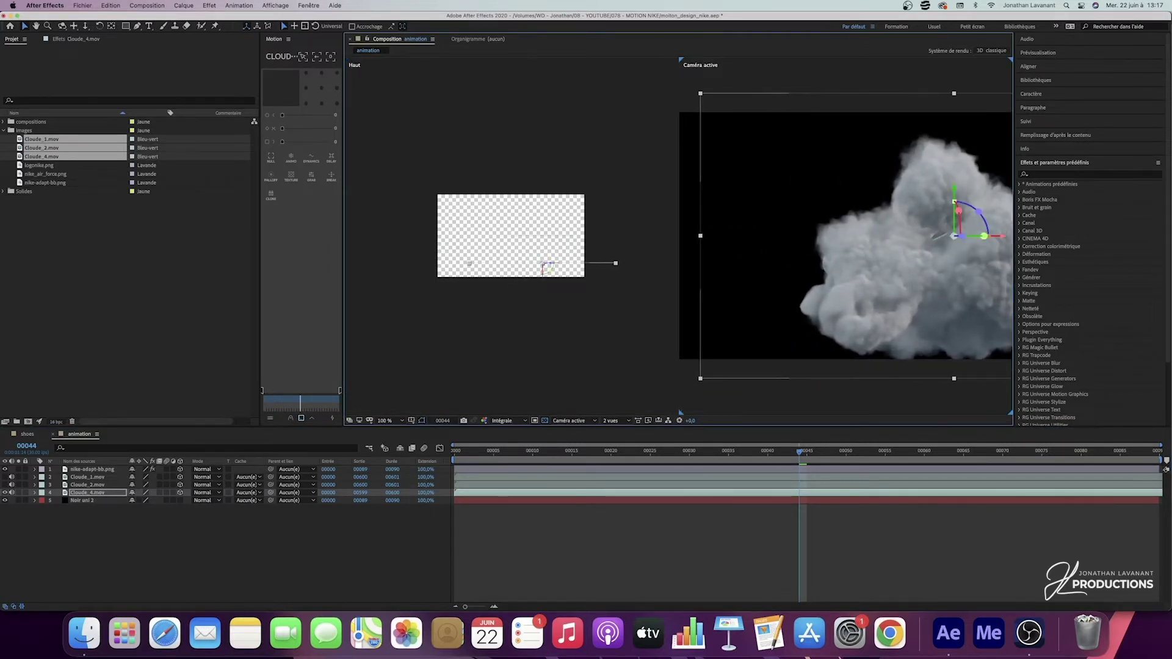
left_click_drag(954, 192, 954, 263)
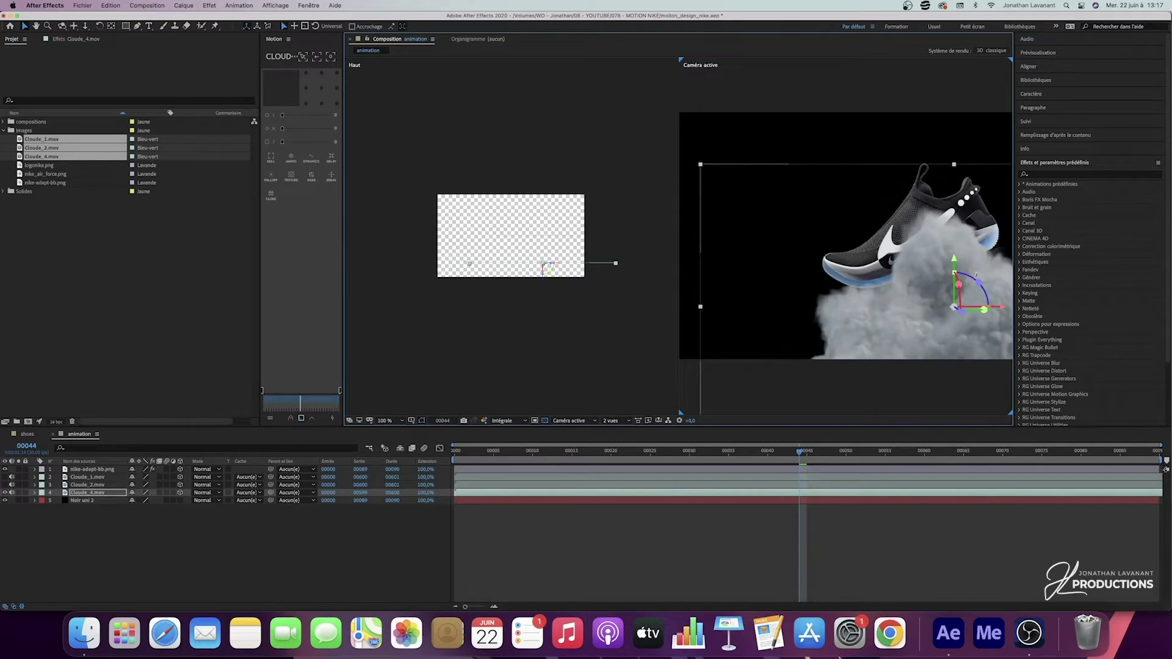
left_click_drag(1004, 308, 1010, 310)
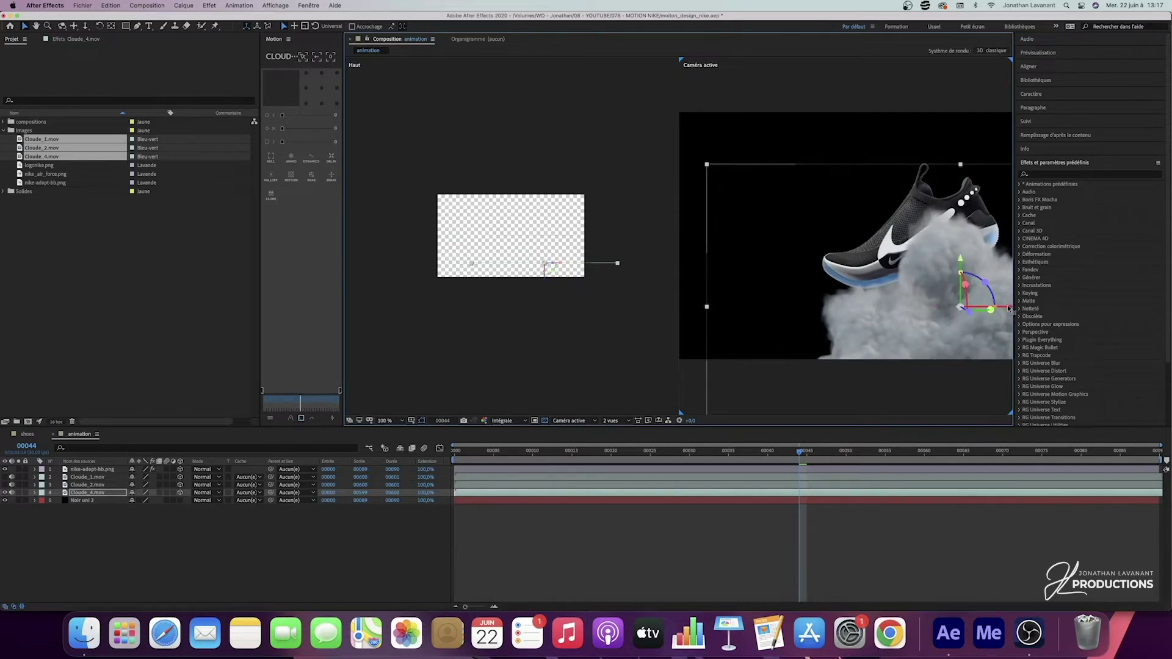
- Add a two-node camera using the 50 mm preset
right_click(155, 547)
mouse_move(202, 500)
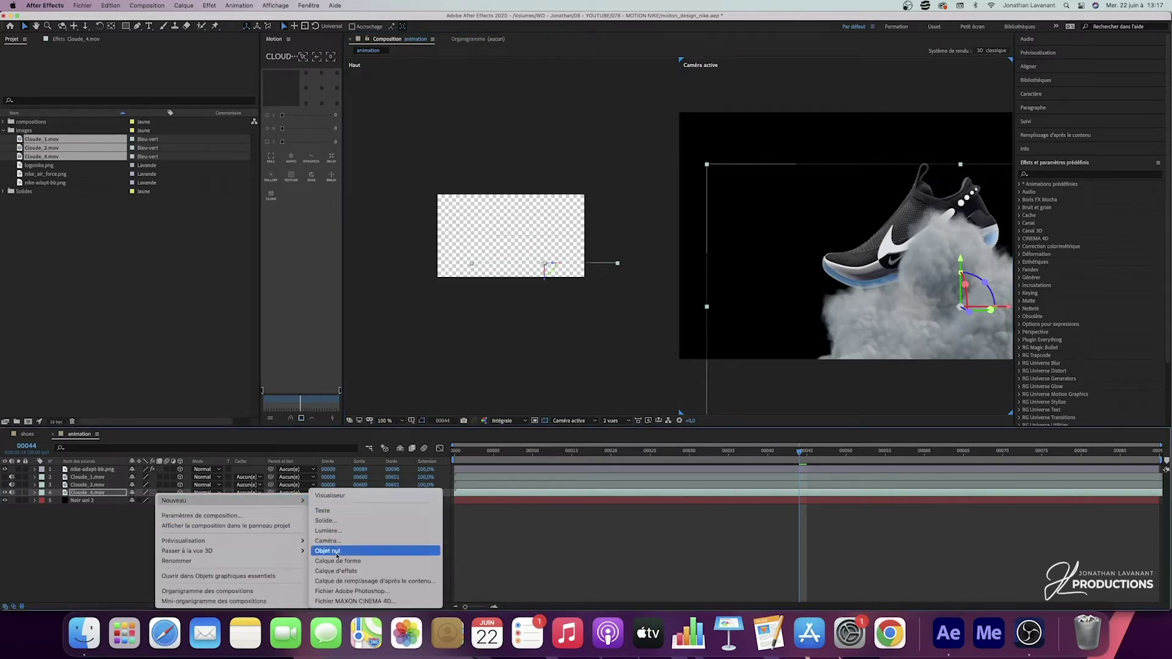
left_click(337, 541)
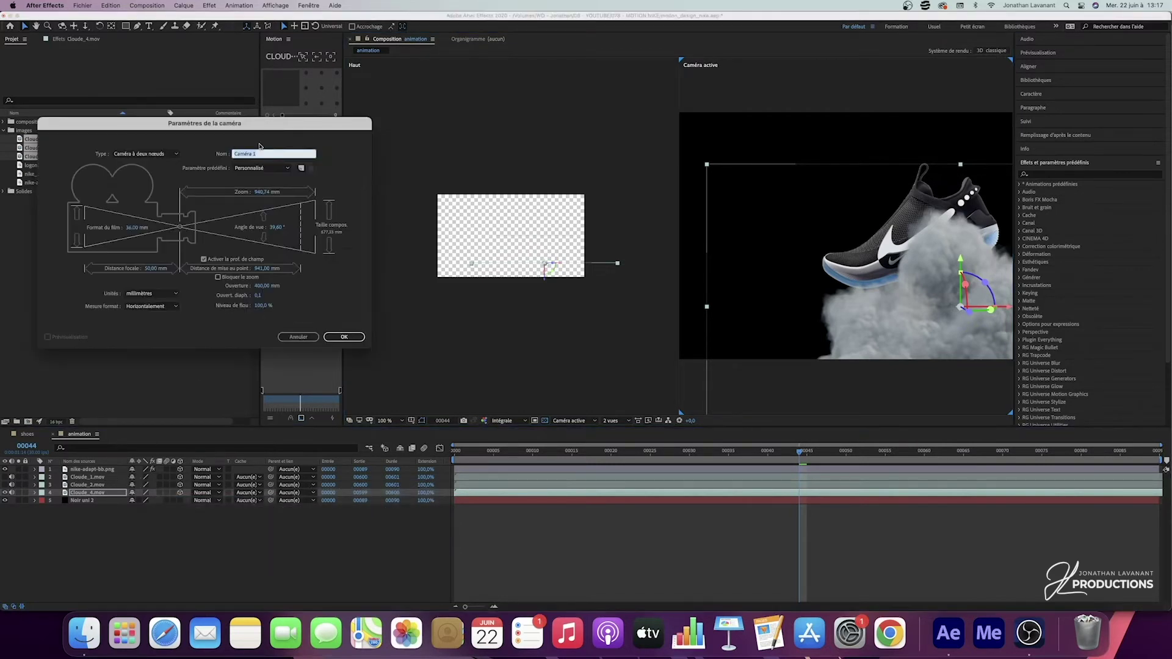
left_click(262, 167)
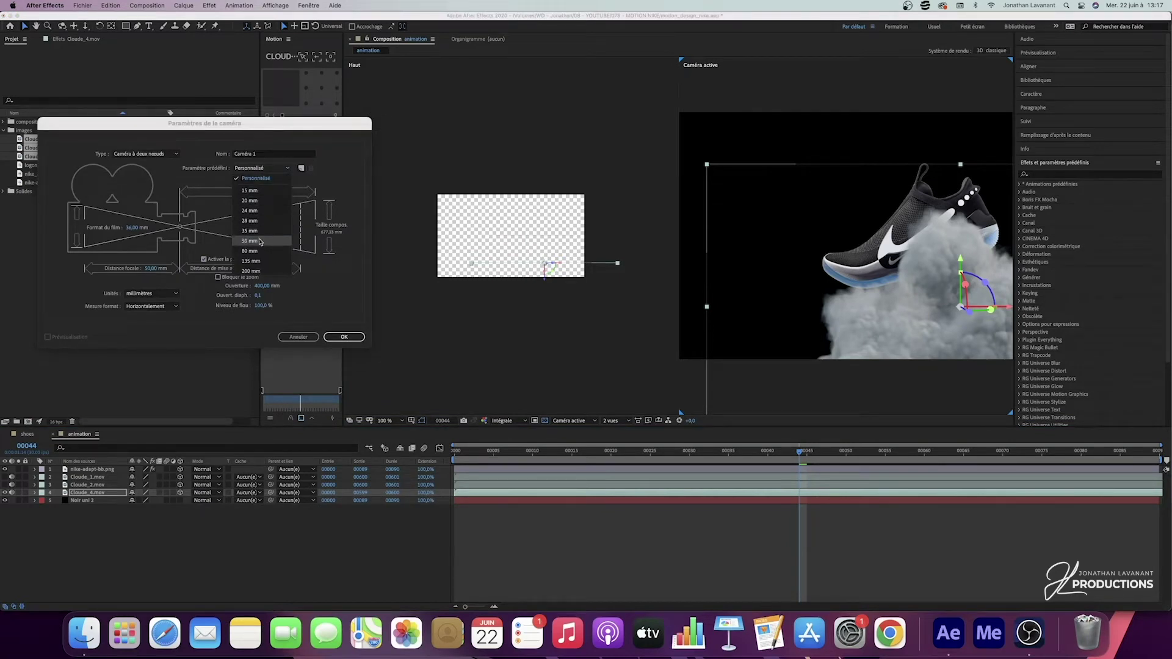
left_click(261, 242)
left_click(343, 337)
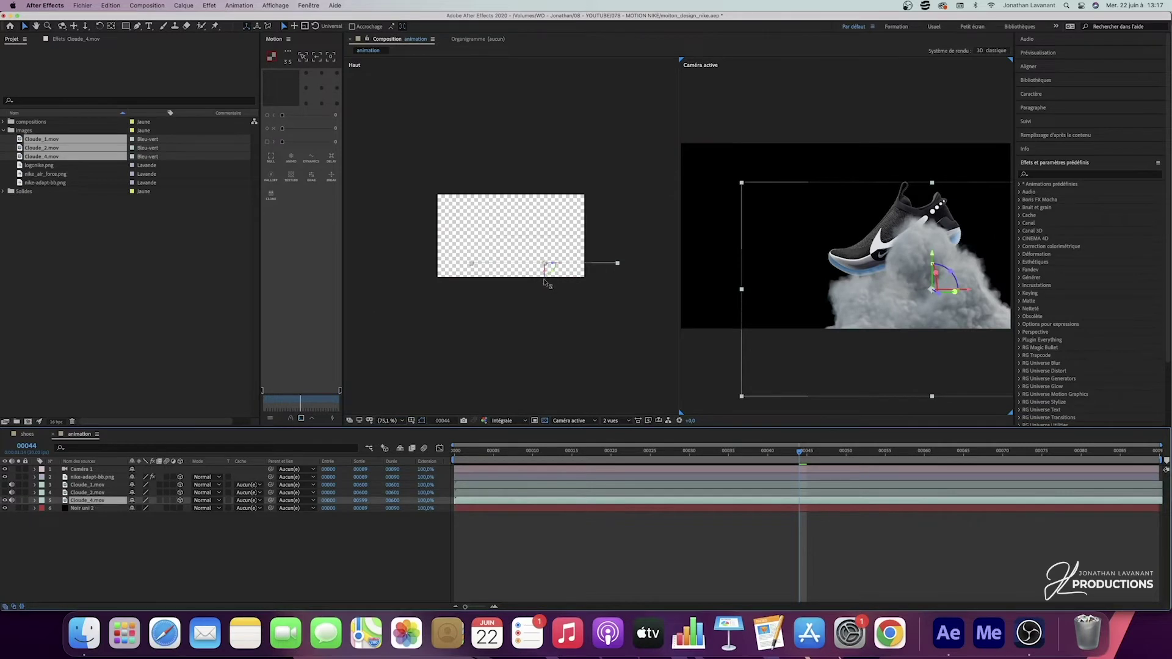
- Bring Cloude_4 closer to the camera and rotate it clockwise so it fills the lower right corner beneath the shoe
left_click_drag(546, 283, 547, 292)
left_click_drag(960, 271, 550, 300)
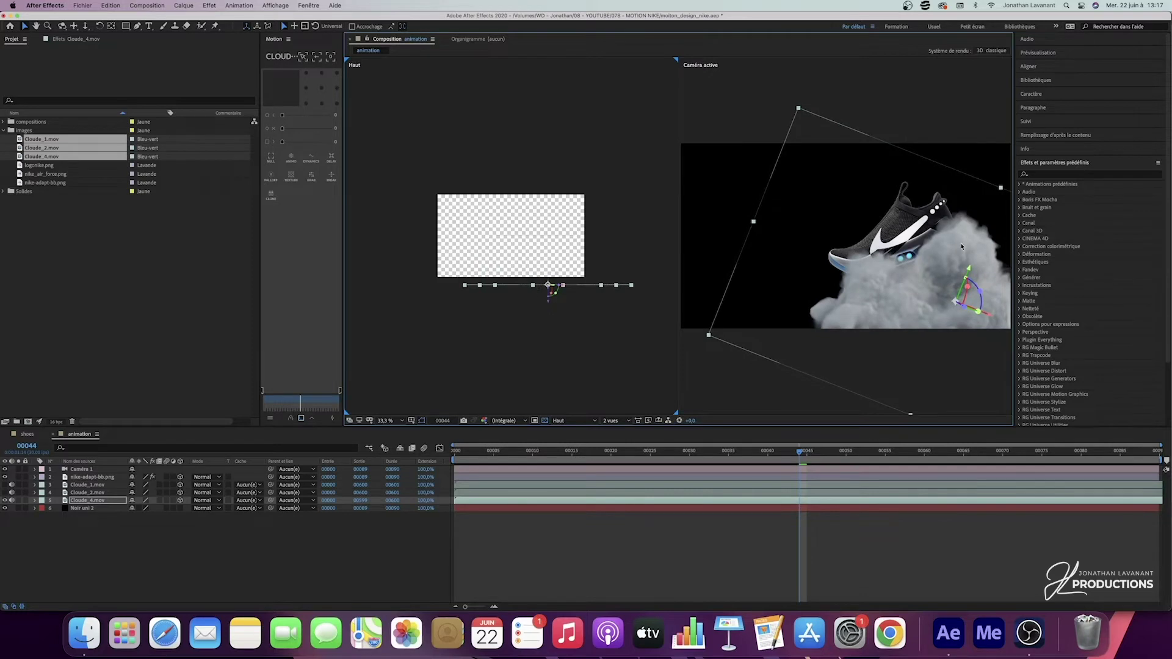
left_click_drag(980, 284, 956, 330)
left_click(487, 314)
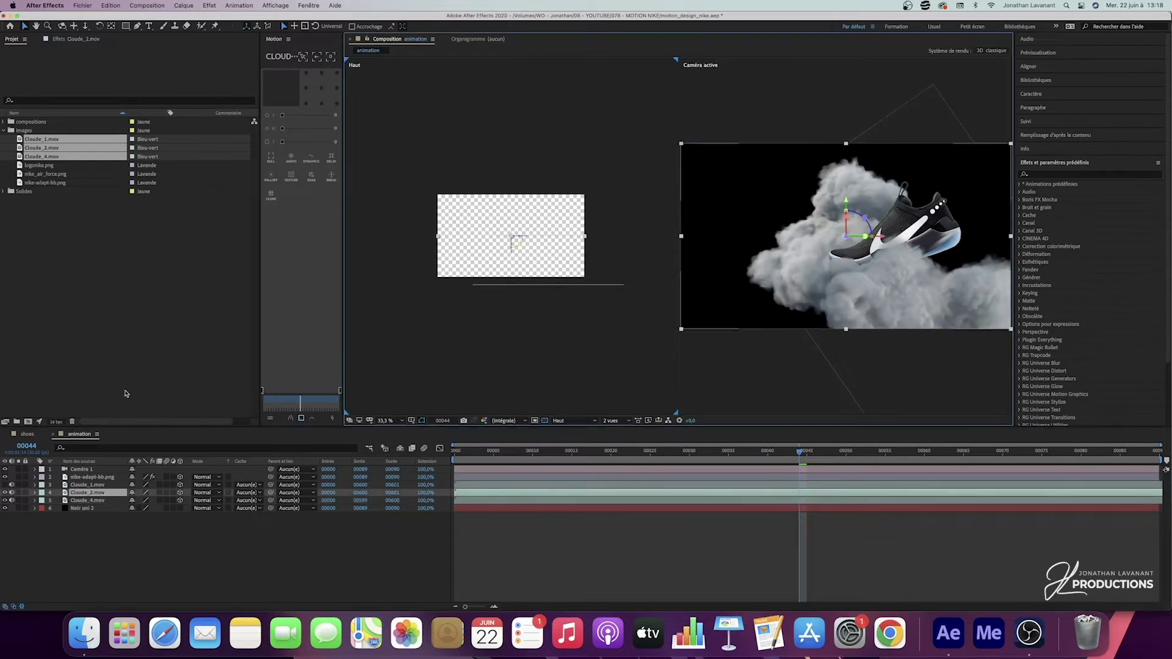
- Scale the Cloude_2 layer to 112% and move it right so it sits behind the shoe
key("s")
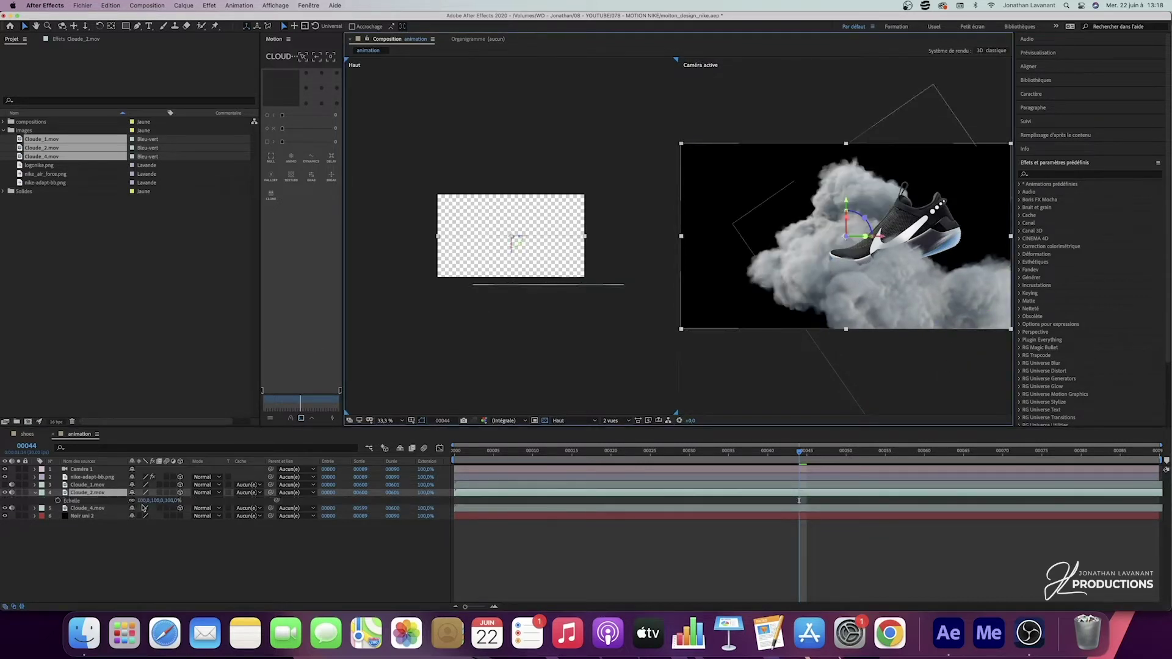
left_click_drag(153, 501, 160, 501)
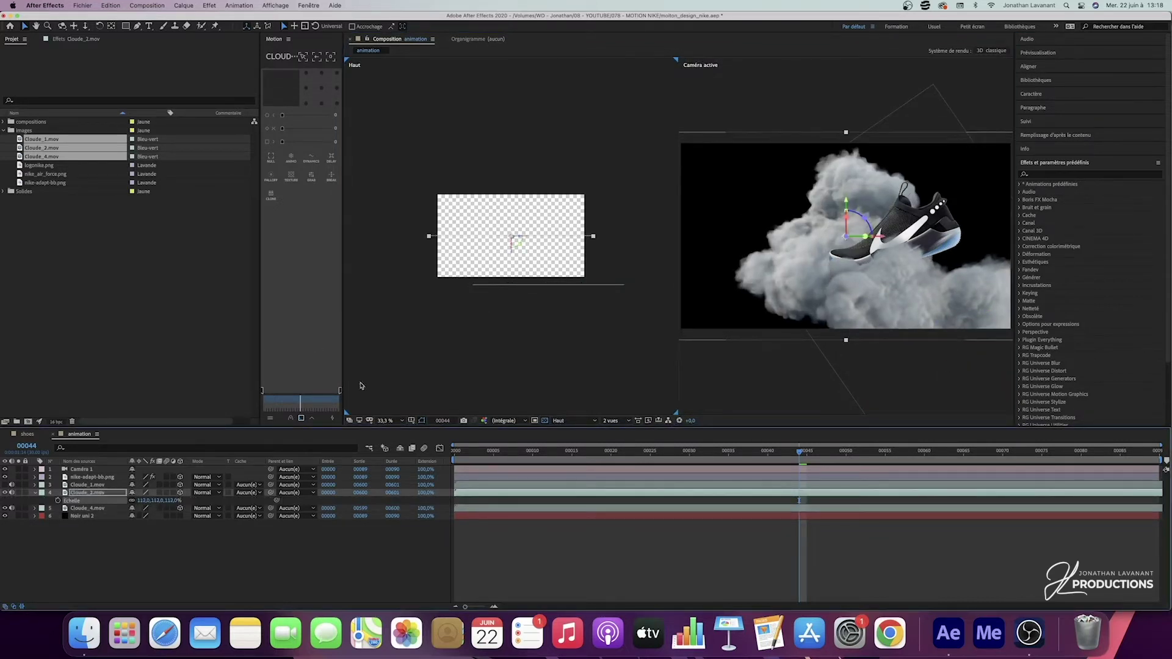
left_click_drag(529, 240, 557, 239)
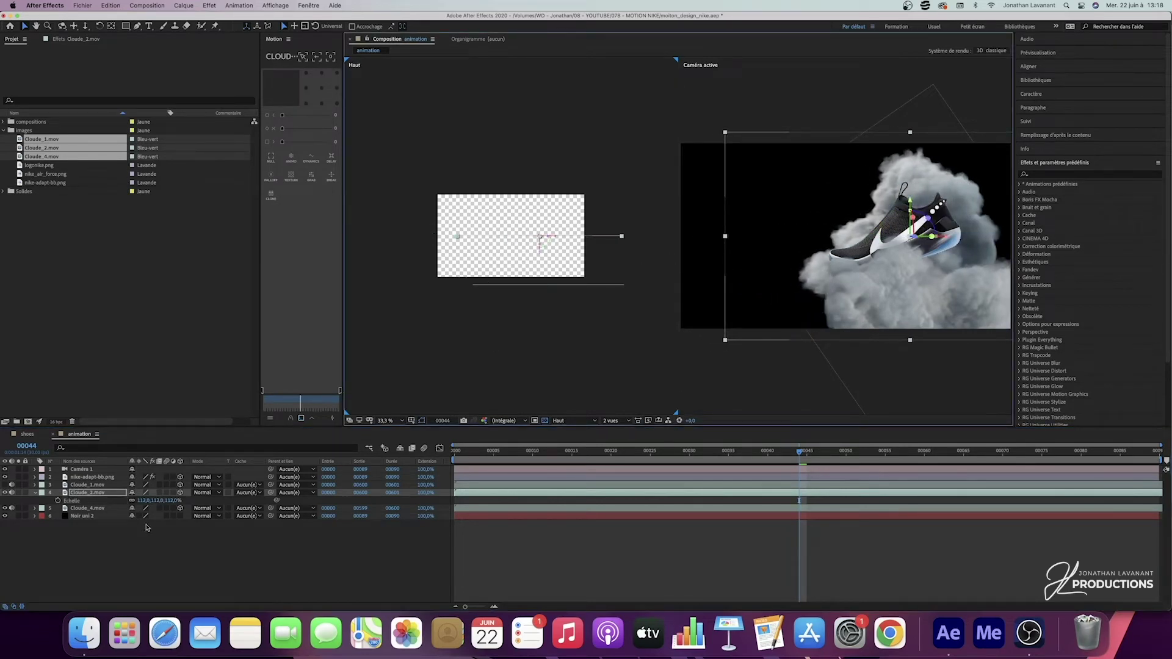
- Show the Cloude_1 layer and place it to the right, farther back in depth than the shoe
left_click(5, 484)
left_click(87, 485)
left_click_drag(529, 242, 612, 194)
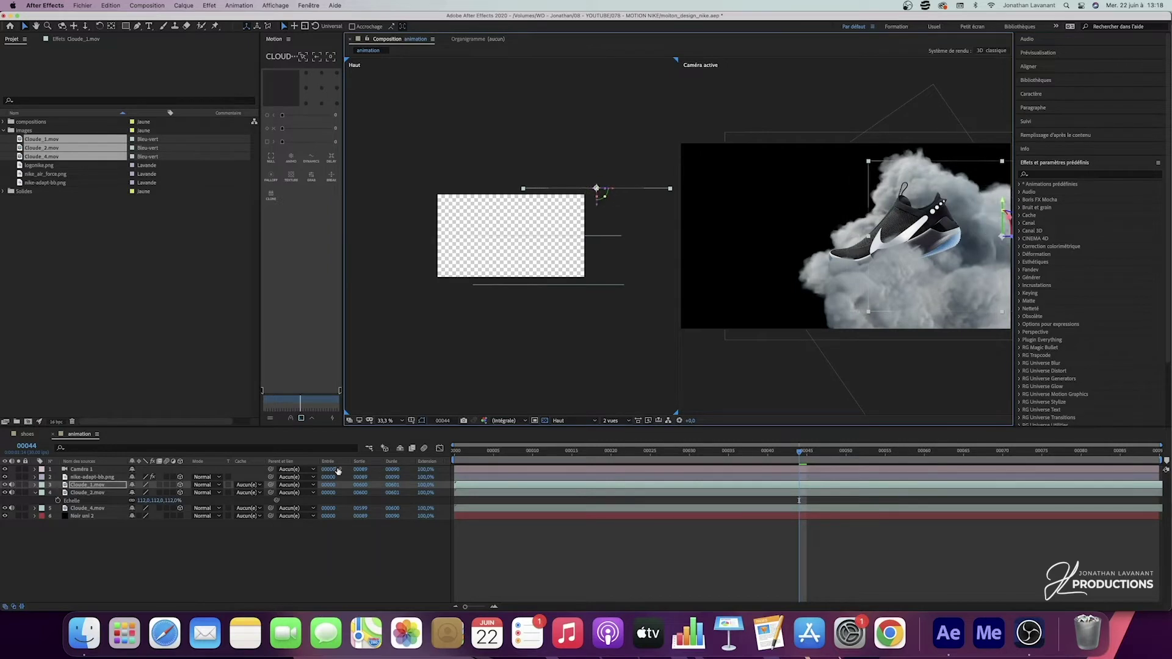
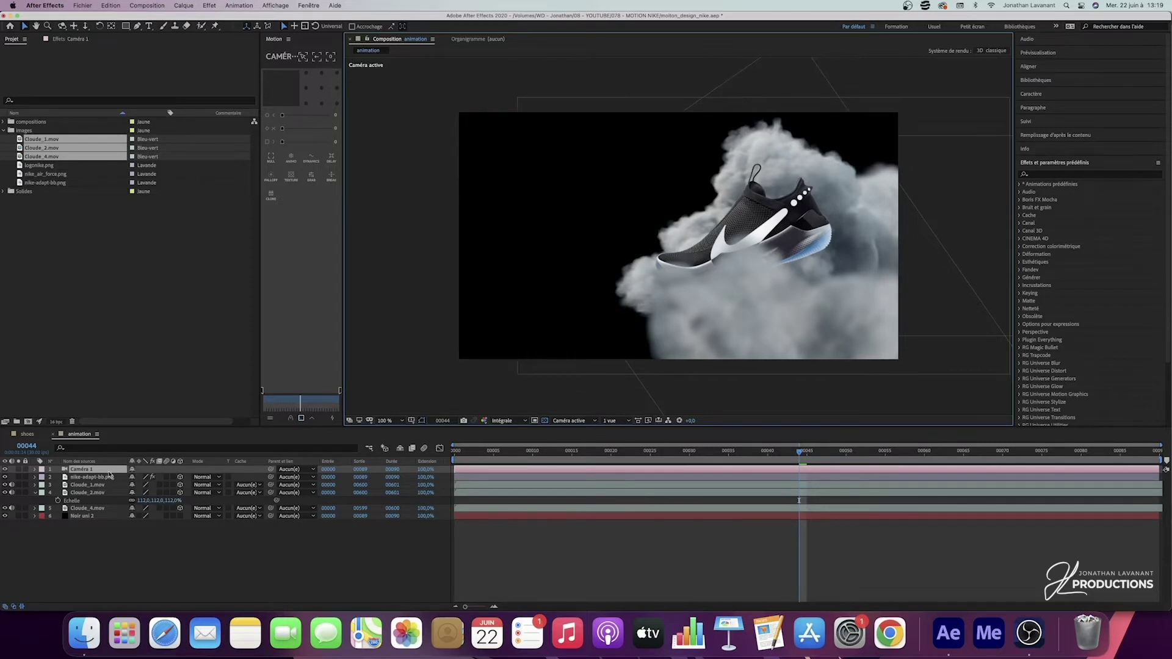
- Try camera focus distances up to 1070 mm in two horizontal views, and return the focus to about 940 mm on the shoe
left_click(612, 421)
left_click(630, 442)
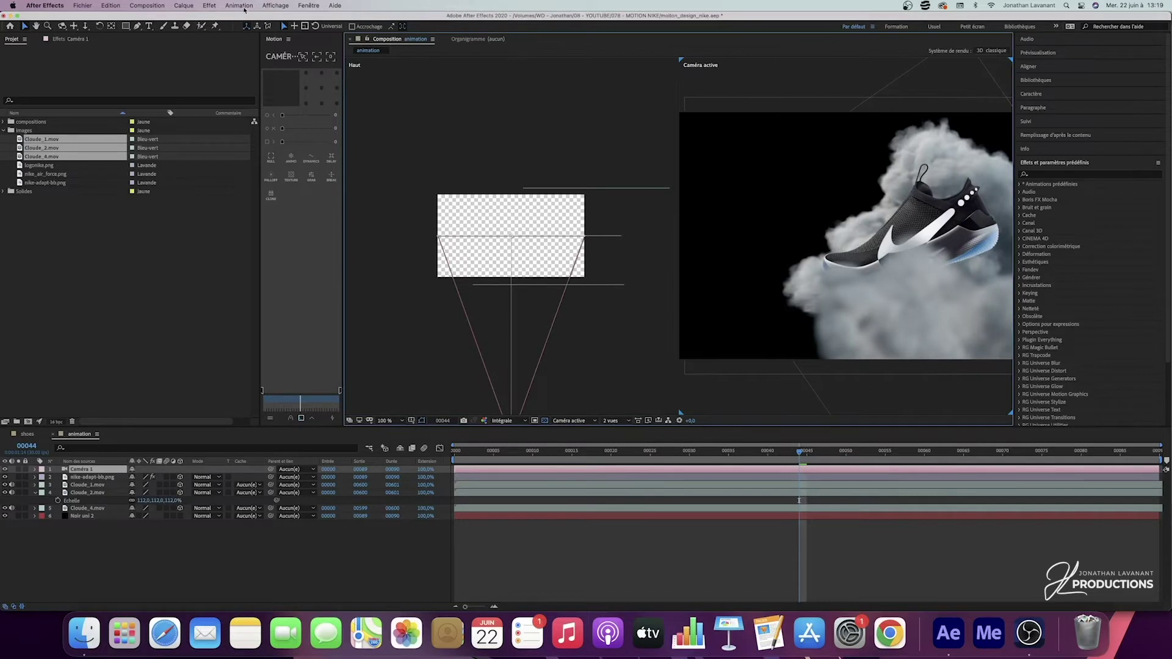
left_click(183, 5)
left_click(202, 30)
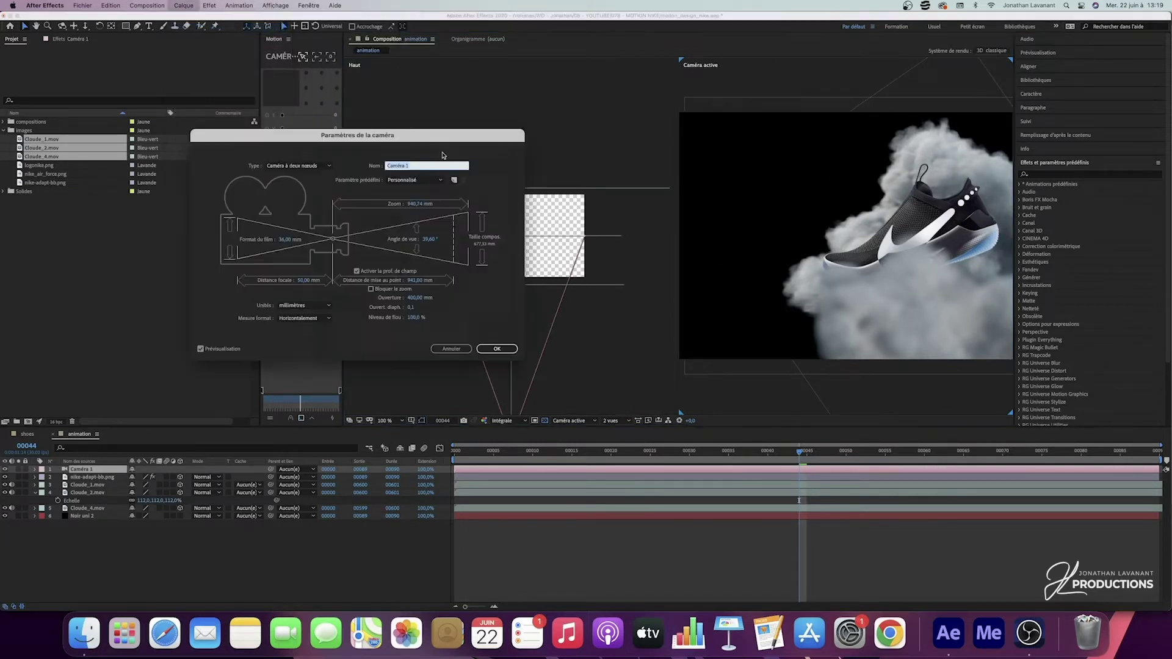
left_click_drag(378, 136, 297, 137)
left_click(334, 281)
left_click_drag(335, 281, 557, 211)
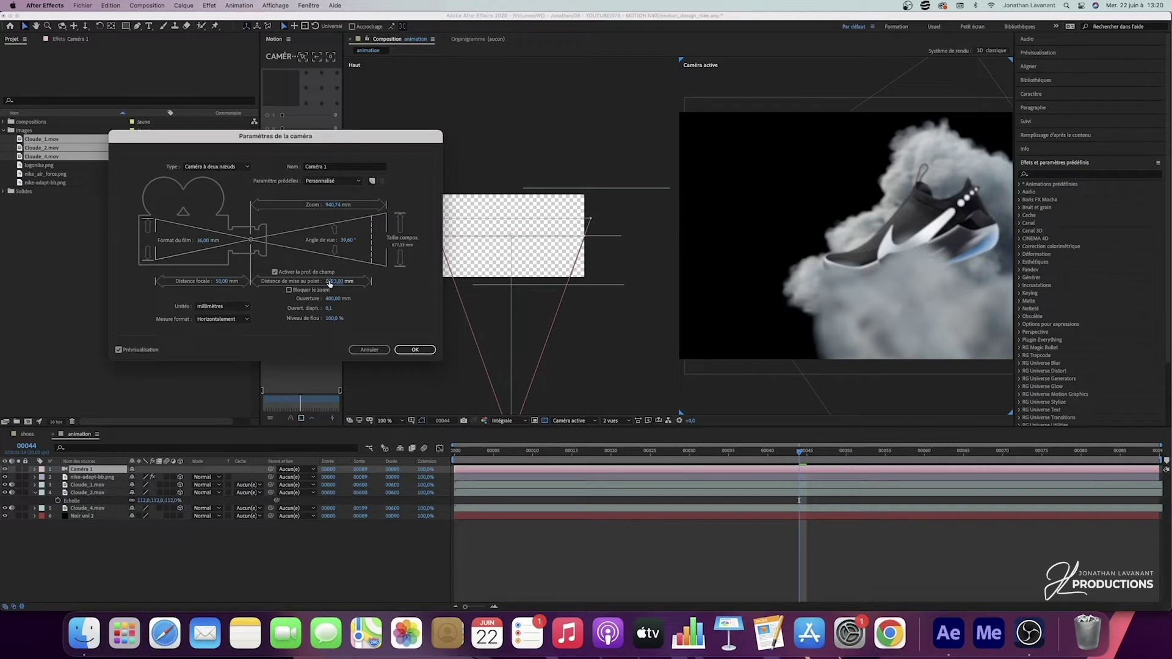
left_click_drag(334, 282, 356, 279)
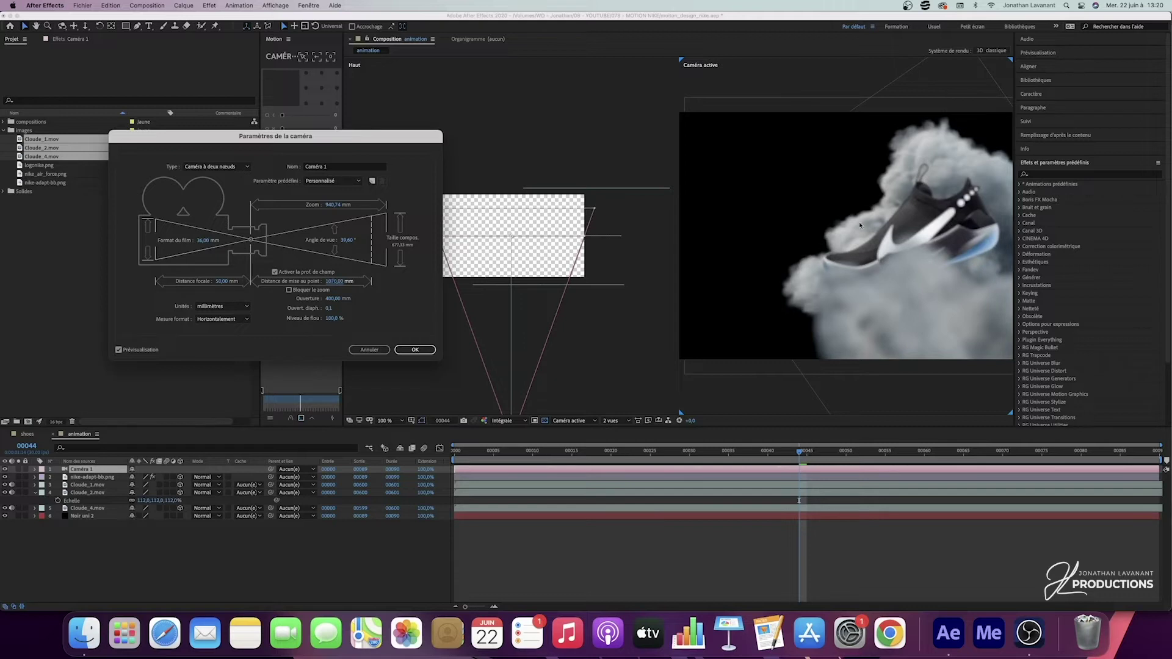
left_click_drag(329, 282, 278, 284)
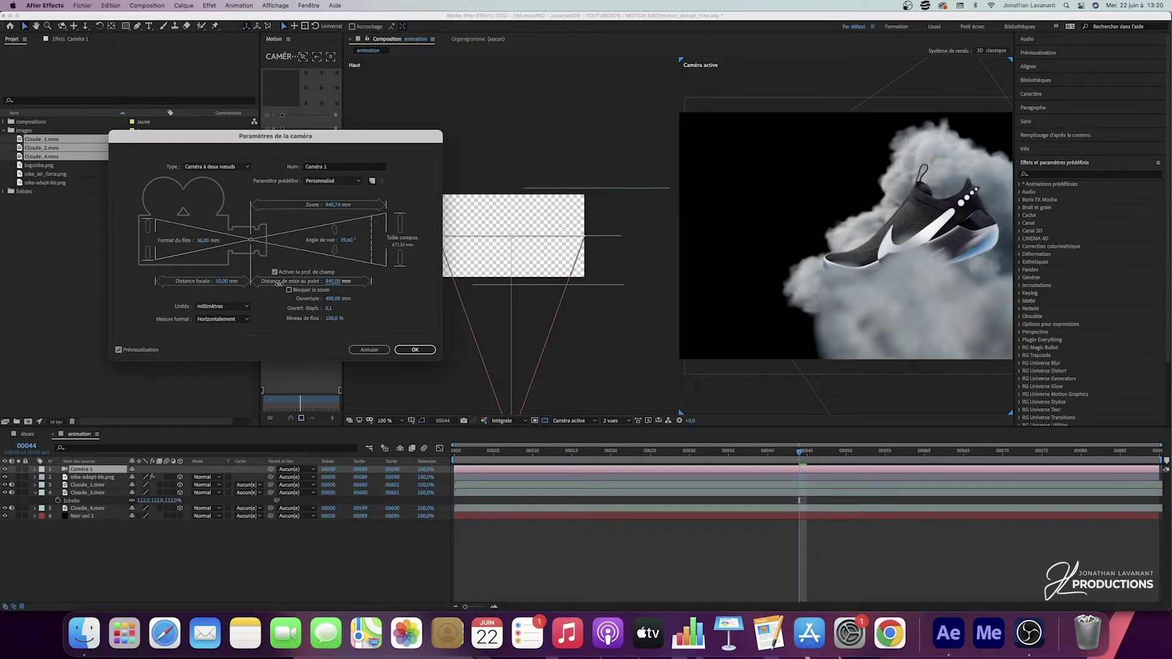
left_click_drag(281, 287, 280, 287)
left_click(409, 350)
- Compare the single and two-view layouts and bring Cloude_4 slightly closer to the camera in the top view
left_click(618, 421)
left_click(618, 429)
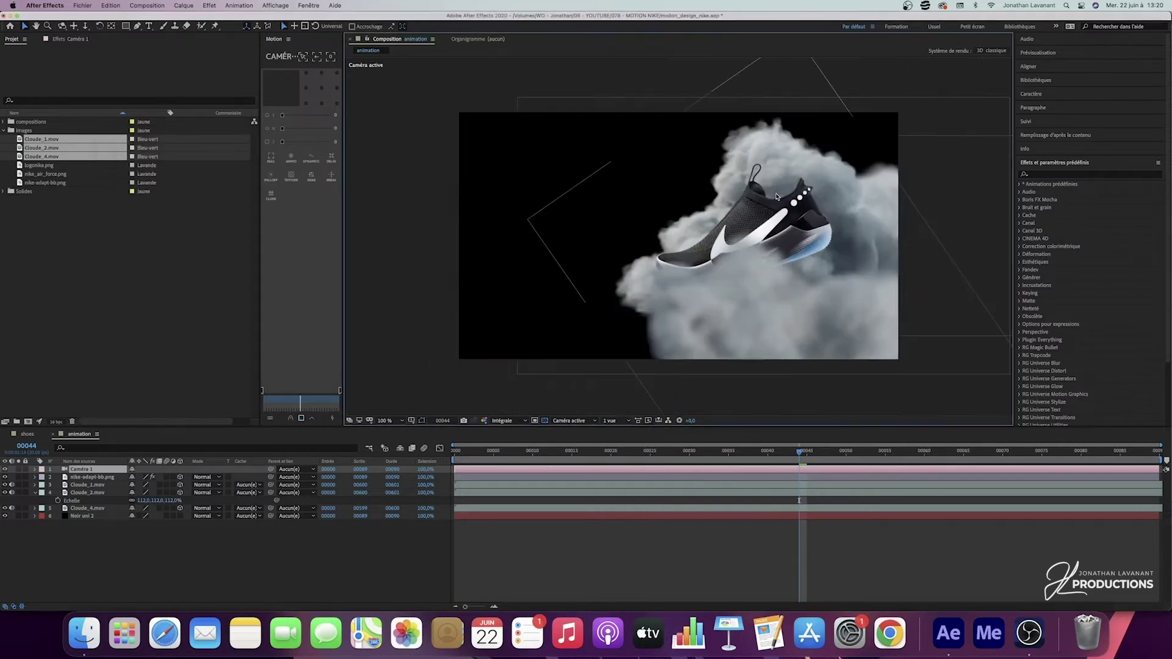
left_click(616, 421)
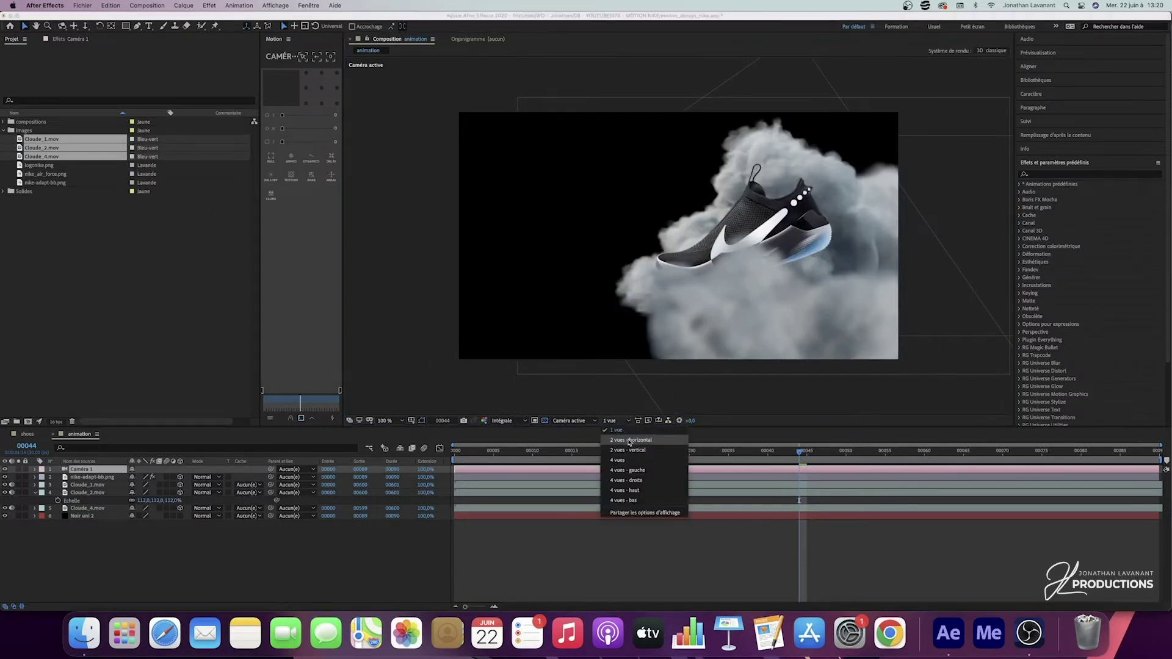
left_click(632, 441)
left_click(538, 284)
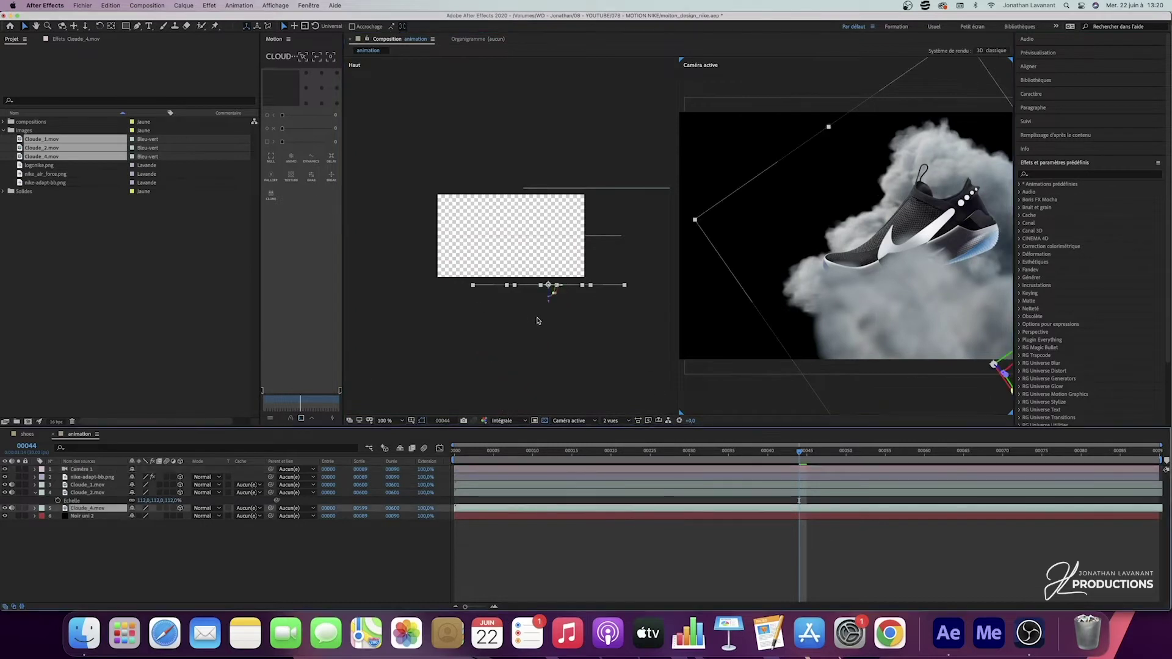
mouse_move(553, 302)
left_mouse_down()
mouse_move(549, 252)
mouse_move(552, 318)
left_mouse_up()
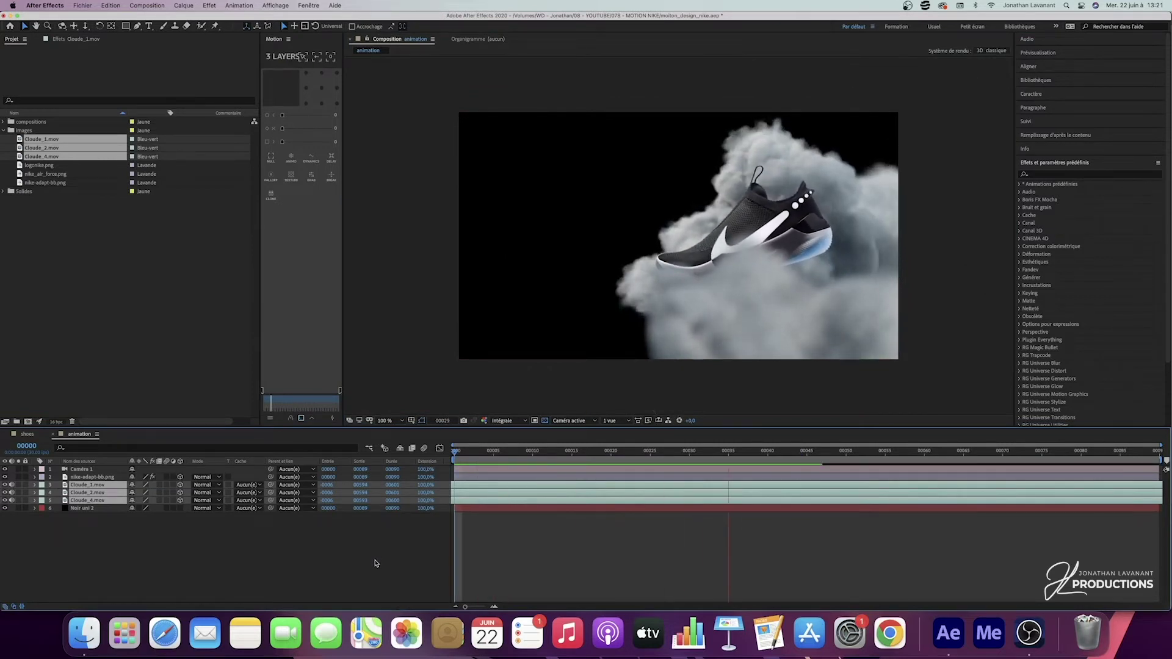
- Stop the playback preview and apply the Dégradé 4 couleurs effect to the Noir uni 2 background layer
key("space")
left_click(290, 563)
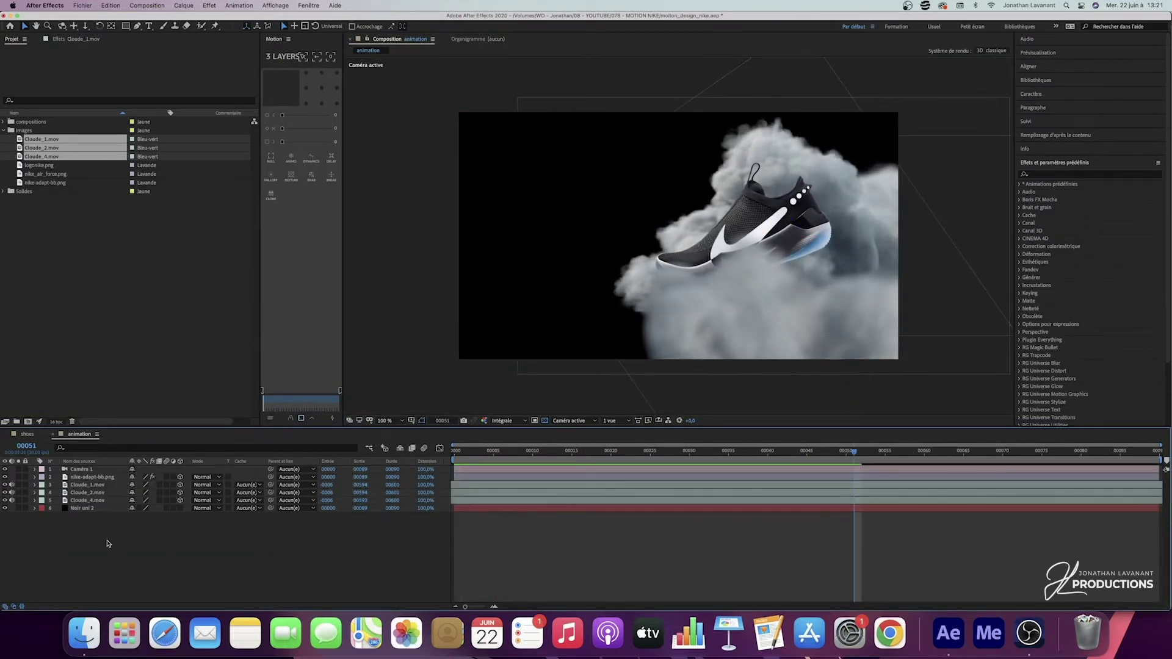
left_click(91, 510)
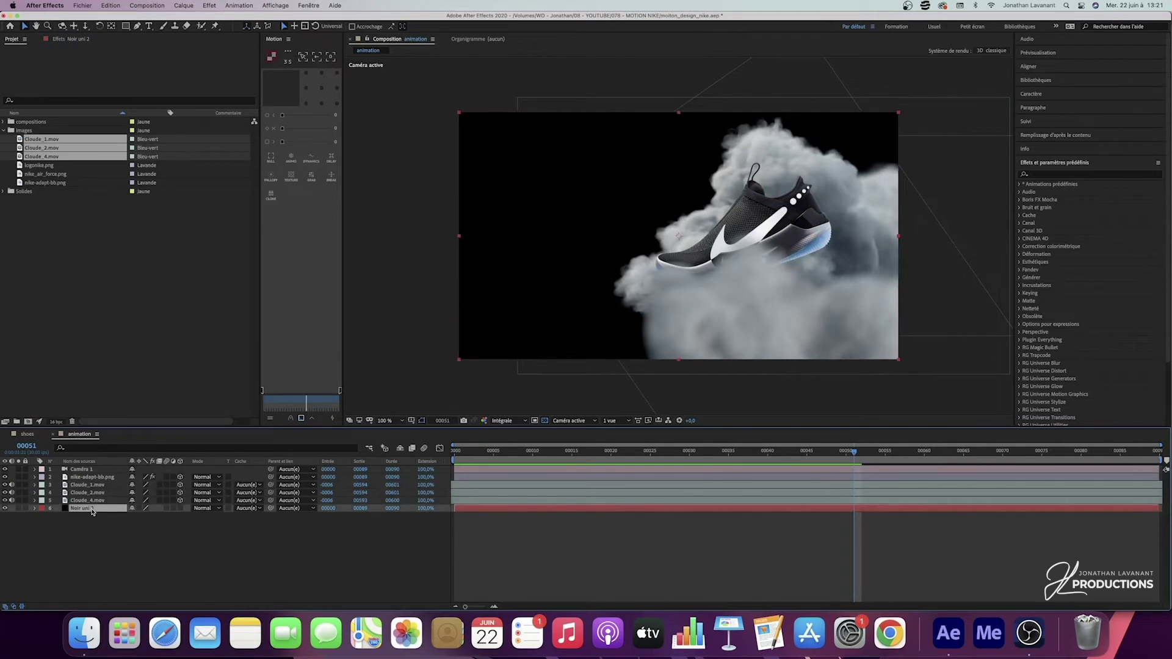
left_click(94, 540)
left_click(1091, 174)
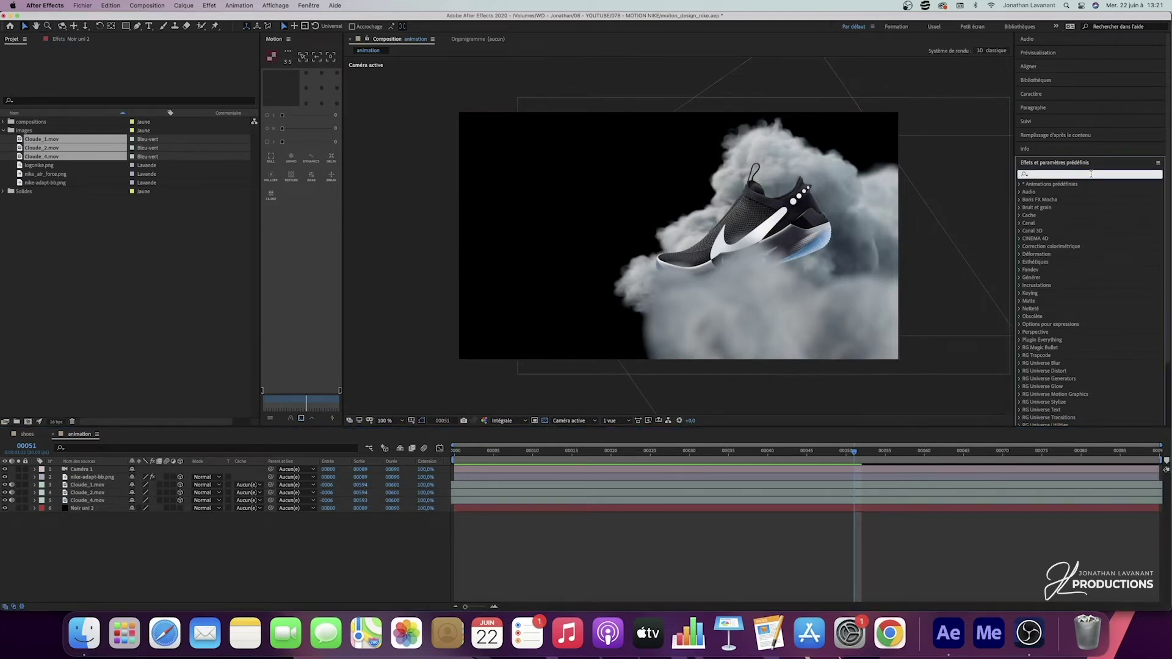
type("dégrad")
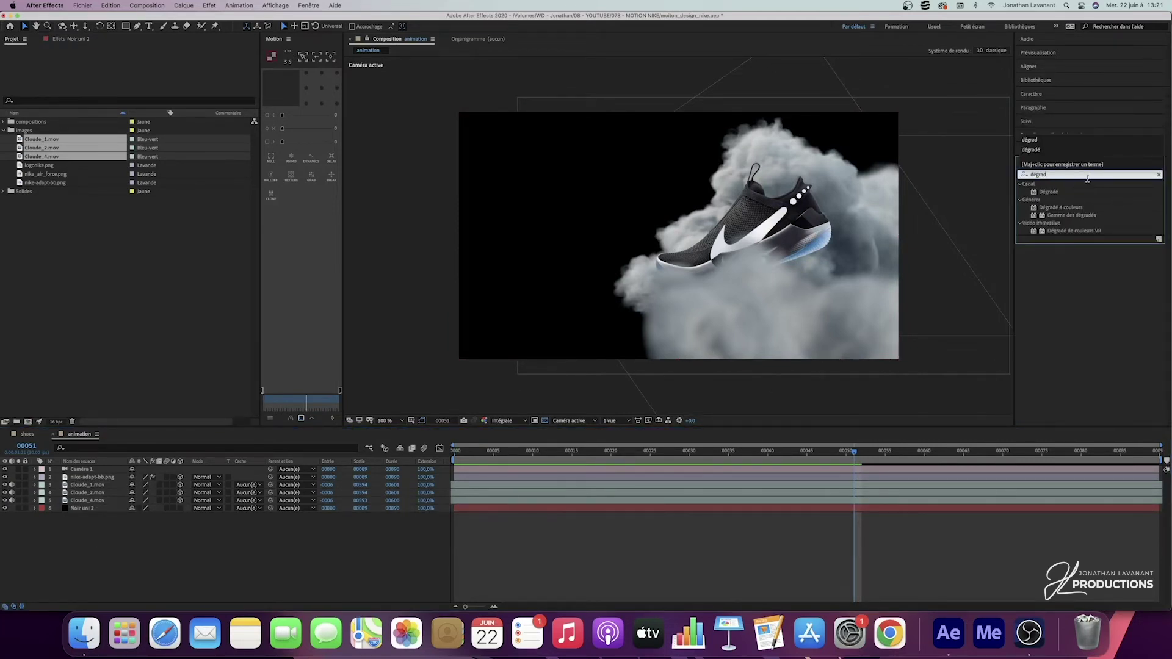
left_click_drag(1064, 208, 93, 511)
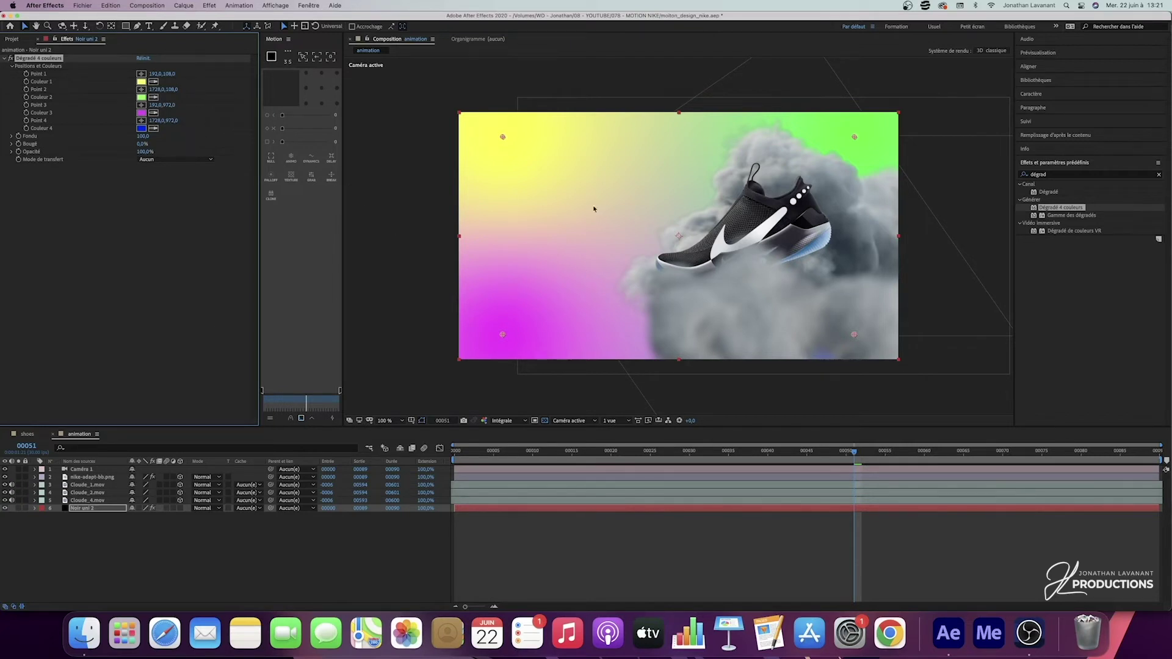
- Undo a trial move of the first gradient point and sample Couleur 1 from the blue part of the shoe's sole
left_click_drag(500, 139, 549, 164)
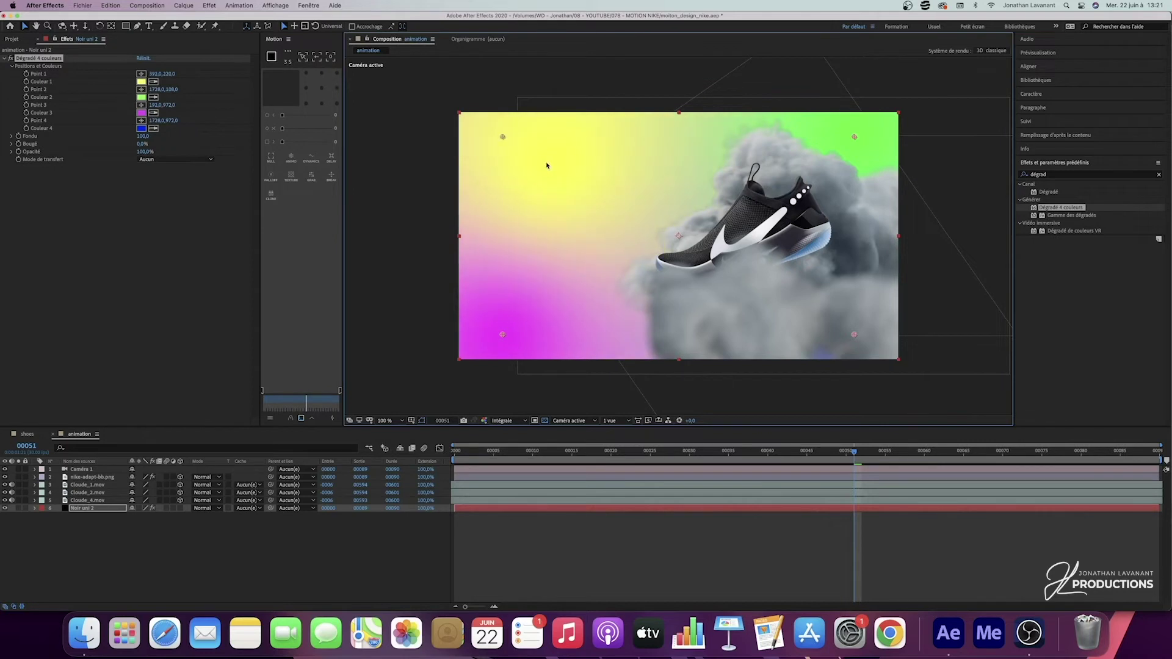
key("super+z")
left_click(152, 84)
left_click(152, 82)
left_click(814, 245)
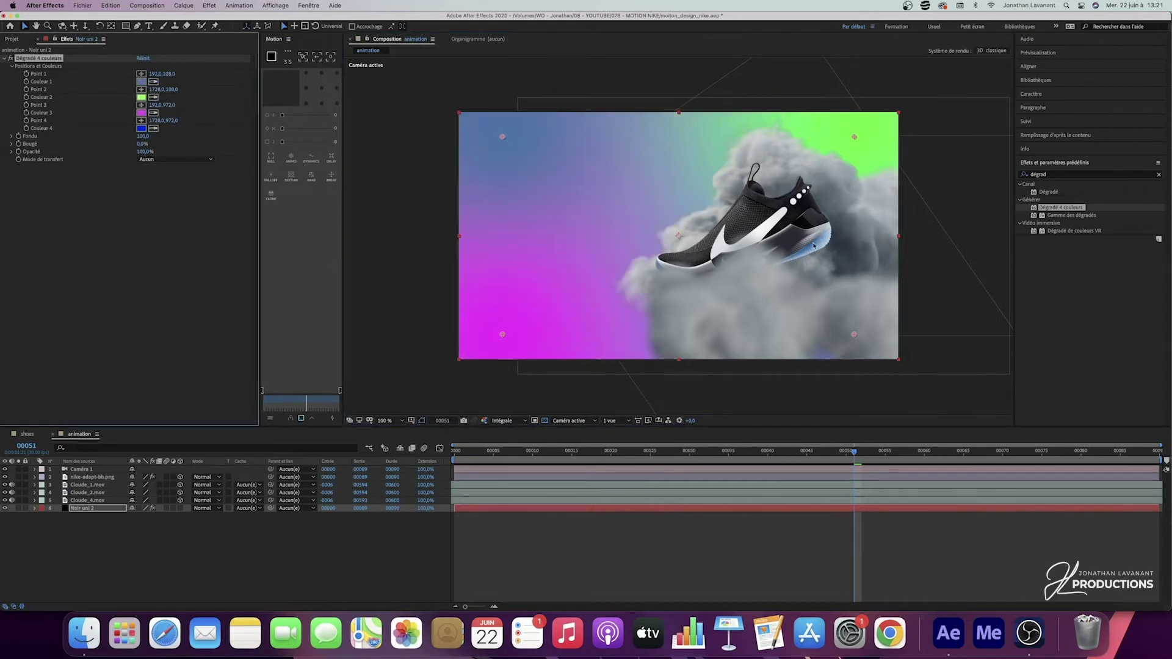
- Recolour the remaining gradient corners with dark and light blue tones sampled from the shoe
left_click(153, 128)
left_click(786, 202)
left_click(747, 218)
left_click(153, 97)
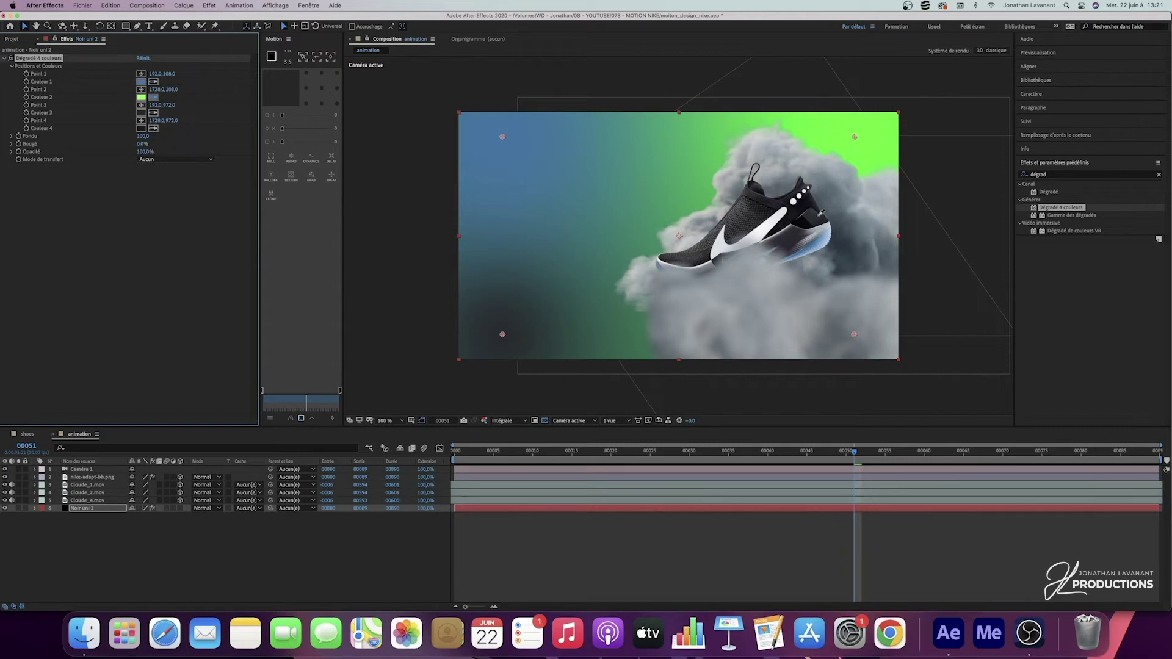
left_click(827, 237)
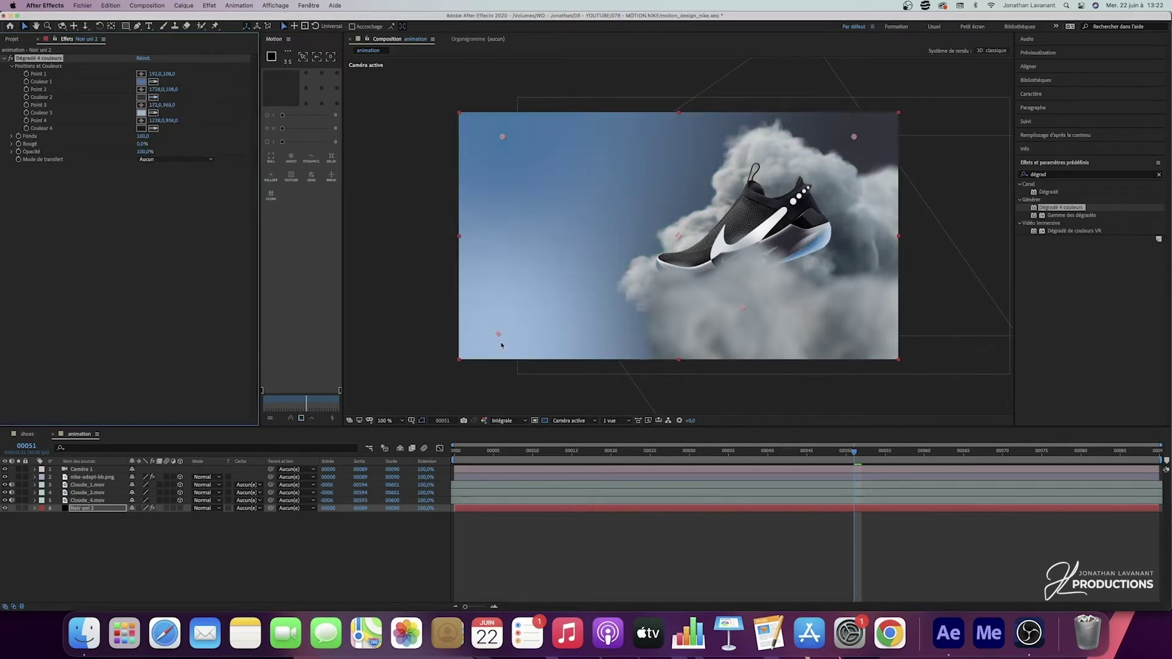
- Rearrange the gradient points so light blue sits upper left, mid blue lower left, and the dark tones at bottom centre and upper right
left_click_drag(499, 335, 508, 181)
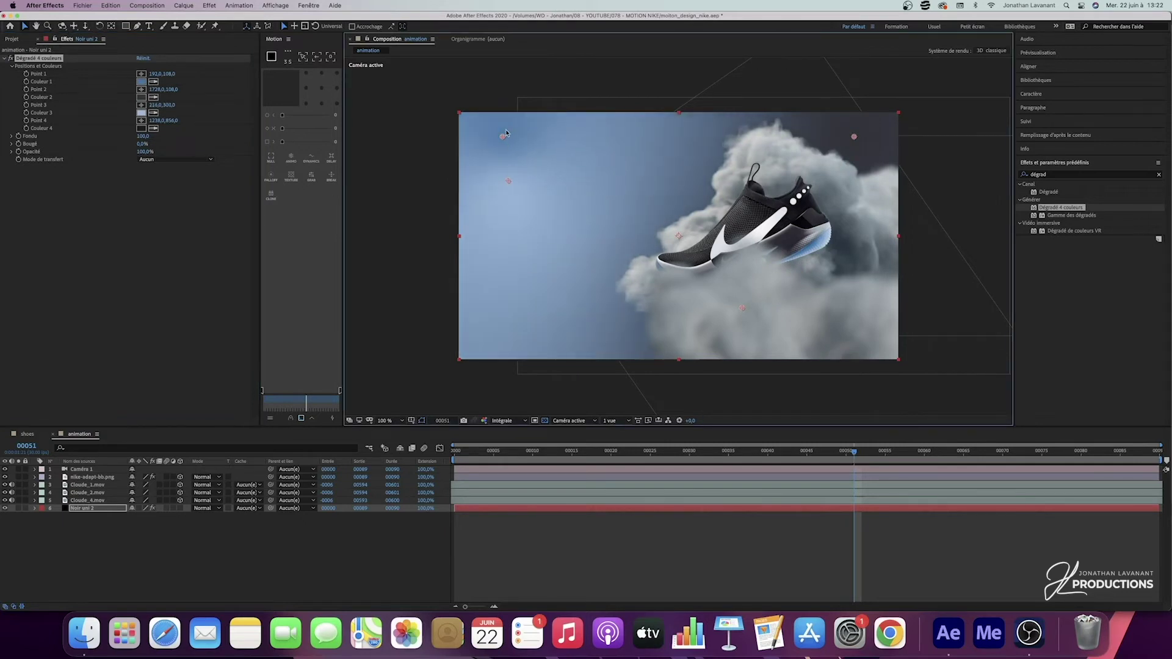
left_click_drag(503, 136, 512, 322)
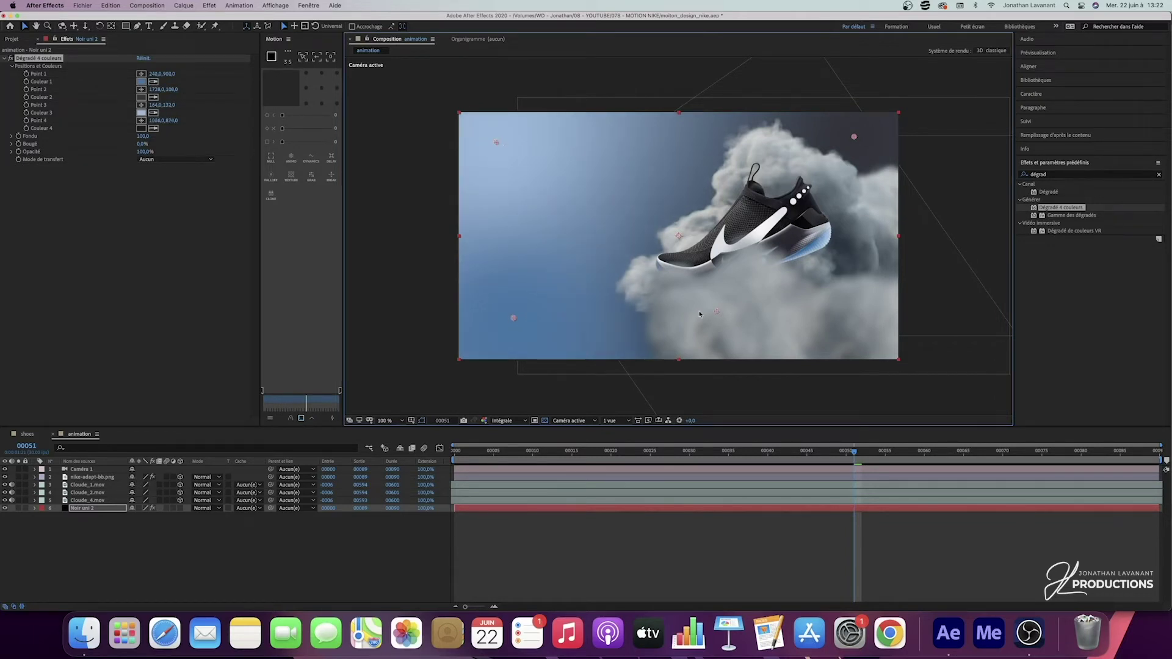
left_click_drag(703, 314, 685, 317)
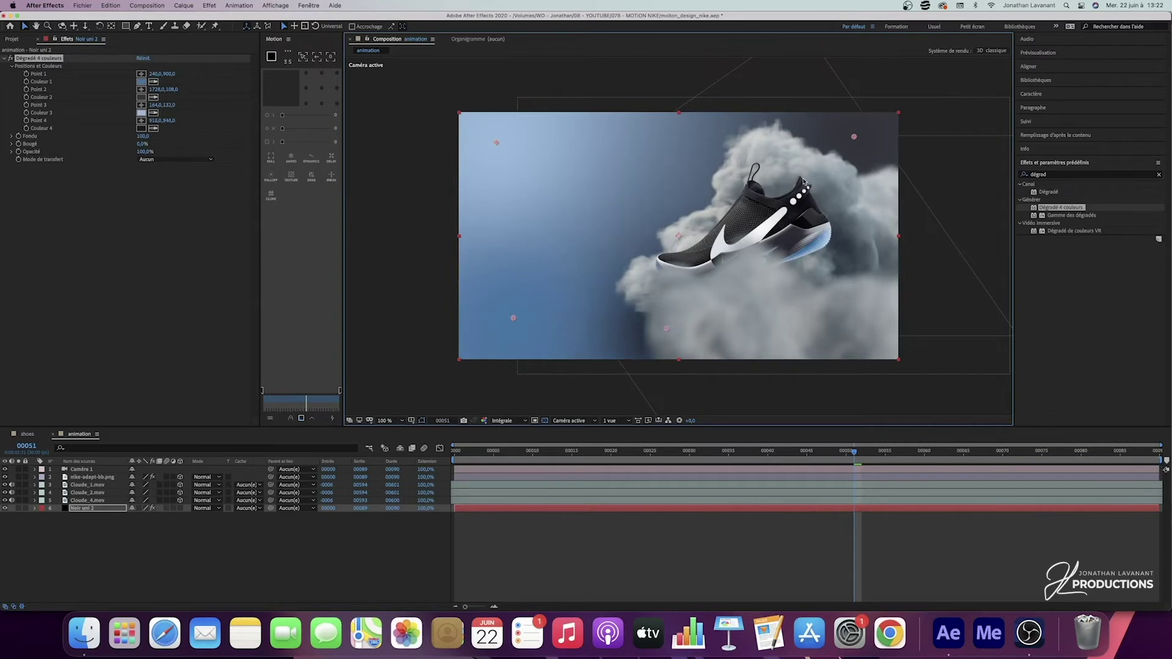
left_click_drag(856, 137, 812, 145)
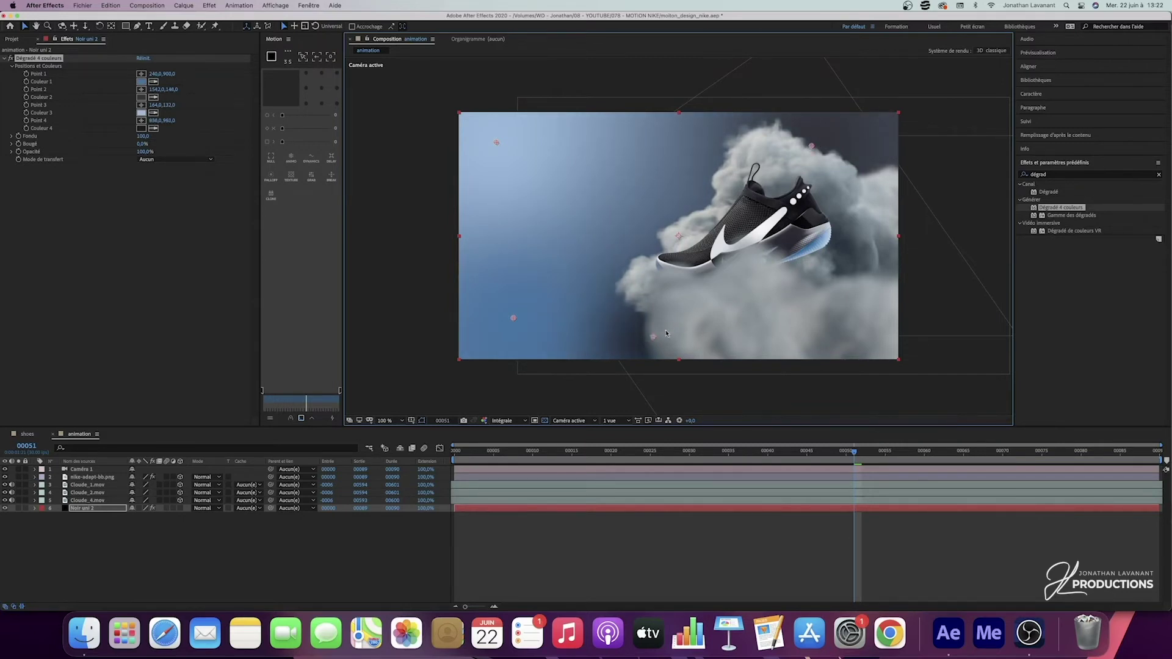
left_click_drag(667, 330, 674, 333)
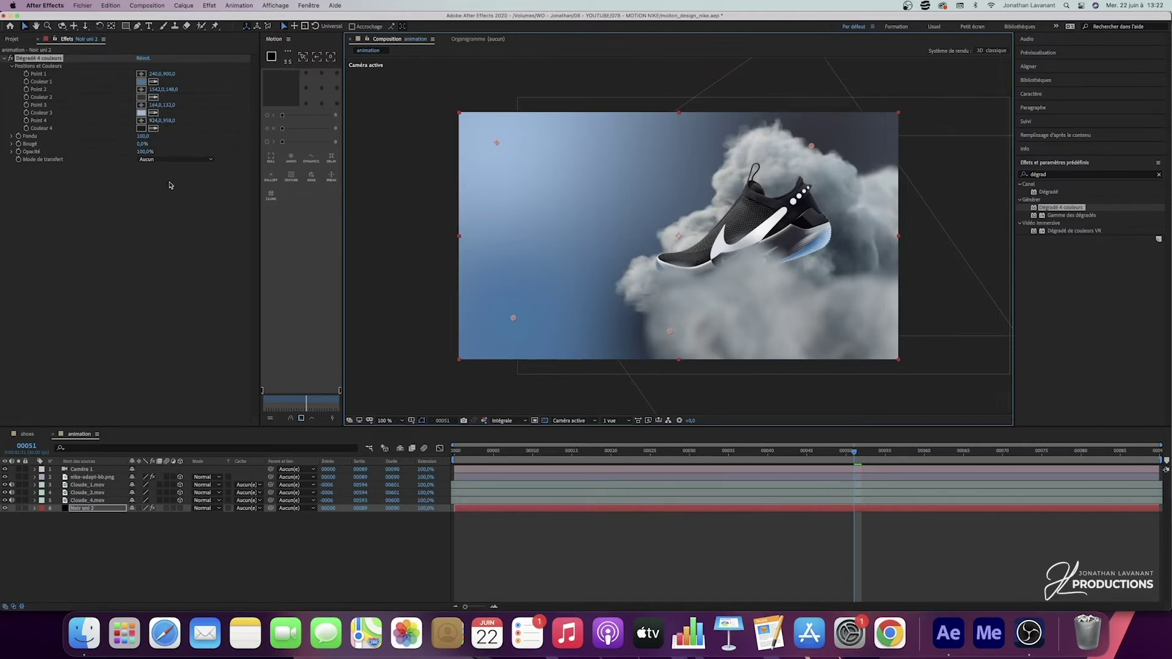
left_click(316, 575)
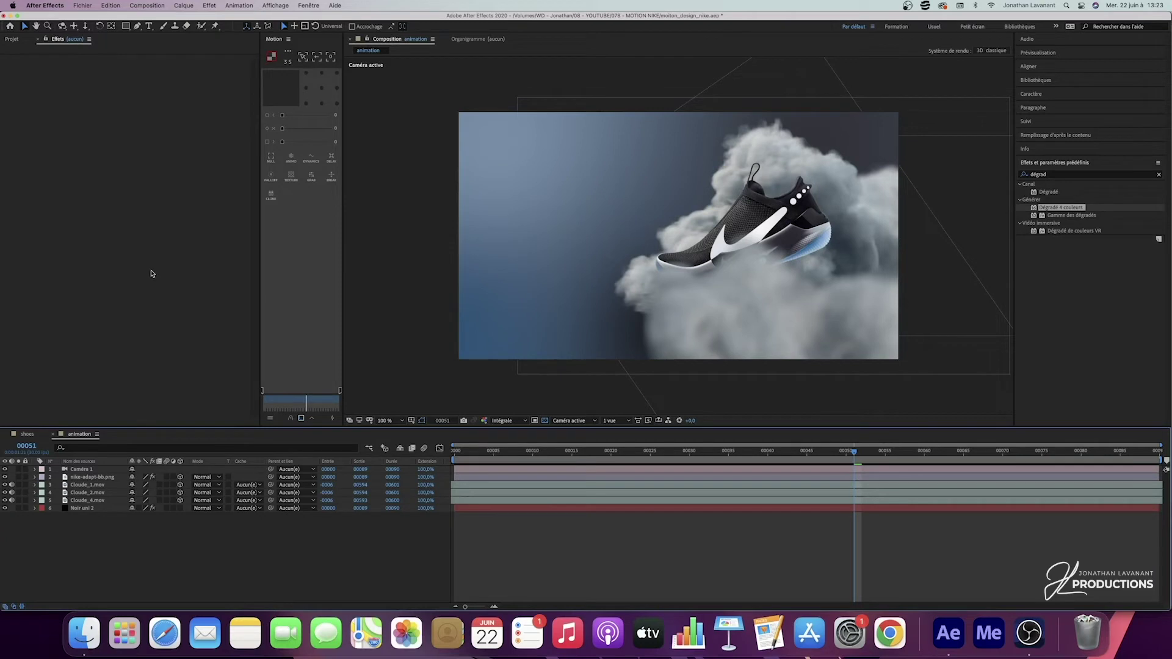
- Add logonike.png above the shoe layer and apply the Remplir effect with a blue sampled from the shoe's sole
left_click(12, 38)
left_click_drag(35, 169, 87, 474)
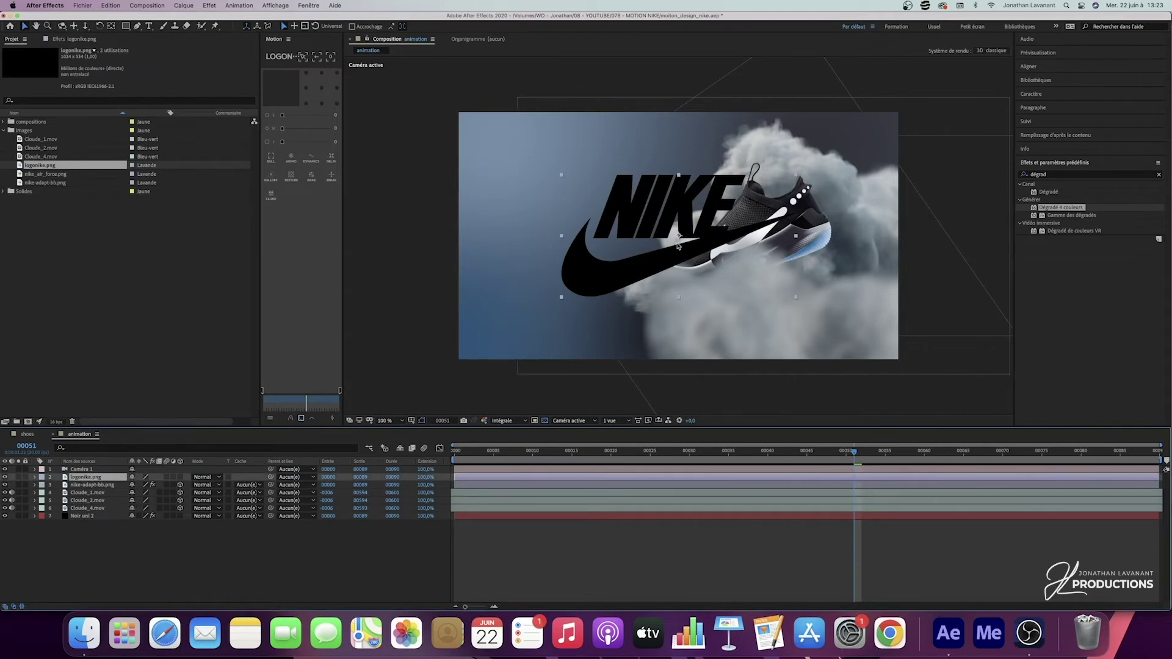
key("super+f")
type("remplir")
left_click_drag(1065, 193, 97, 477)
left_click(602, 182)
left_click(824, 244)
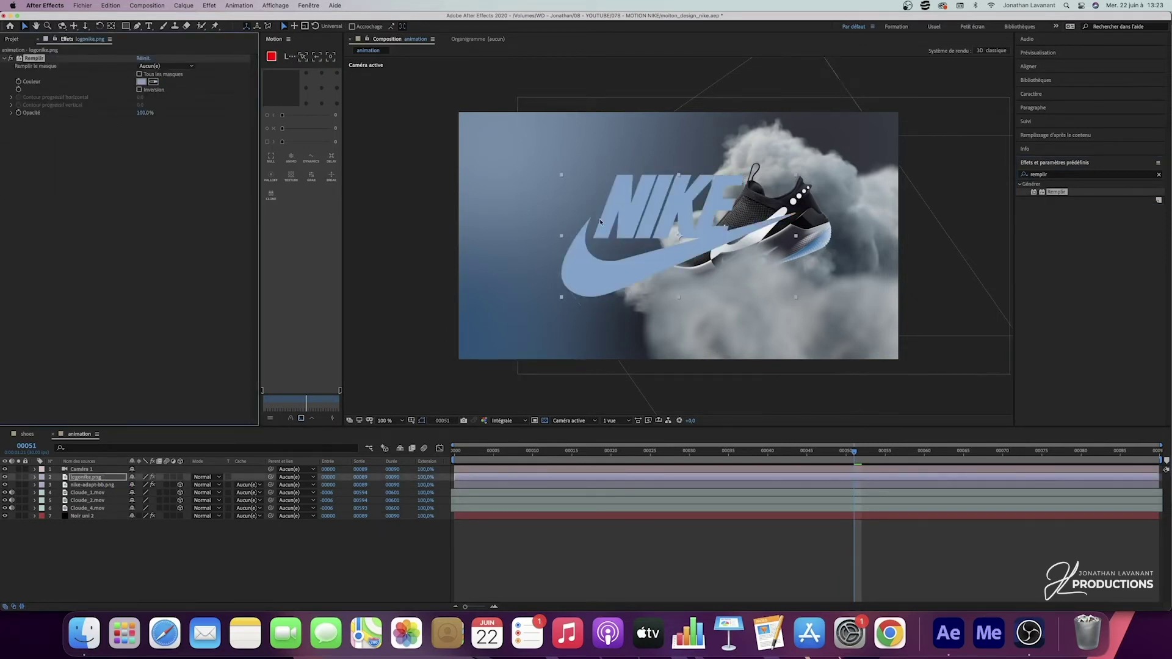
- Lower the logo fill colour's saturation to about 13% for a pale grey-blue
left_click(141, 82)
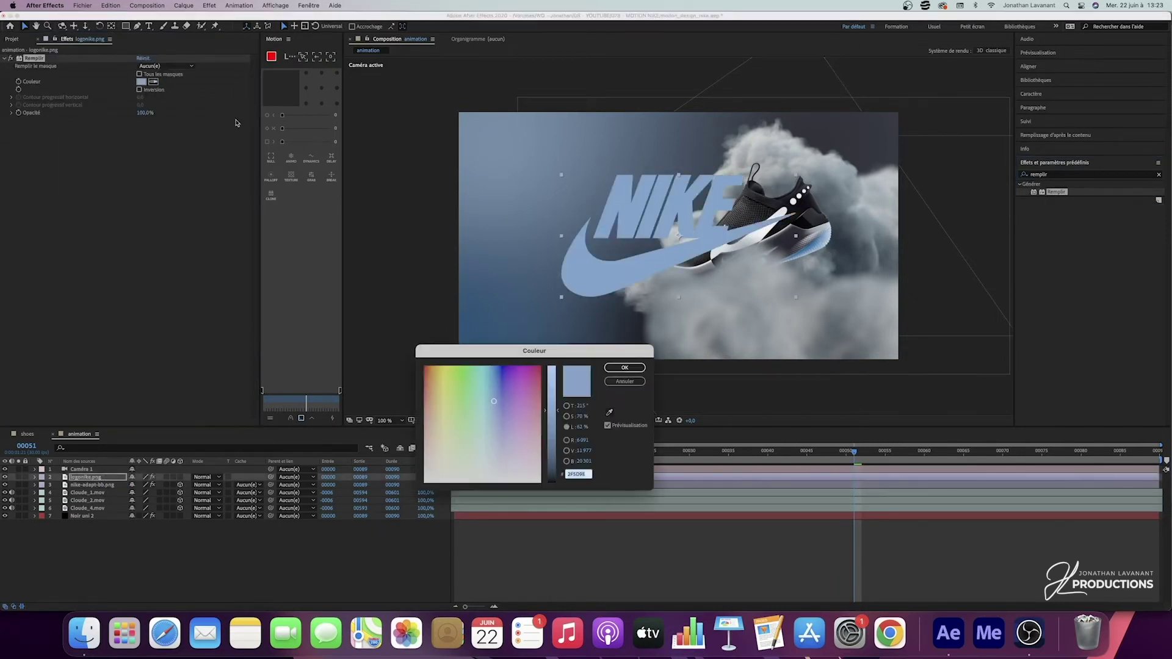
left_click(566, 417)
left_click_drag(553, 406, 553, 466)
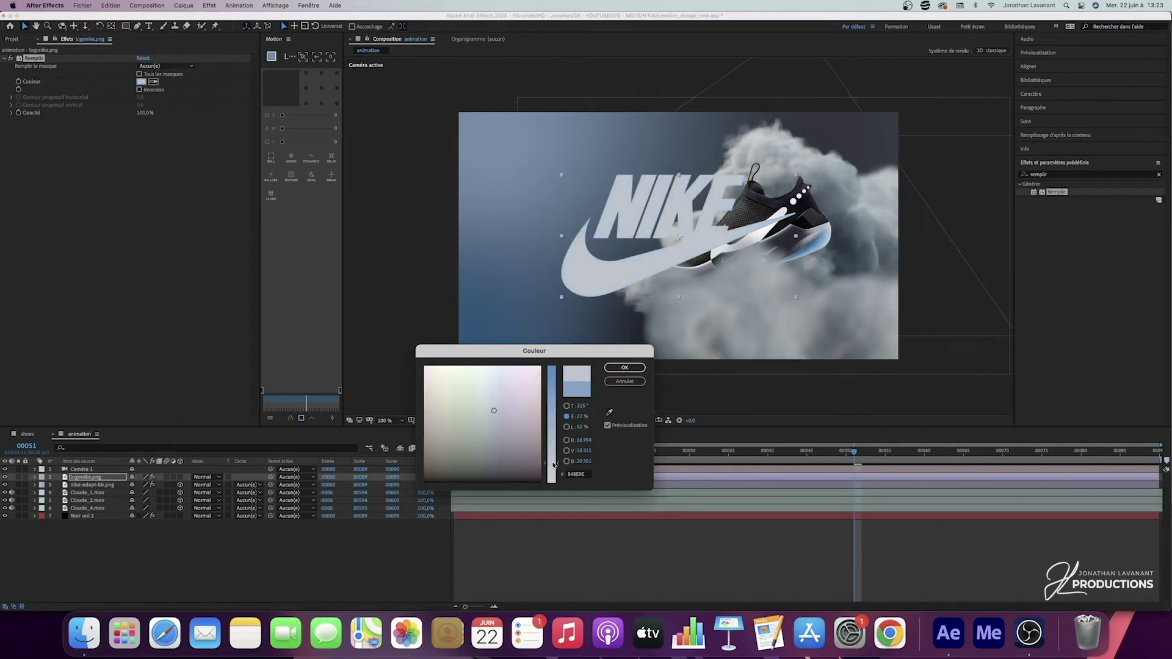
left_click(620, 367)
- Scale the Nike logo to 25% and place it in the upper right corner of the composition
left_click(105, 476)
key("s")
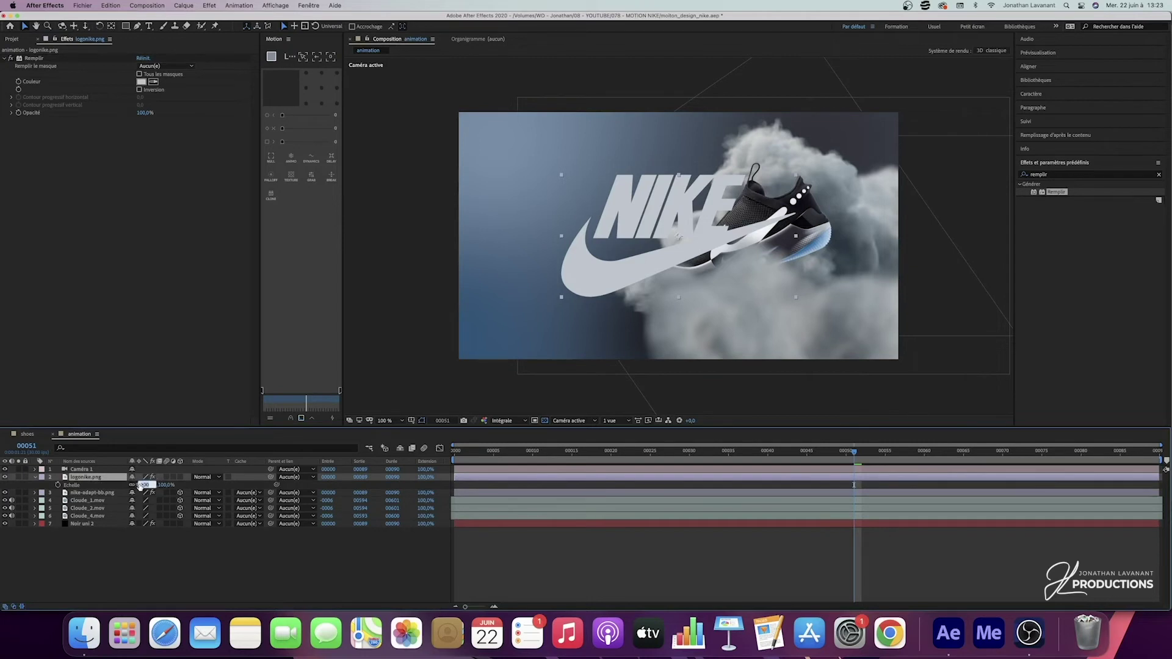
left_click_drag(674, 231, 853, 129)
left_click(848, 91)
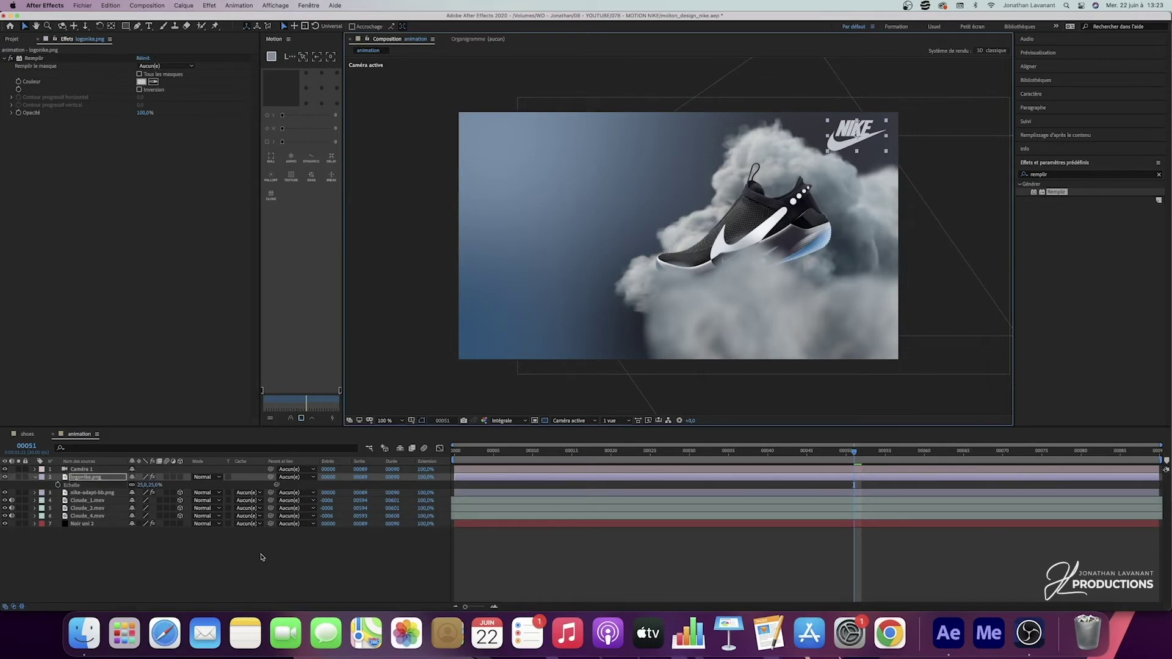
- Animate the logo's position from above the frame at frame 0 to its corner spot at frame 15
left_click(458, 459)
left_click_drag(457, 459, 571, 459)
left_click(91, 476)
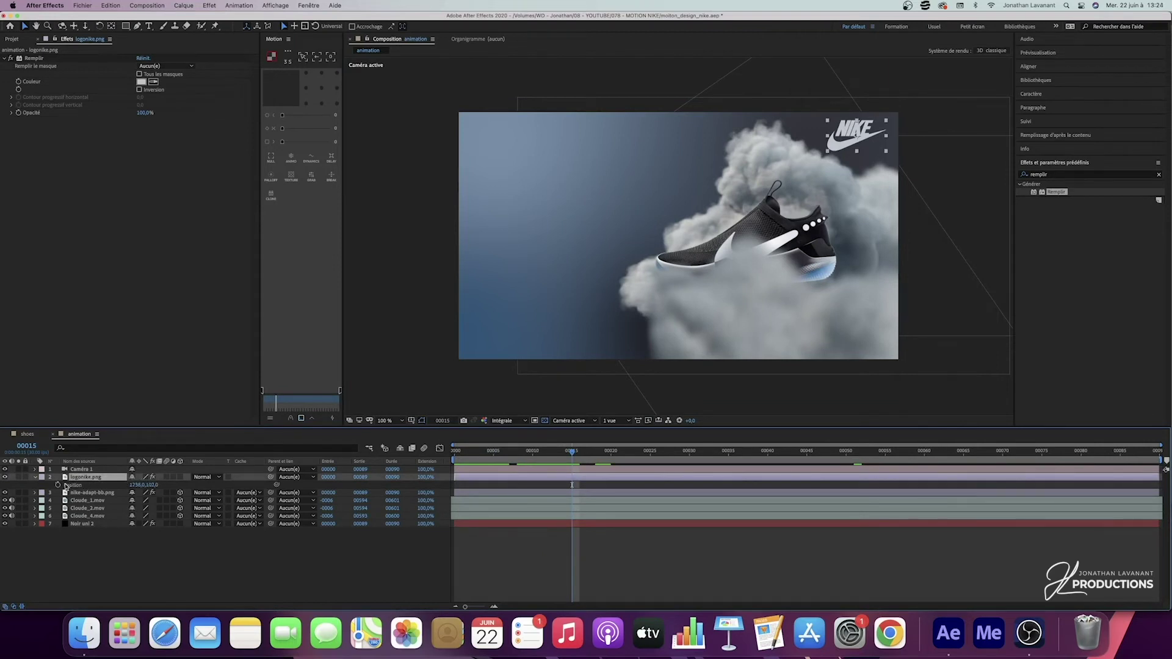
key("p")
left_click_drag(574, 455, 455, 455)
left_click_drag(152, 487, 63, 486)
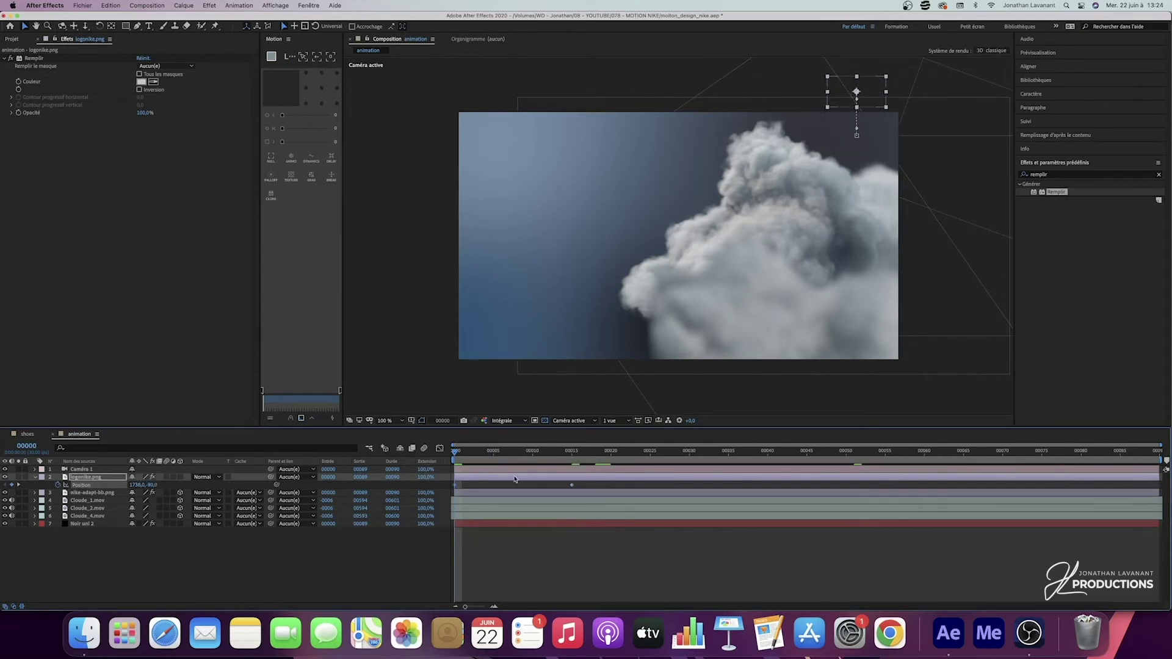
- Ease both logo position keyframes, stretch the second one's incoming speed influence back to the start, and preview the motion
left_click_drag(585, 486, 442, 497)
left_click(440, 449)
left_click(572, 579)
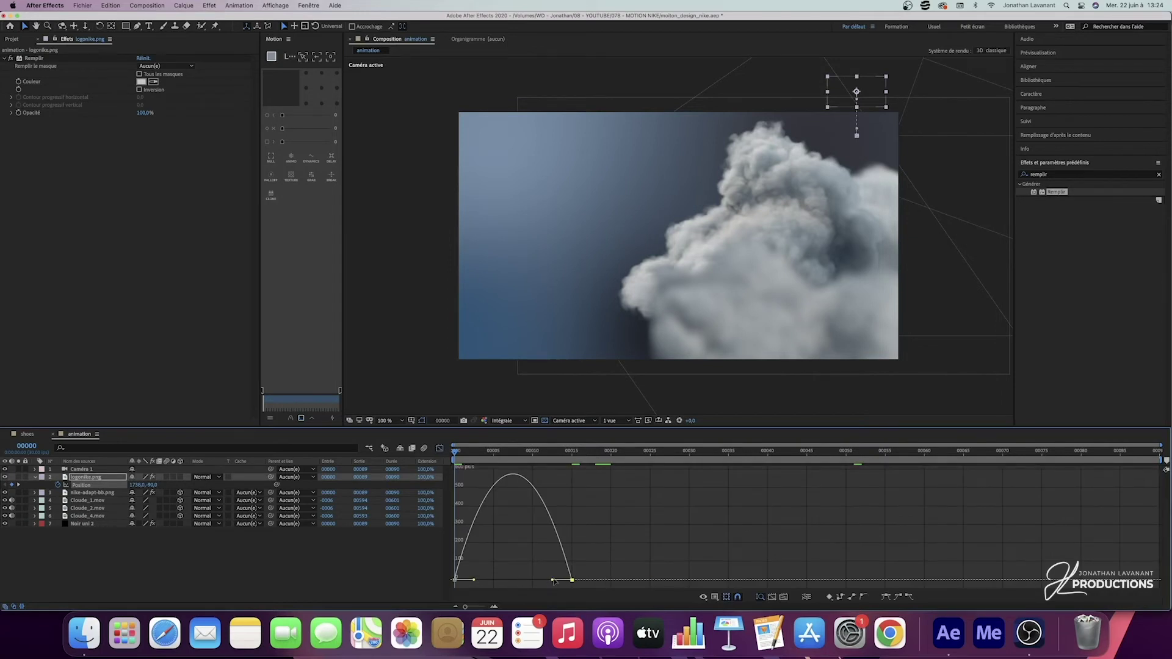
left_click_drag(554, 582, 456, 580)
key("space")
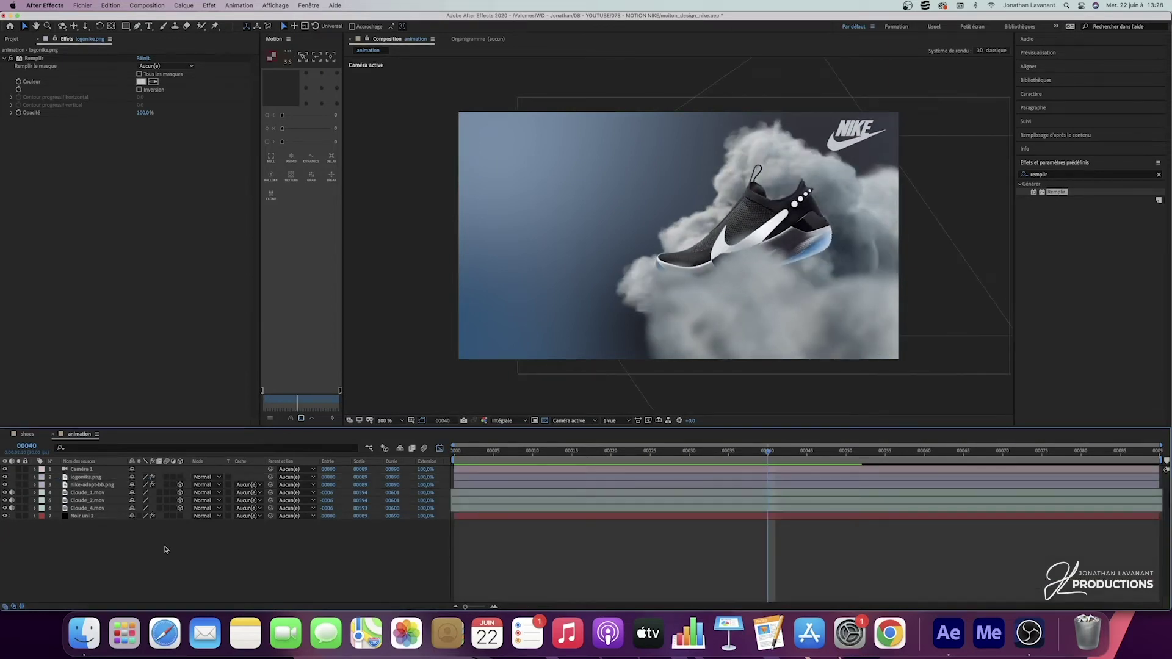
- Create a text layer reading KISS, MY and AIR on three lines and place it directly below the camera layer
right_click(165, 549)
mouse_move(218, 504)
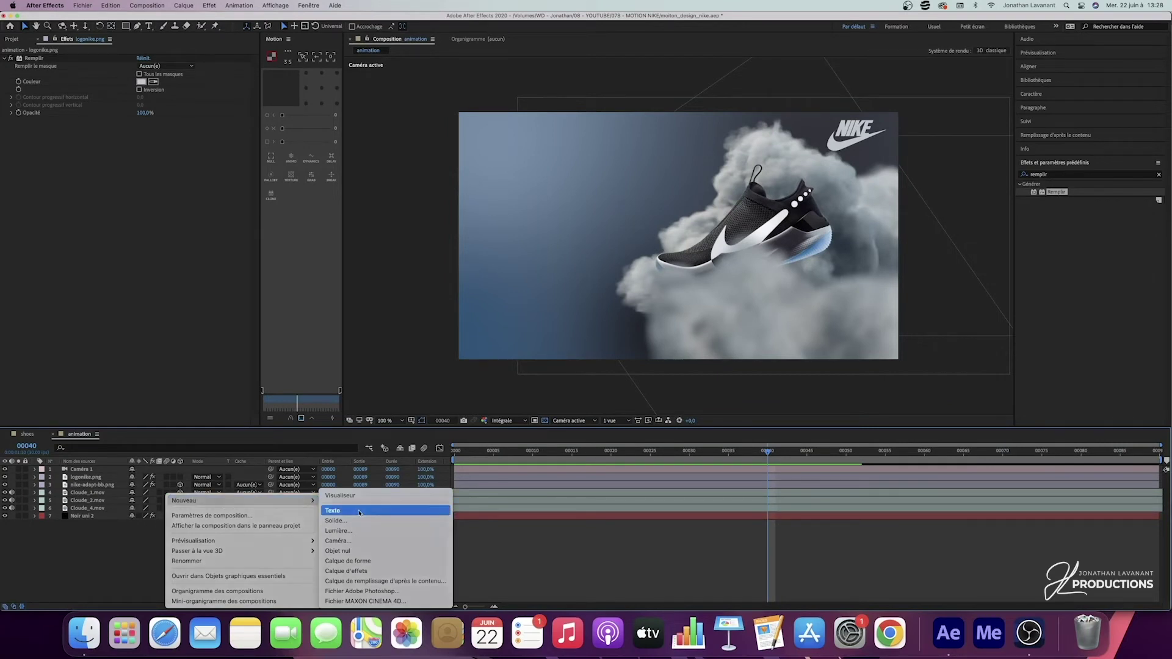
left_click(333, 510)
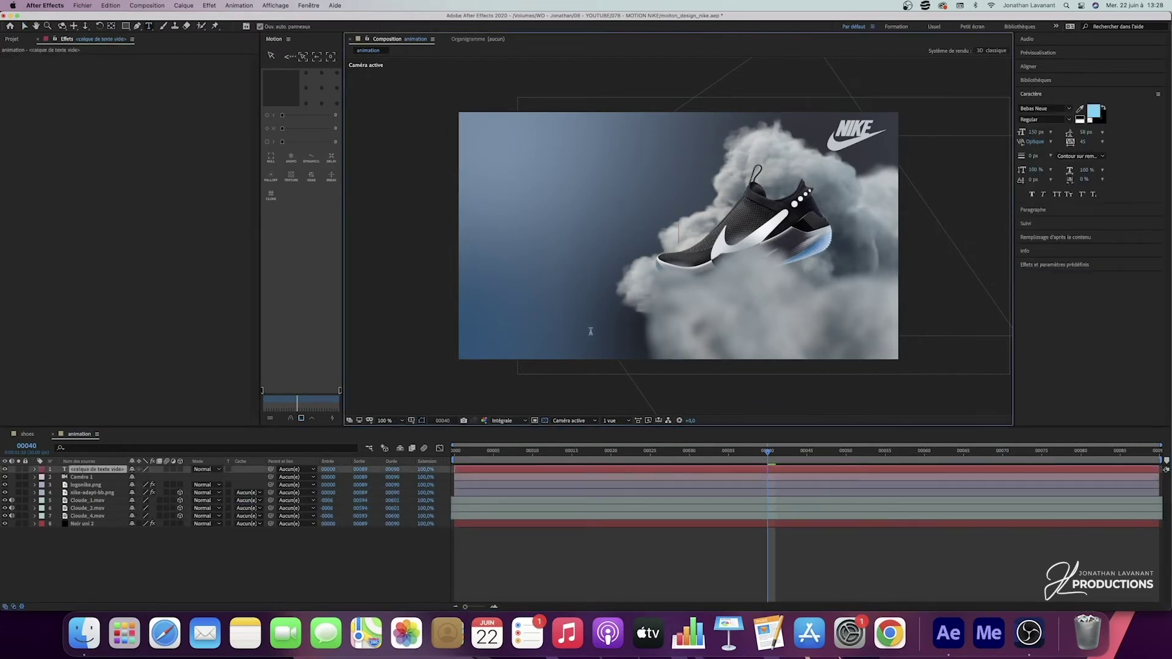
type("KISS")
key("Return")
type("MY")
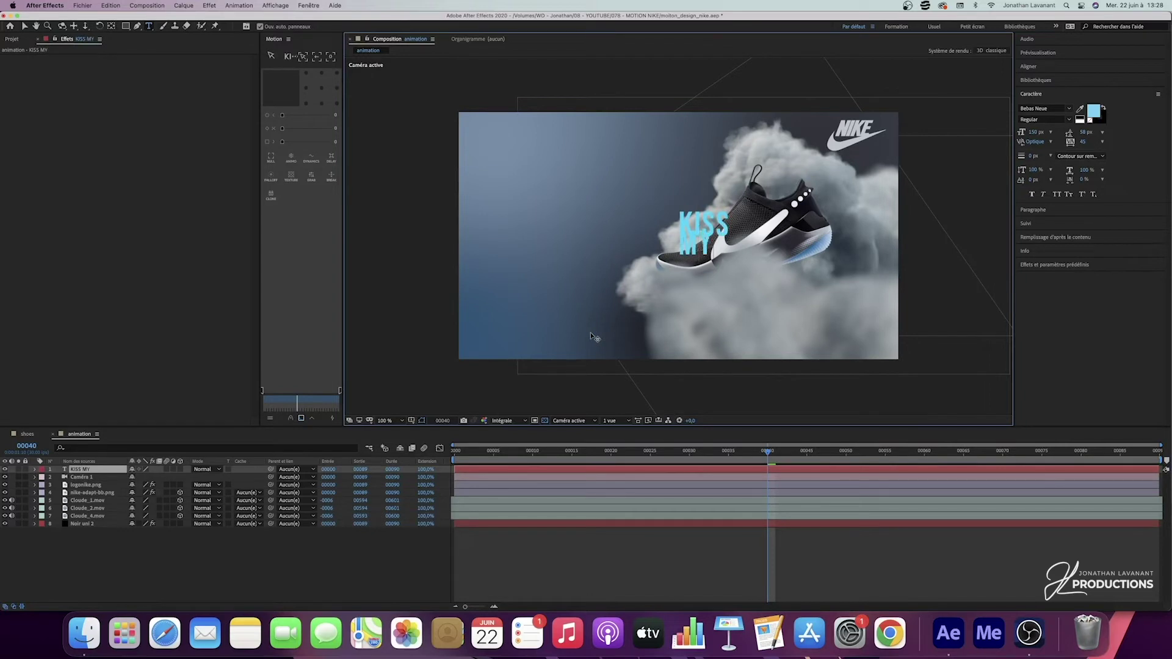
key("Return")
type("AIR")
left_click(105, 553)
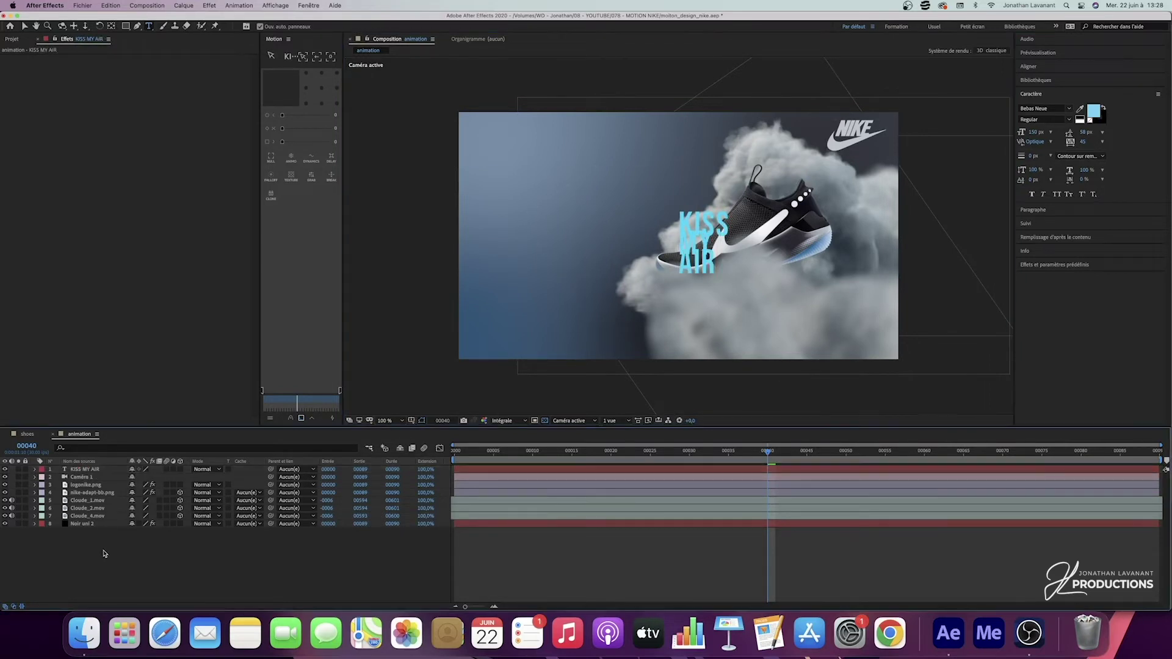
left_click_drag(85, 469, 89, 478)
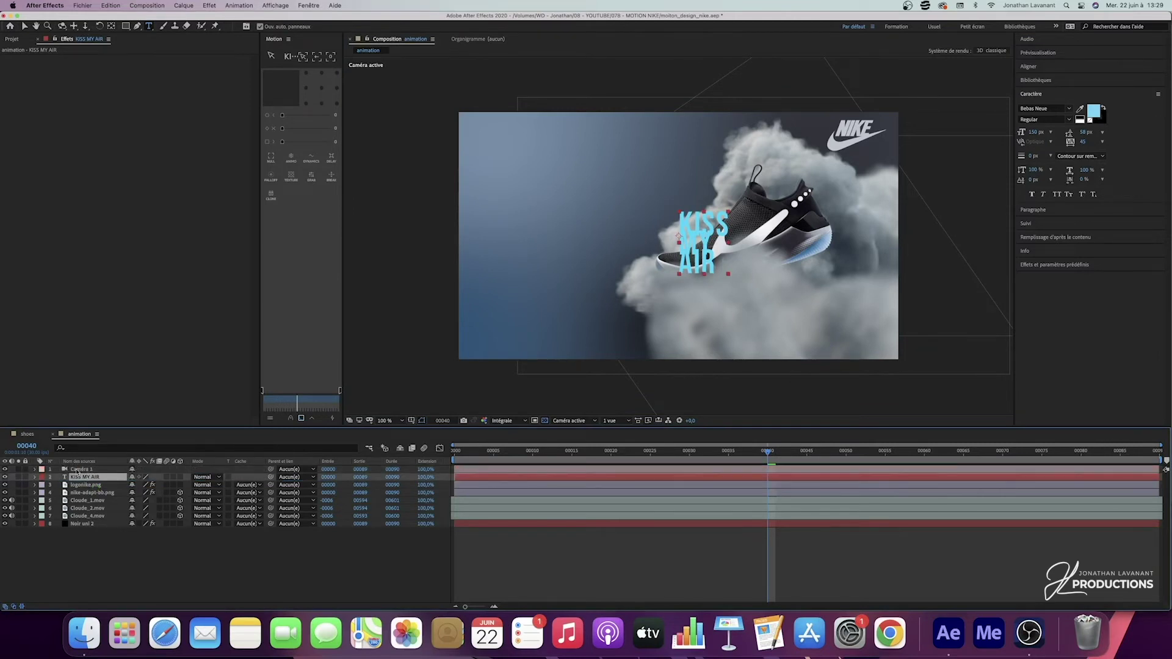
left_click(126, 554)
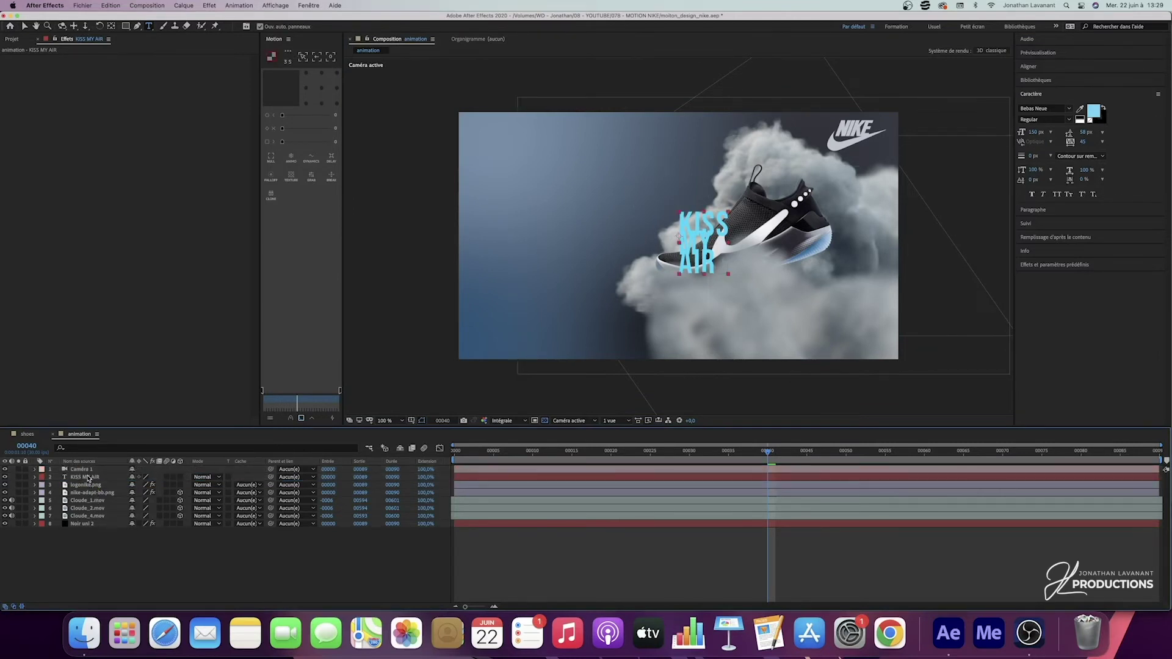
- Set the KISS MY AIR text in Bowlby One SC at a font size of 350 px
left_click(88, 479)
left_click(1069, 108)
scroll(1049, 160, "up", 5)
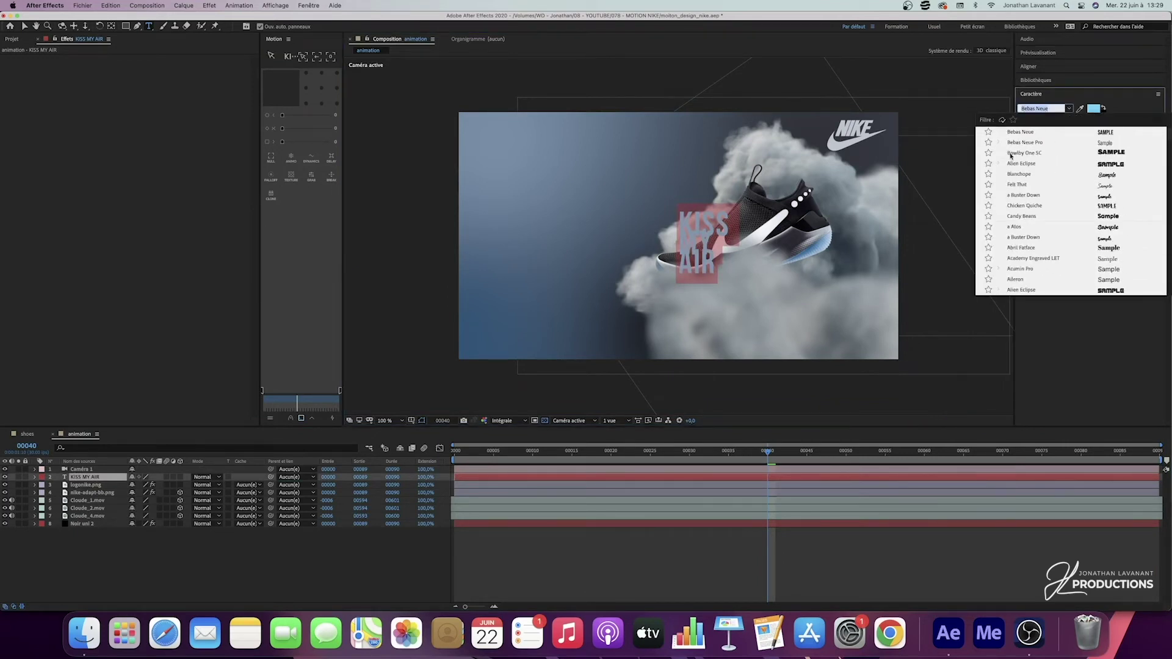
left_click(1027, 154)
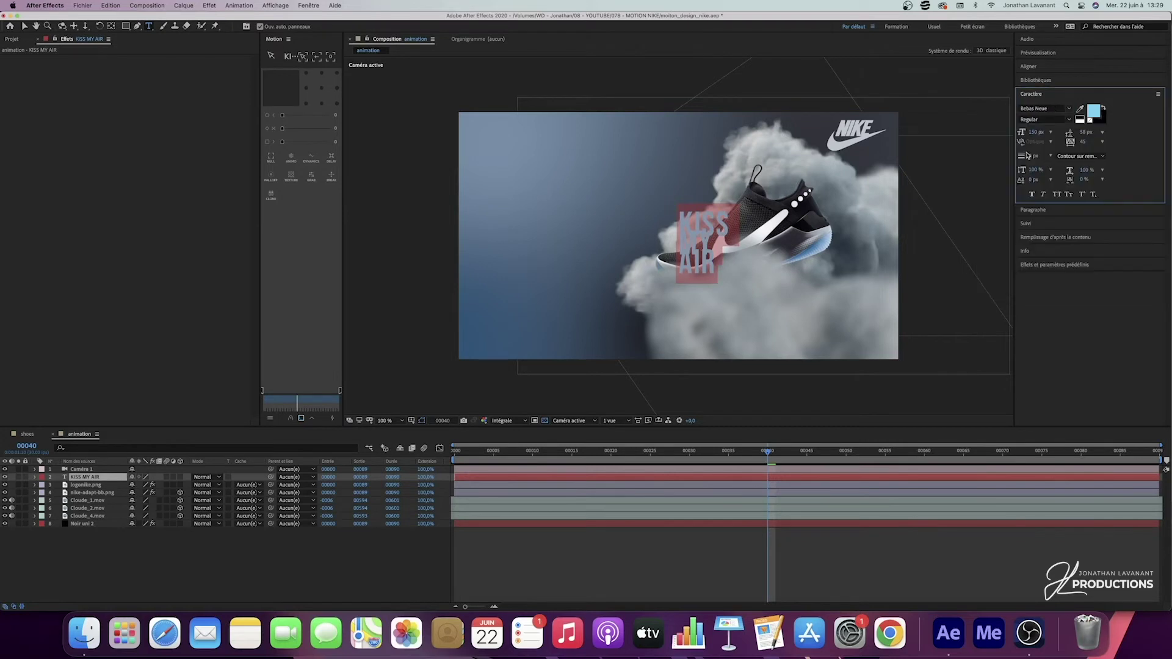
left_click(1036, 133)
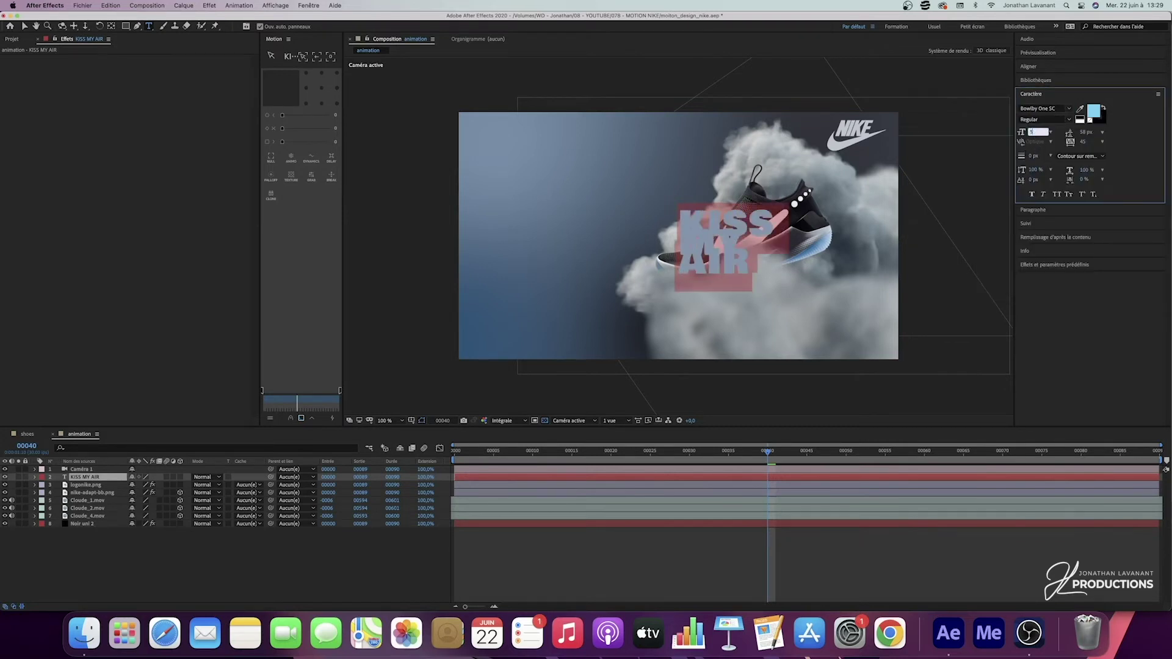
type("350")
key("Return")
- Set the text's line spacing to 250 px and move it beside the shoe over the blue part of the background
left_click_drag(1071, 134, 1168, 127)
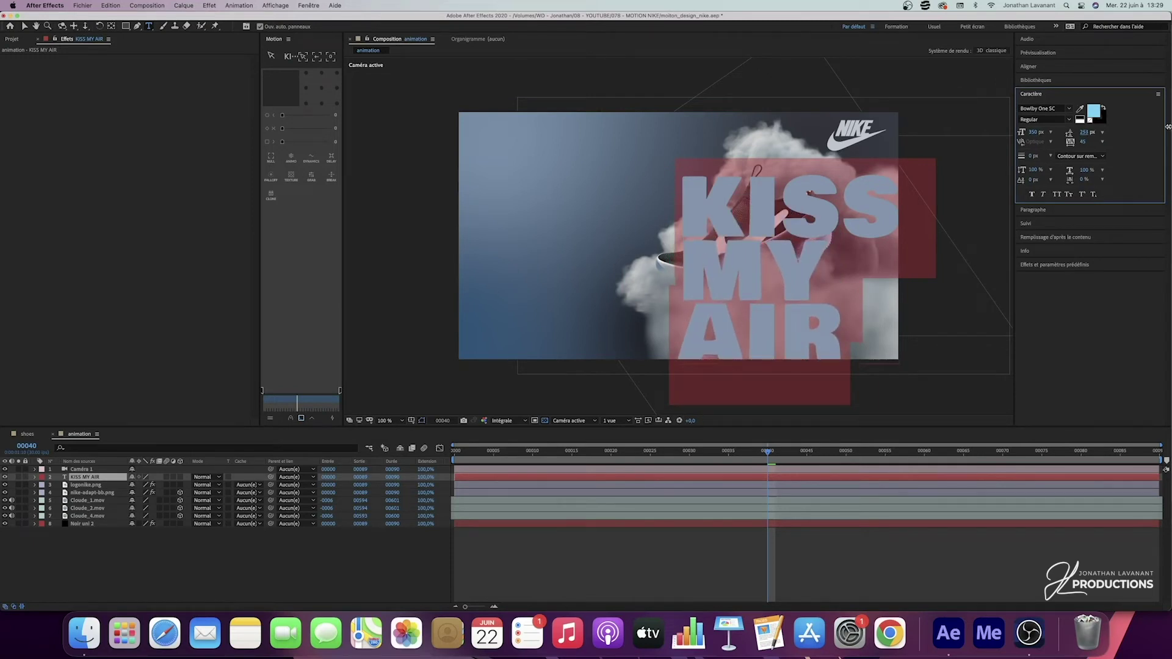
left_click(1085, 133)
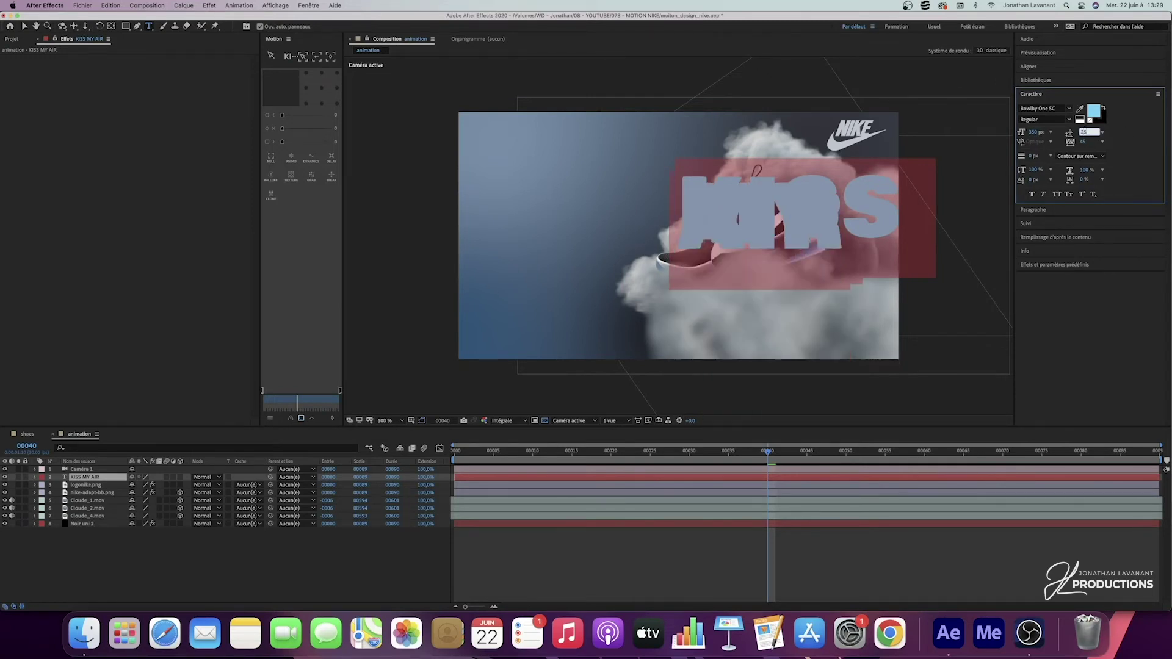
key("Escape")
left_click_drag(743, 264, 548, 241)
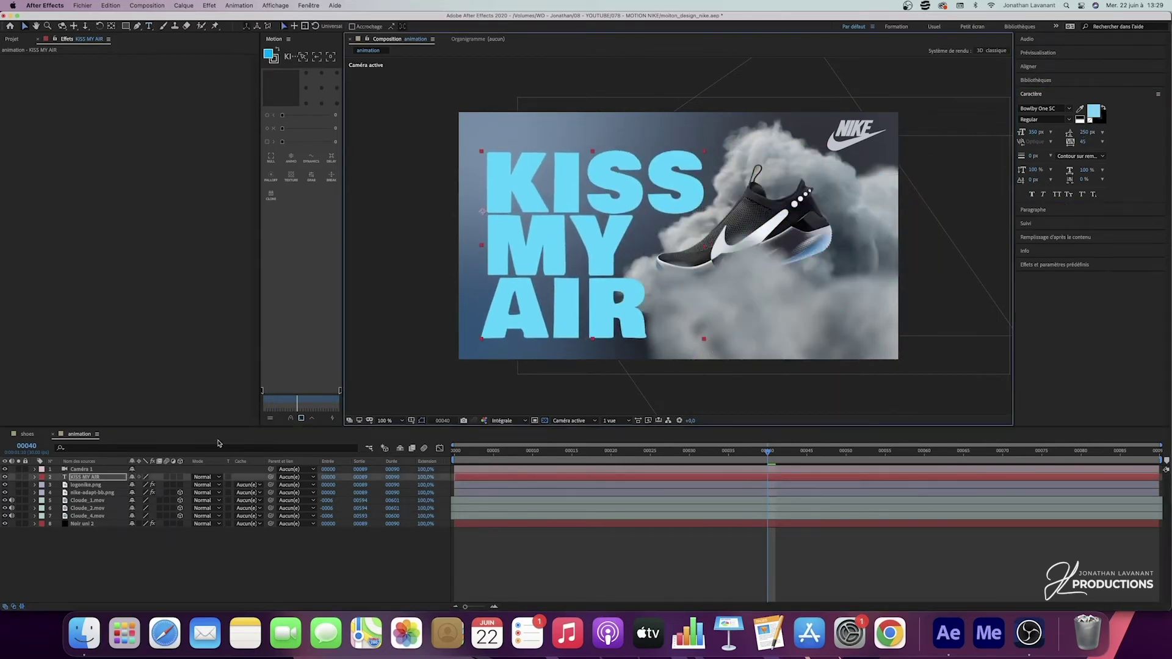
- Recolour the KISS MY AIR text with a dark grey-blue sampled from the background near the frame's upper edge
double_click(77, 479)
left_click(1080, 109)
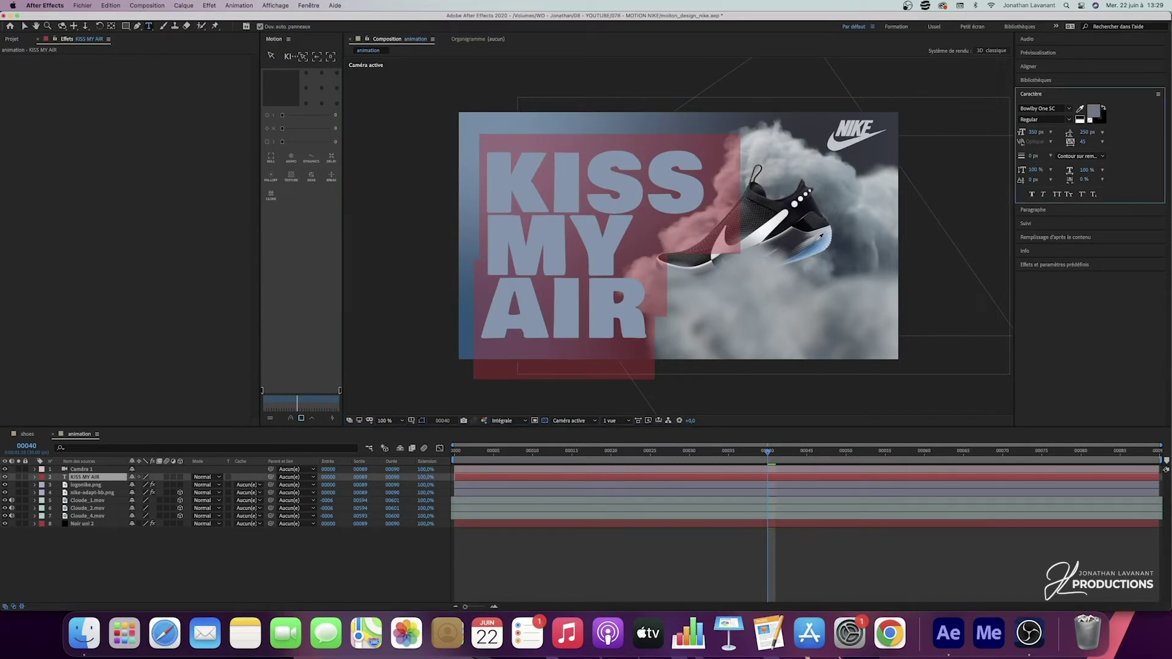
left_click(723, 121)
left_click(194, 575)
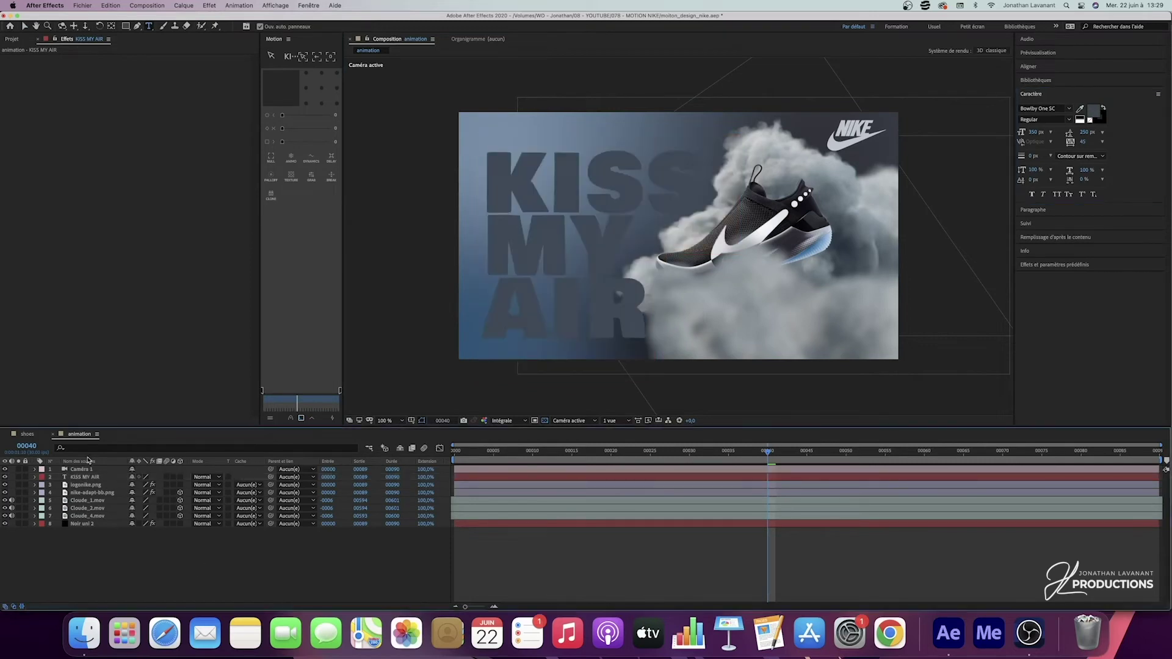
- Move the text layer's anchor point to the centre of the KISS MY AIR text
left_click(90, 478)
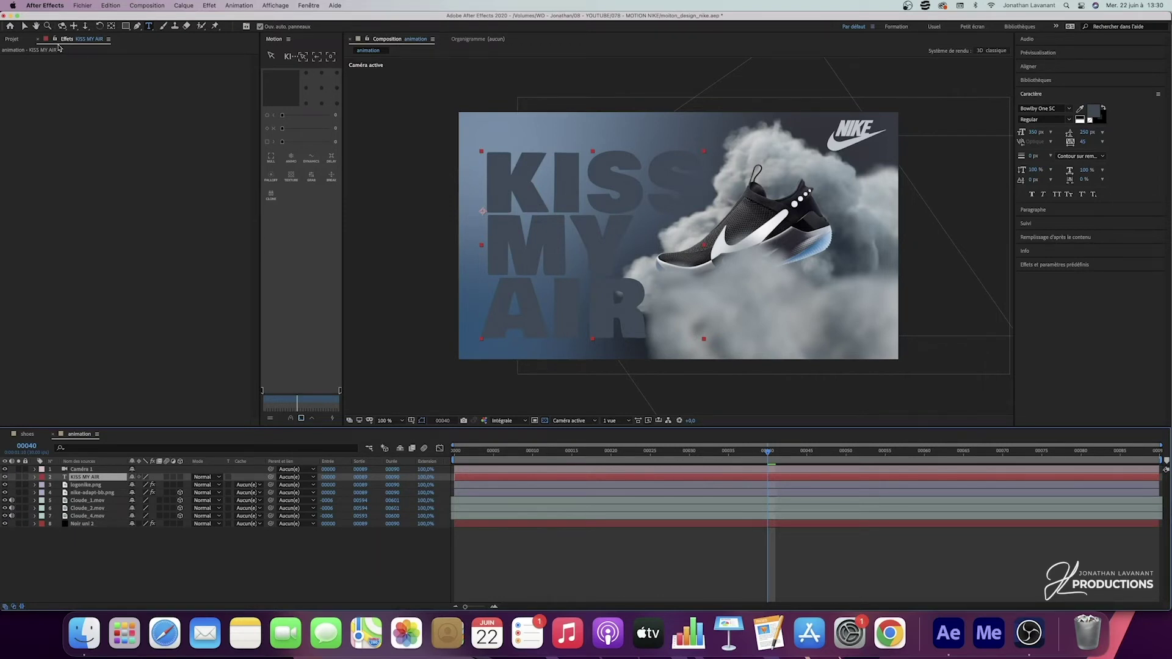
left_click(113, 28)
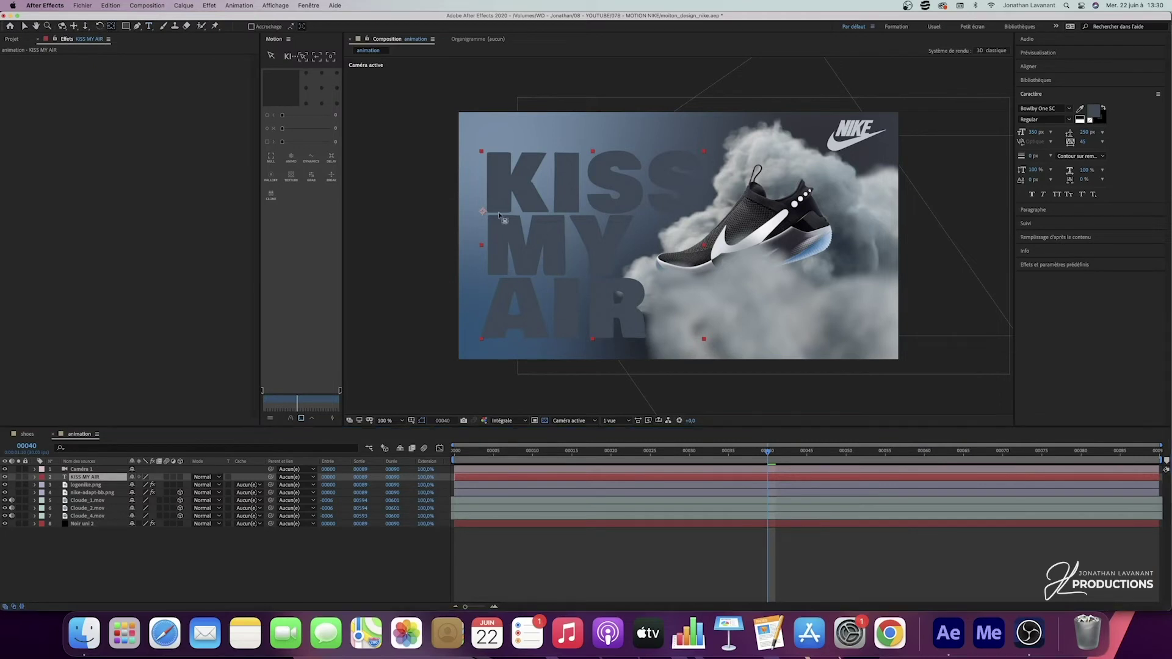
left_click_drag(482, 210, 564, 238)
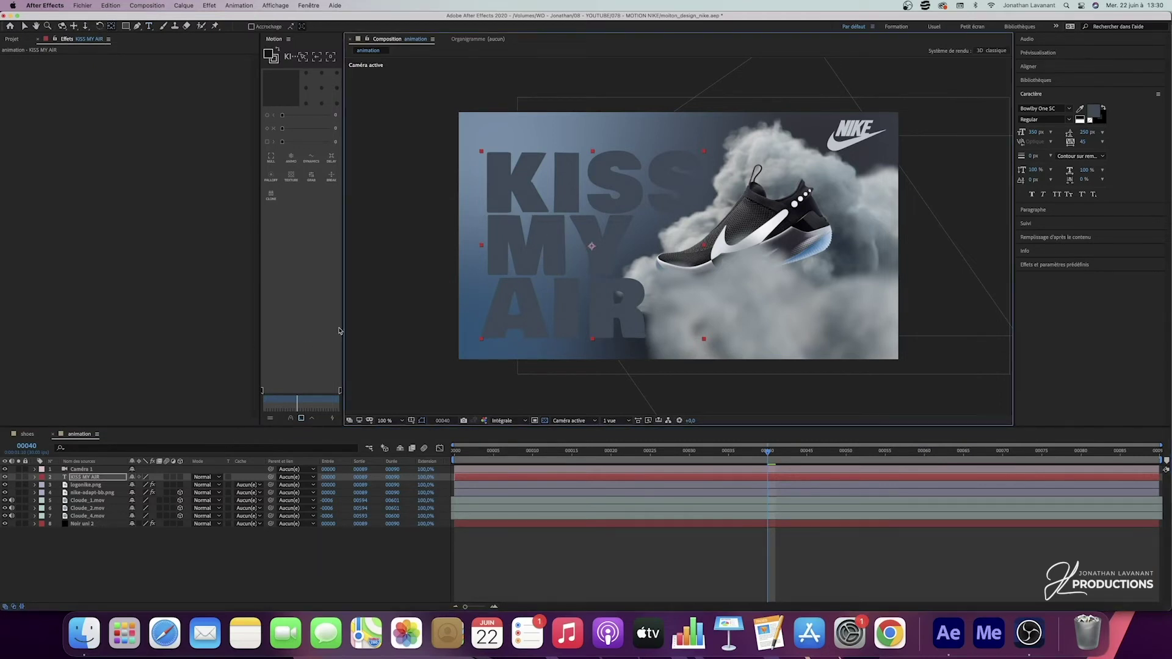
left_click(322, 91)
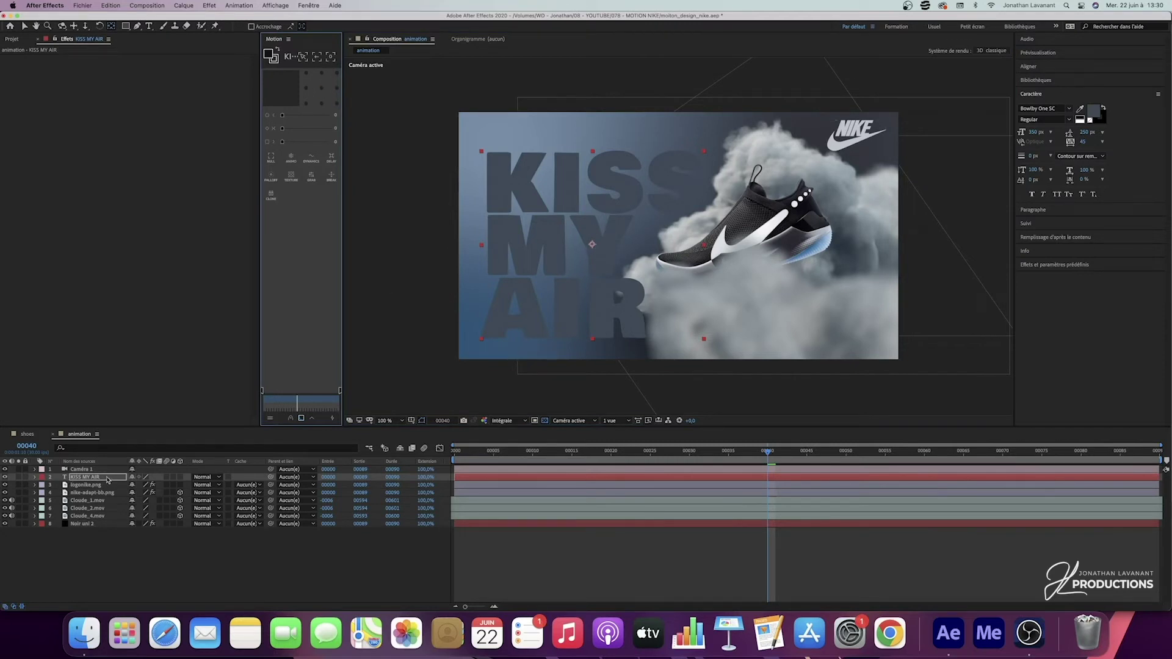
left_click(25, 26)
- Align the text layer to the composition's vertical centre and left edge
left_click(1029, 66)
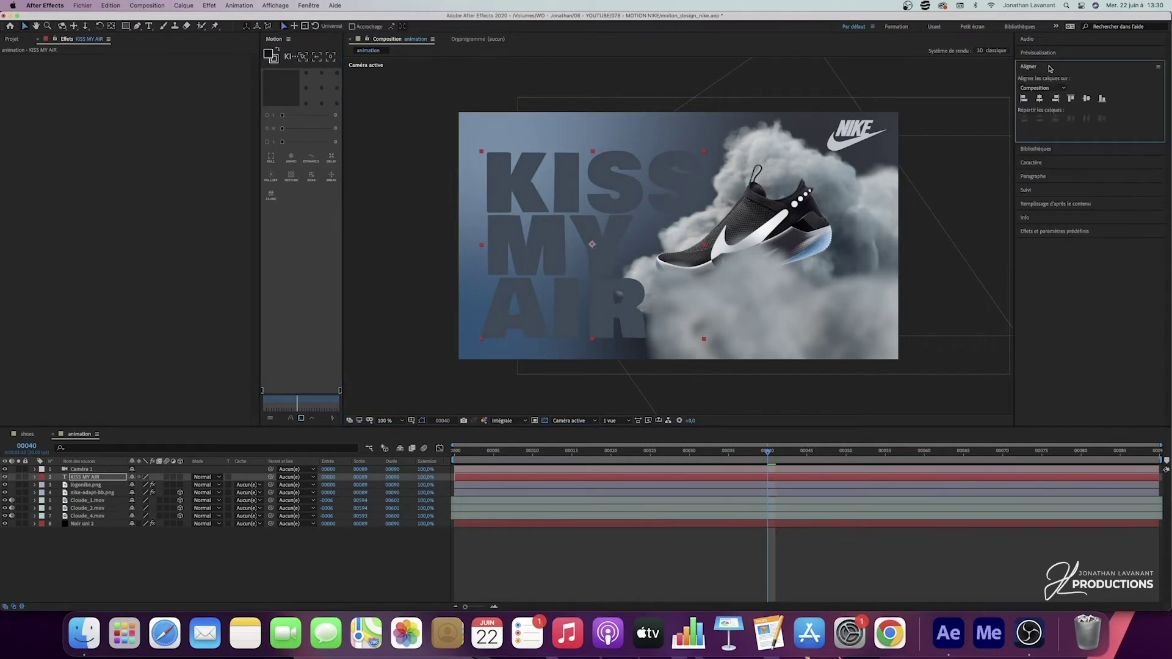
left_click(1087, 99)
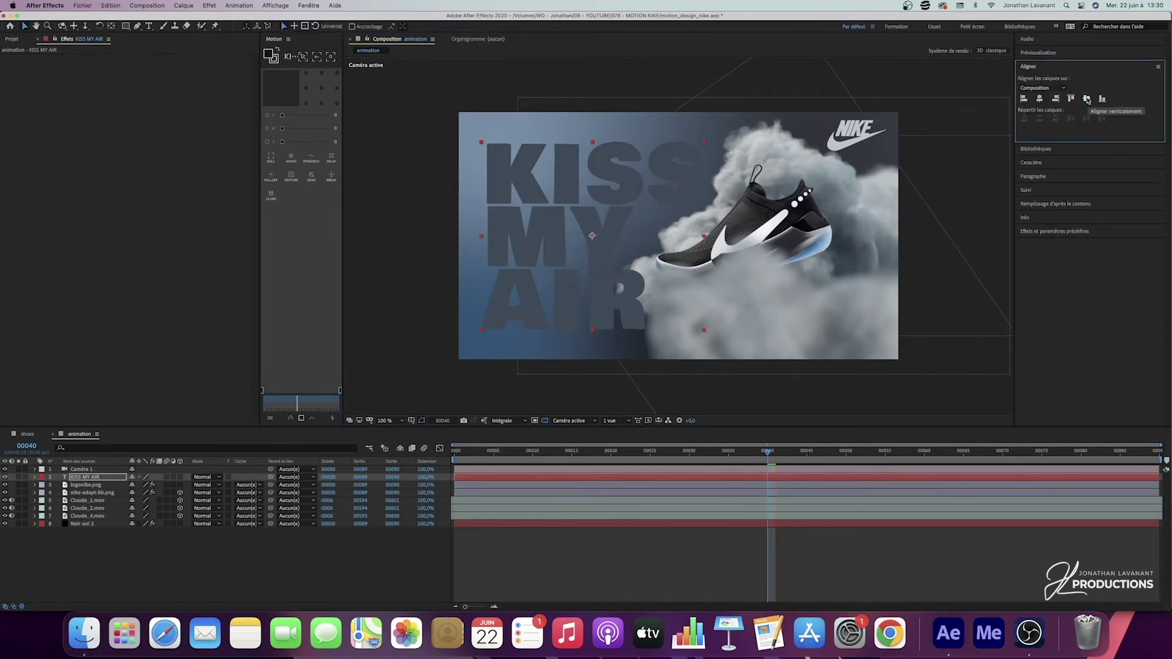
left_click(1024, 99)
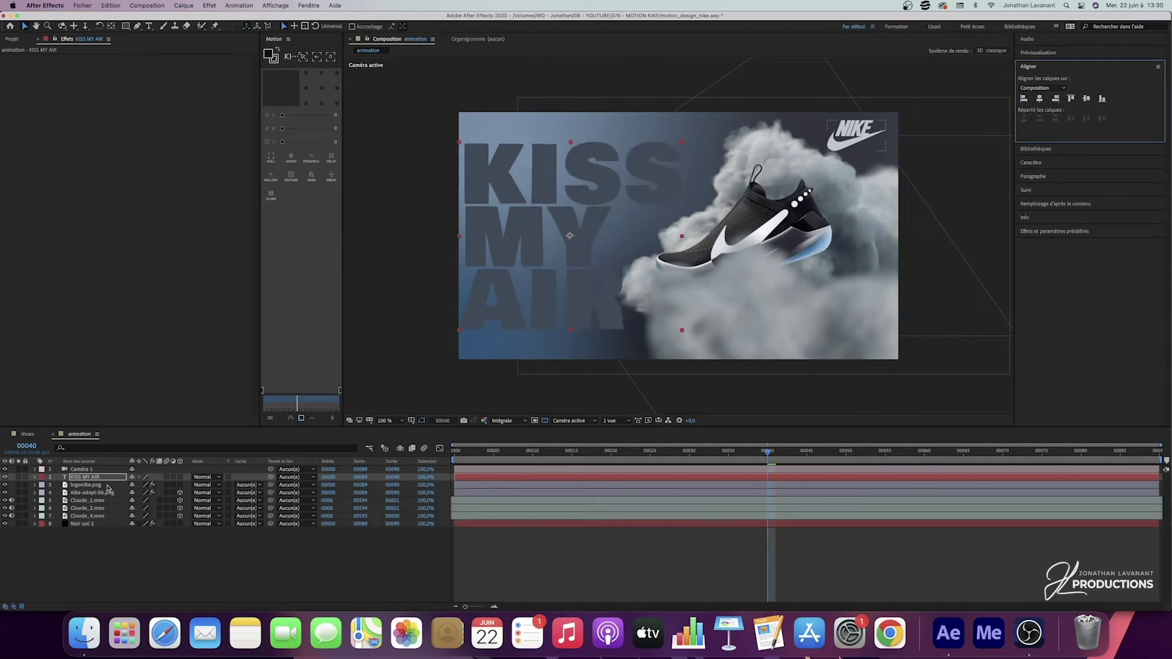
- Set the text layer's blending mode to Lumière douce and its opacity to 35%
left_click(207, 477)
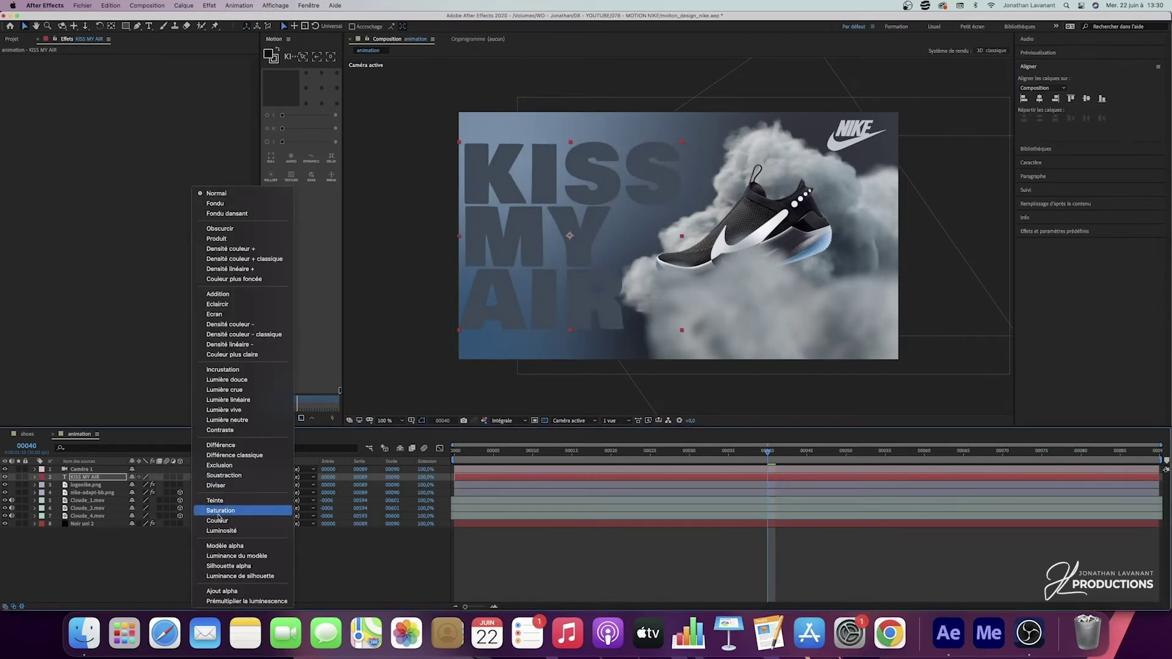
left_click(227, 380)
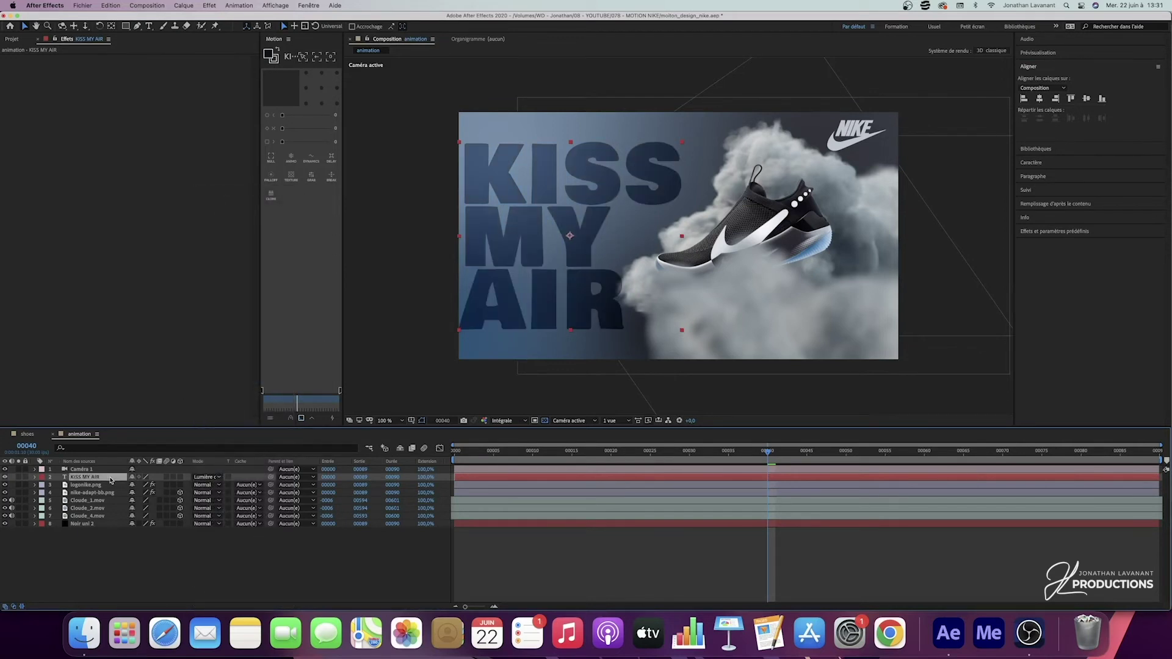
key("t")
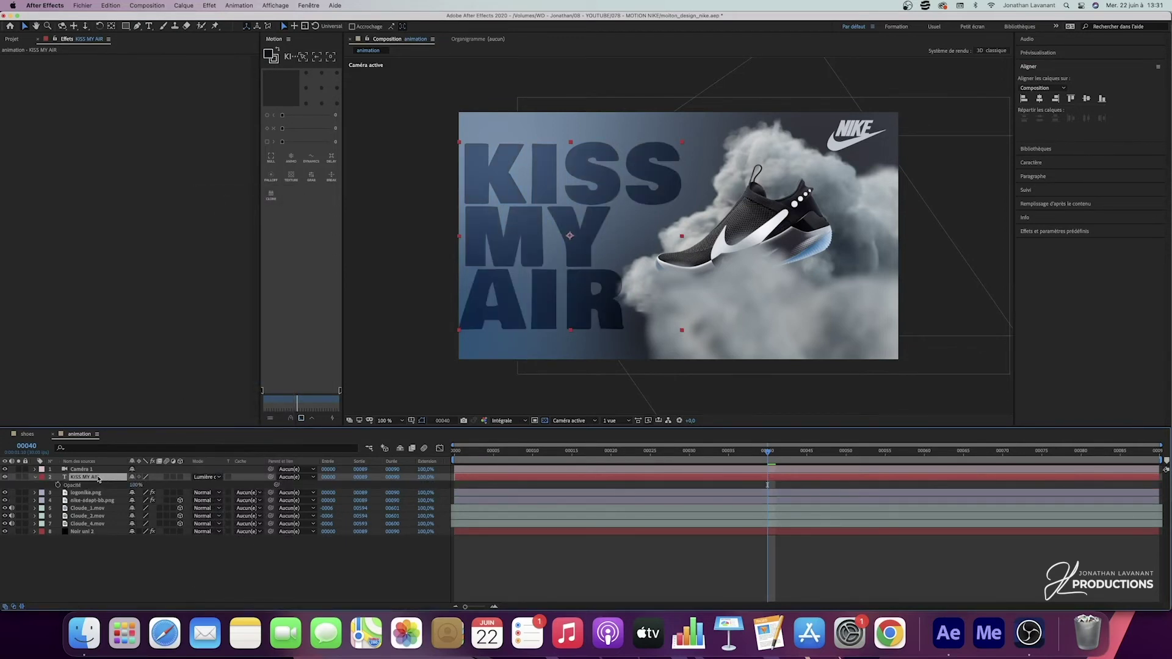
left_click(132, 486)
key("Return")
left_click(161, 577)
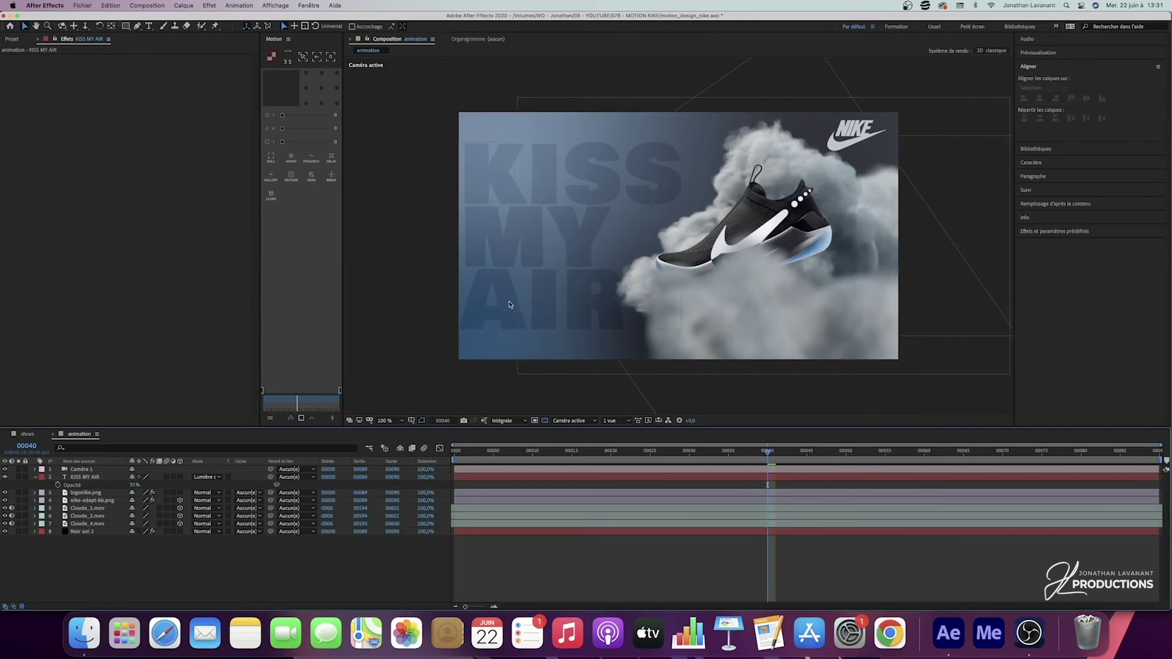
- Draw a rectangular mask across the middle of the text and feather its edges so the text fades above and below
left_click(91, 478)
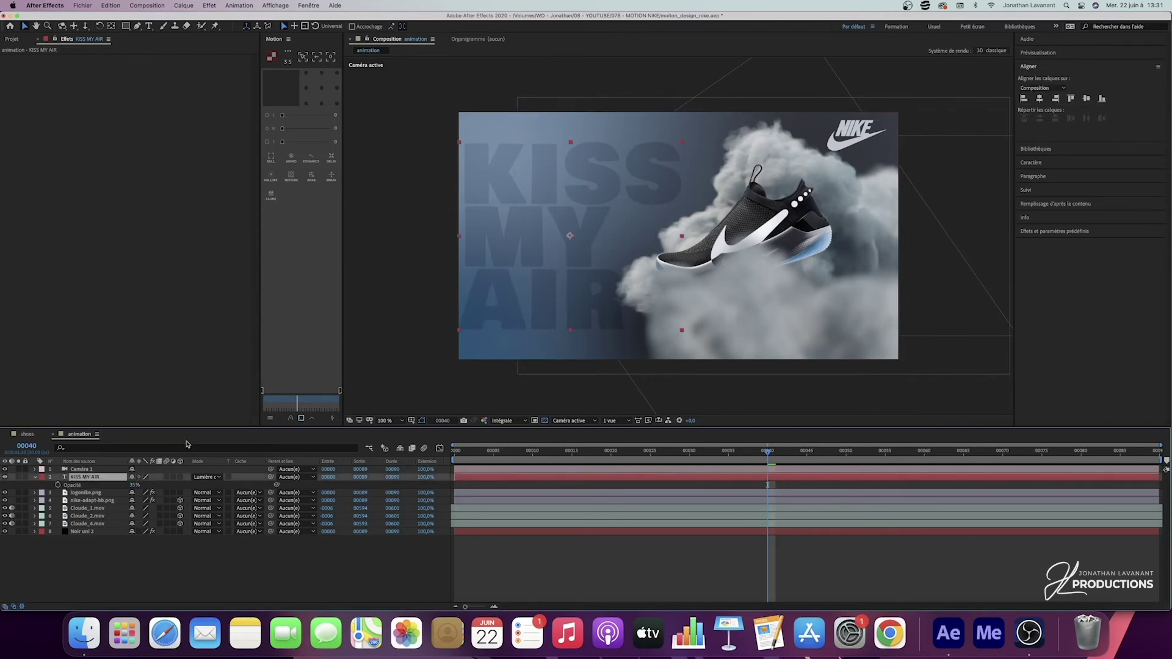
key("q")
left_click_drag(442, 169, 728, 307)
left_click(94, 479)
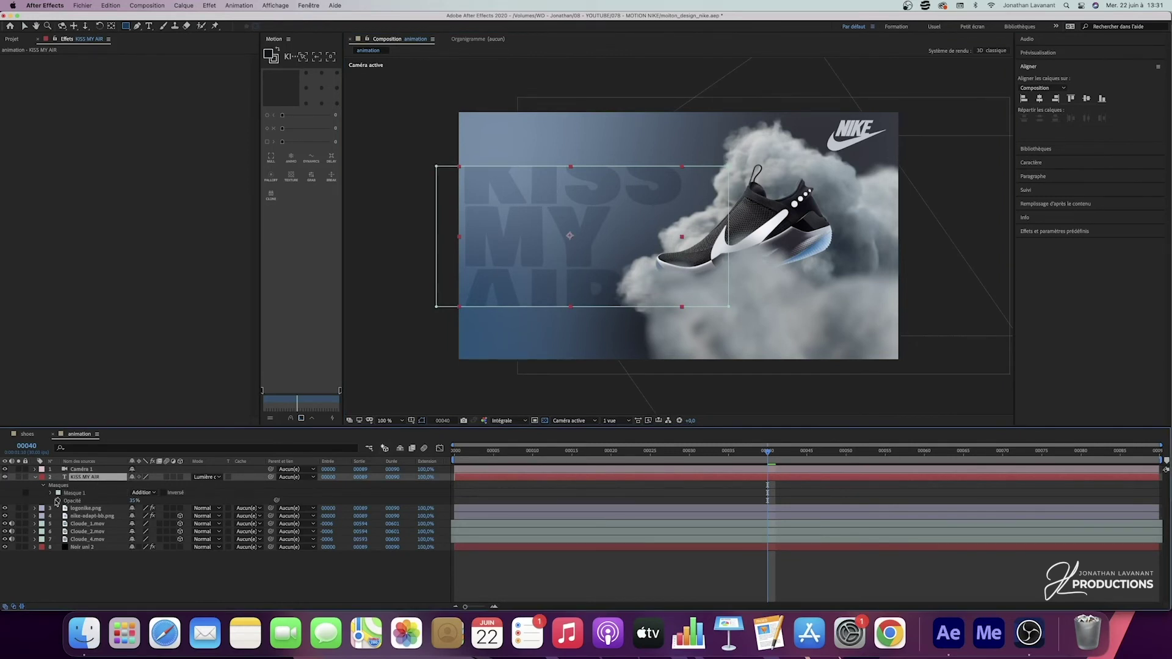
left_click(50, 494)
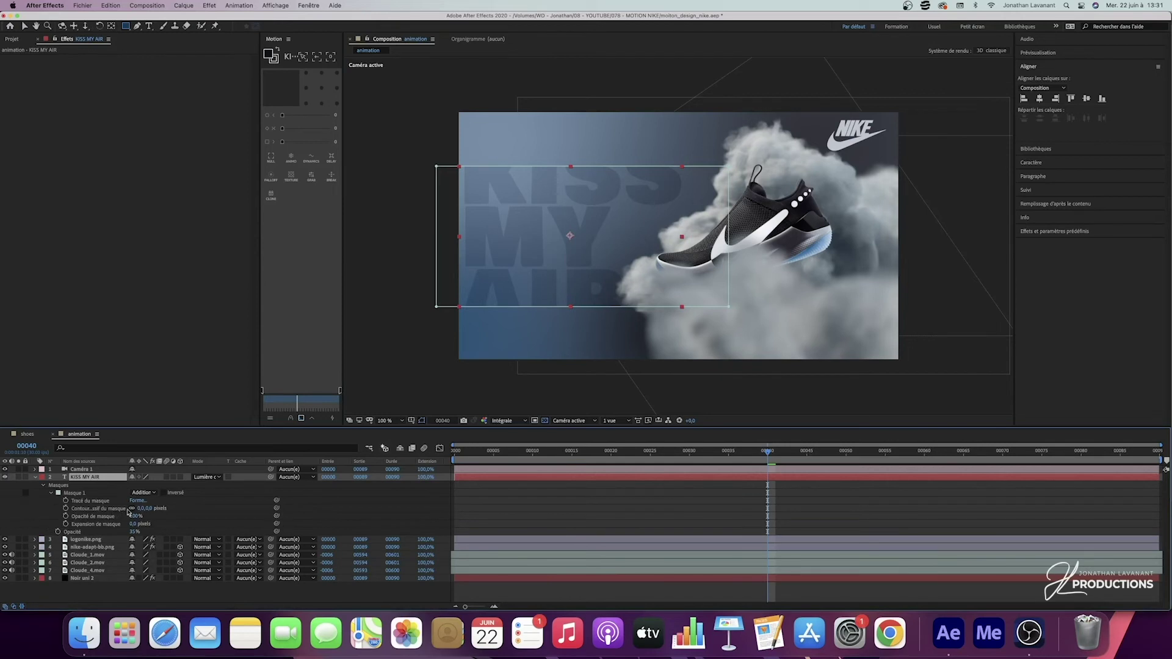
left_click_drag(150, 510, 261, 507)
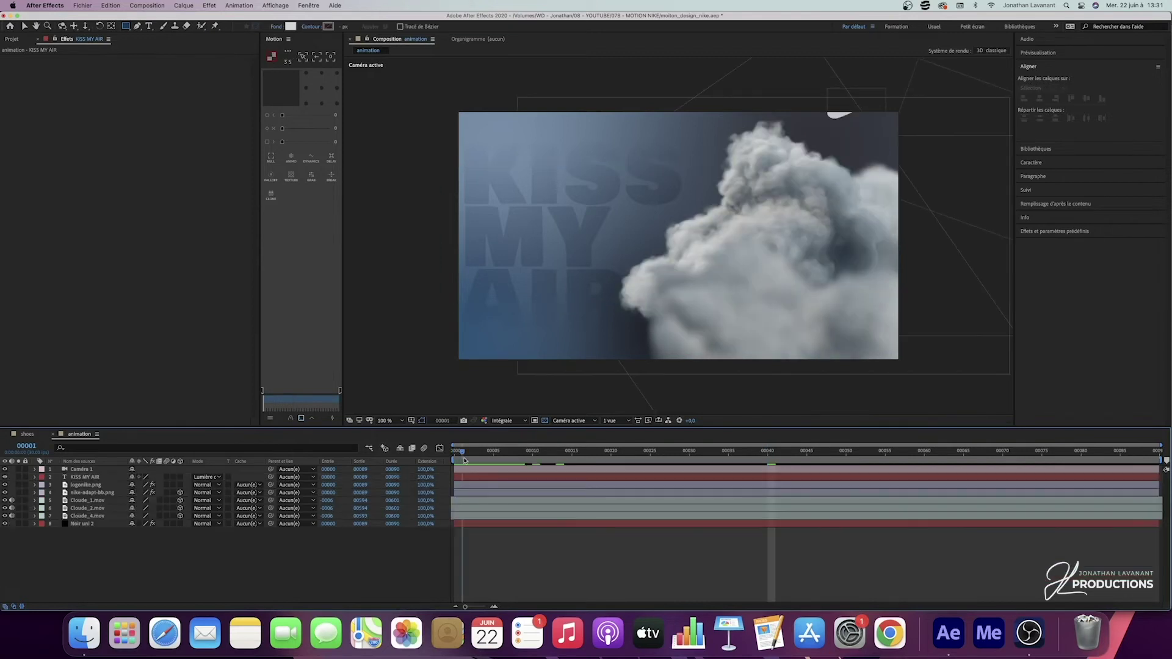
- Find the Ombre portée effect by searching for "ombre" and apply it to the KISS MY AIR text layer
left_click(90, 478)
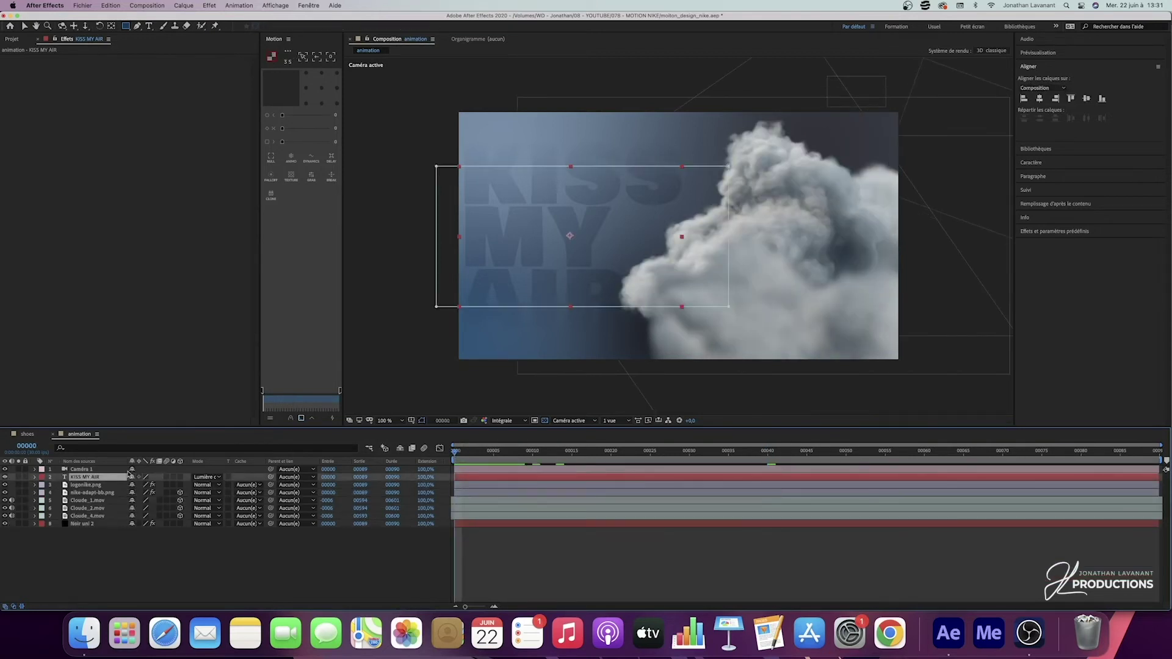
left_click(1068, 230)
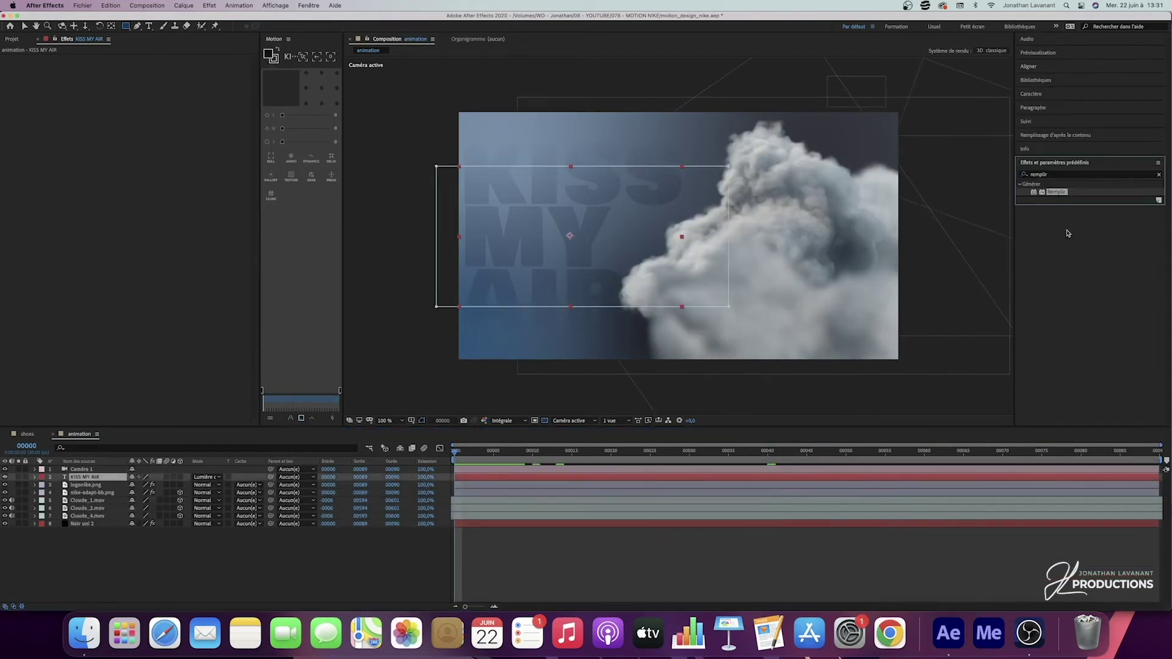
left_click(1067, 174)
key("BackSpace")
key("BackSpace")
key("BackSpace")
key("BackSpace")
key("BackSpace")
key("BackSpace")
key("BackSpace")
type("omnbr")
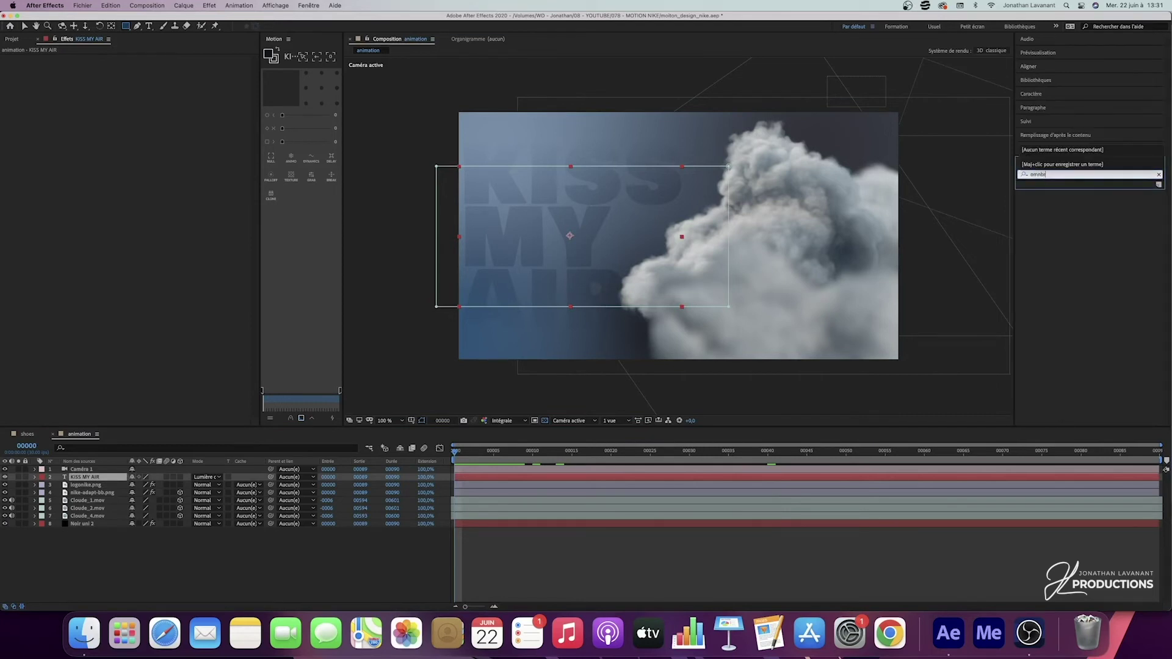
key("BackSpace")
key("BackSpace")
key("BackSpace")
key("BackSpace")
type("ombre")
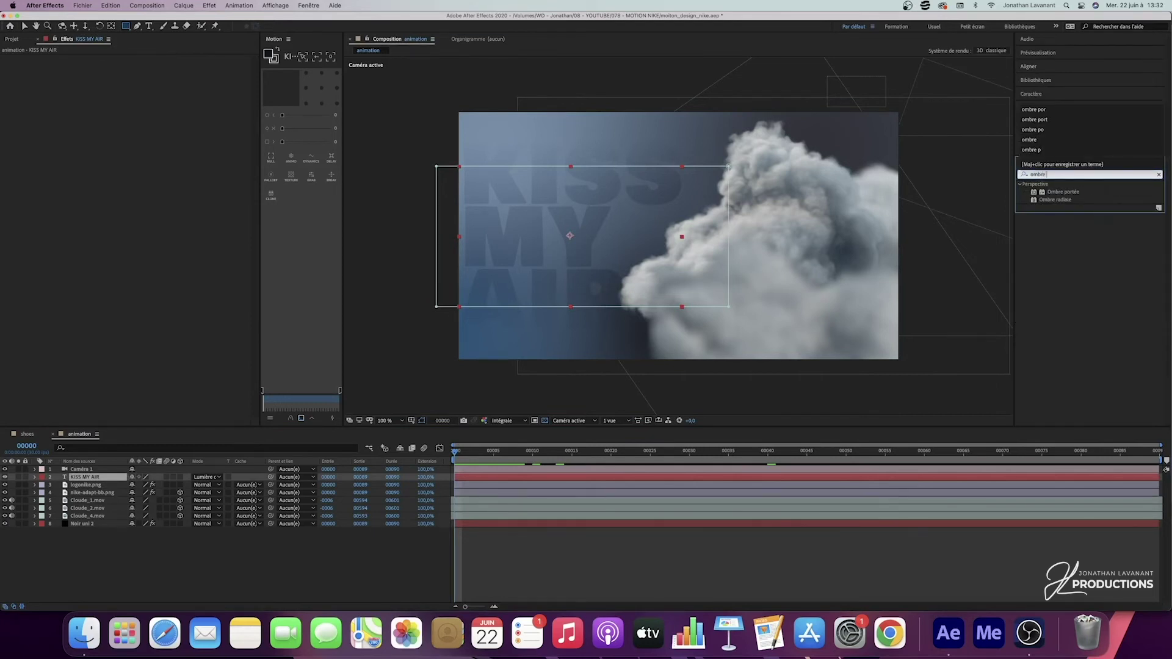
left_click_drag(1060, 197, 611, 238)
- Set the drop shadow's colour on the KISS MY AIR text to a light grey
left_click(141, 65)
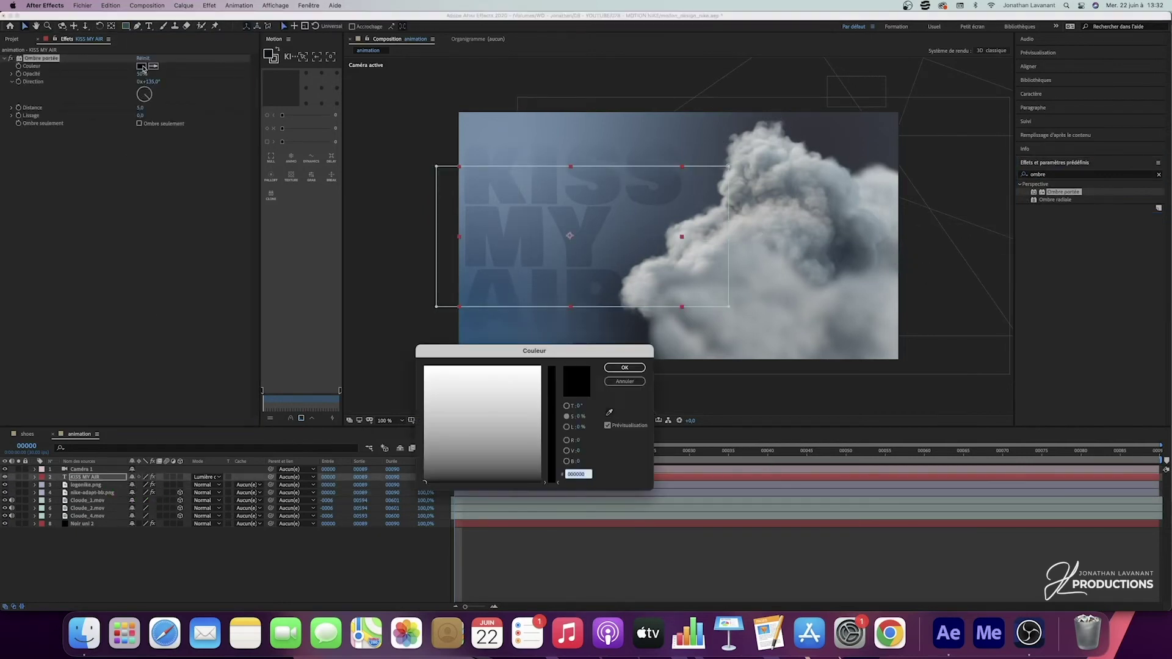
left_click_drag(437, 408, 418, 410)
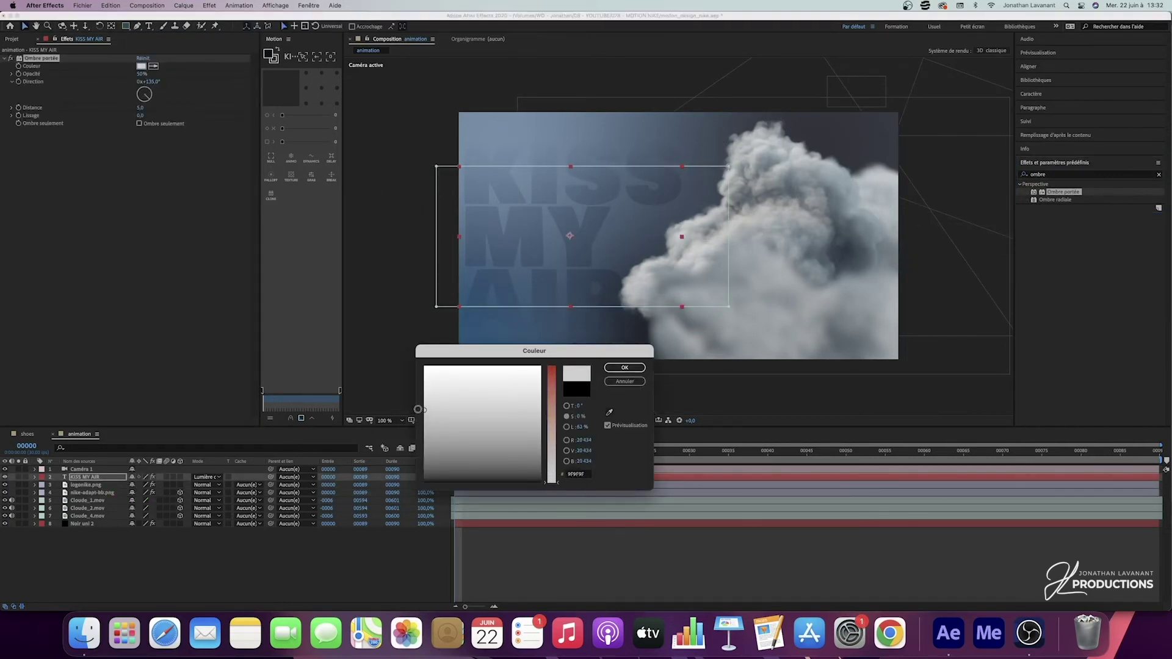
left_click(622, 369)
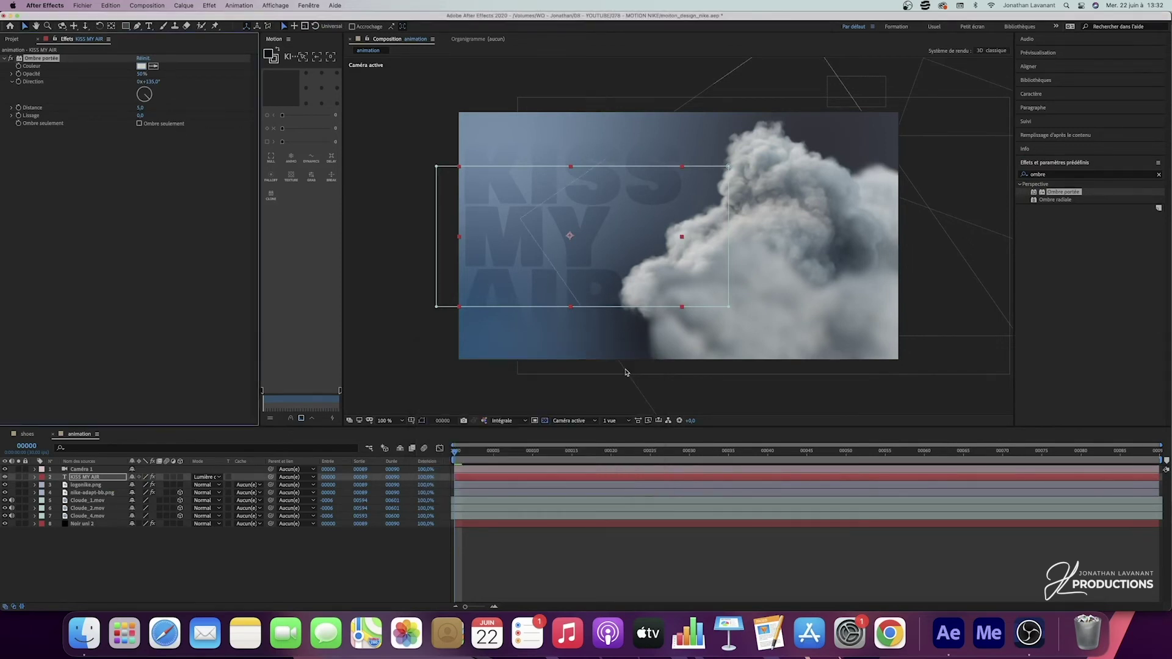
- Set the drop shadow's Distance to 10 and its Lissage to 15
left_click(141, 108)
type("10")
key("Return")
left_click(141, 115)
type("15")
key("Return")
- Create a new text layer with NEW on the first line and ADAPT NN BB BLAC on the second
key("super+t")
left_click(238, 554)
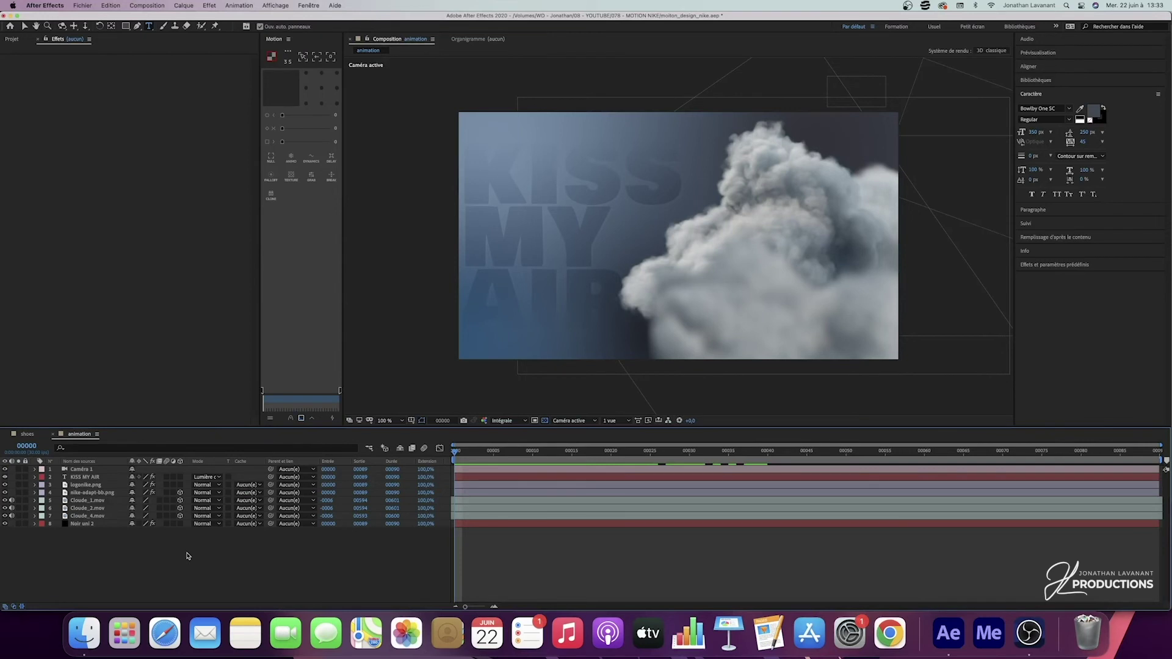
right_click(180, 556)
mouse_move(256, 500)
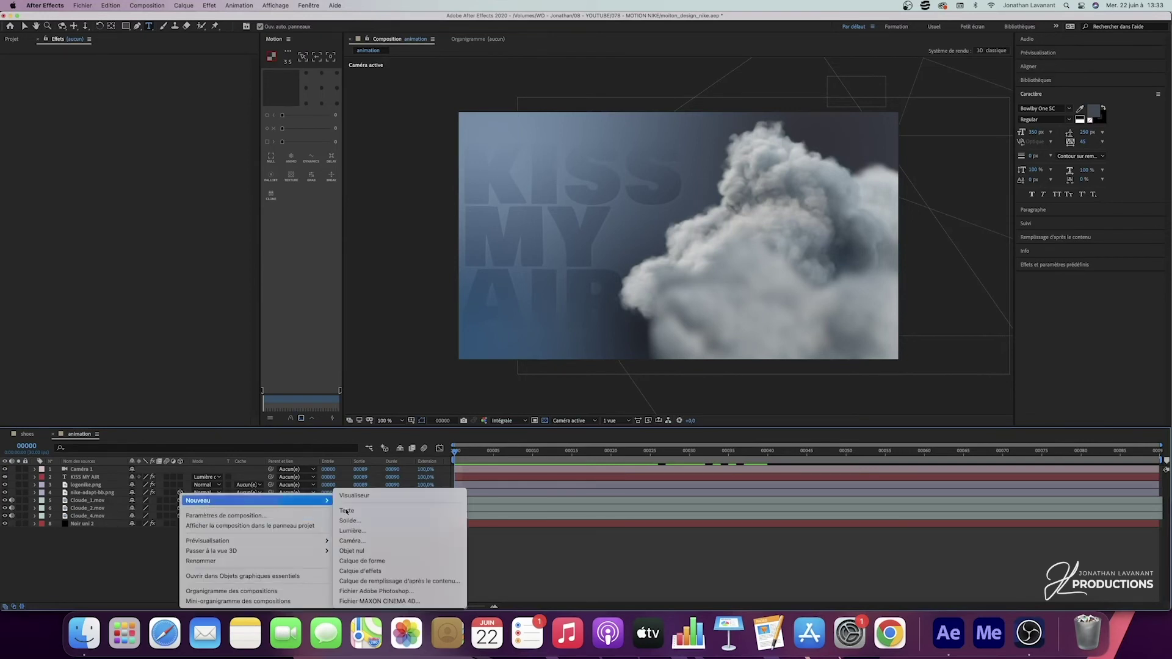
left_click(362, 511)
type("NEW")
key("Return")
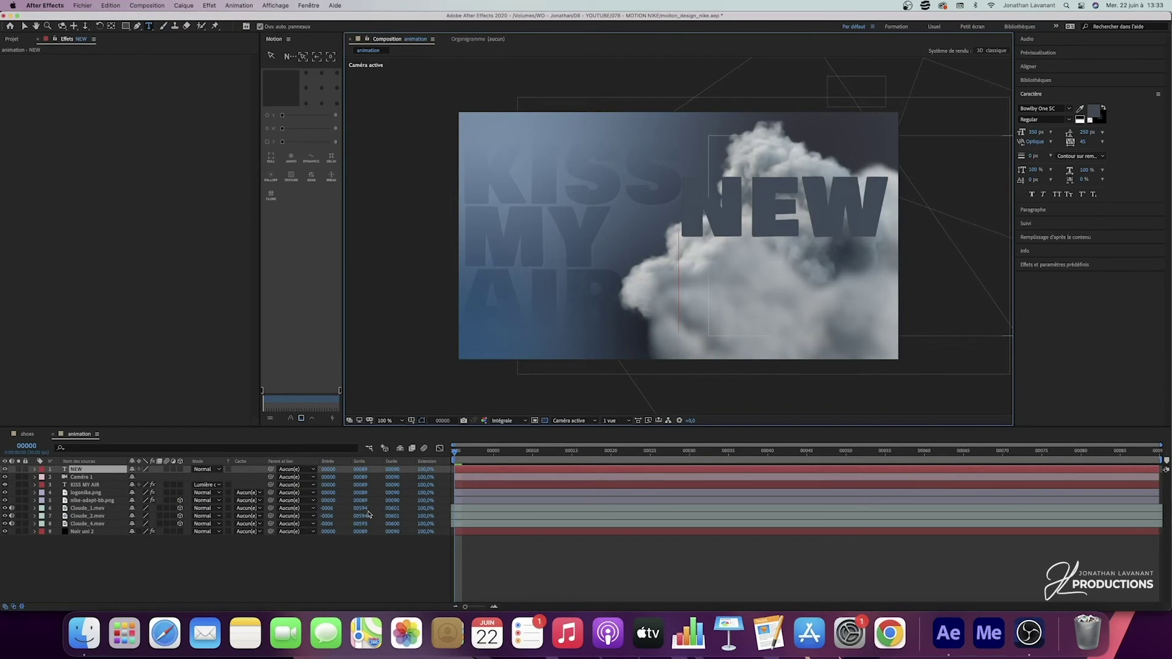
type("ADAPT")
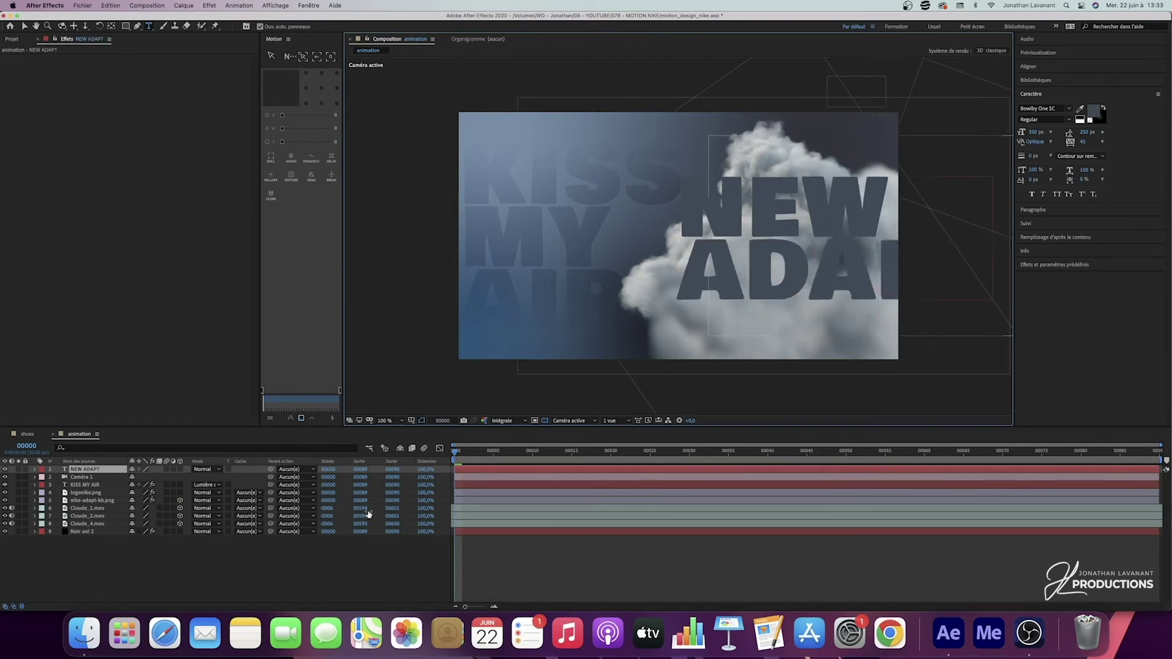
type(" NN B")
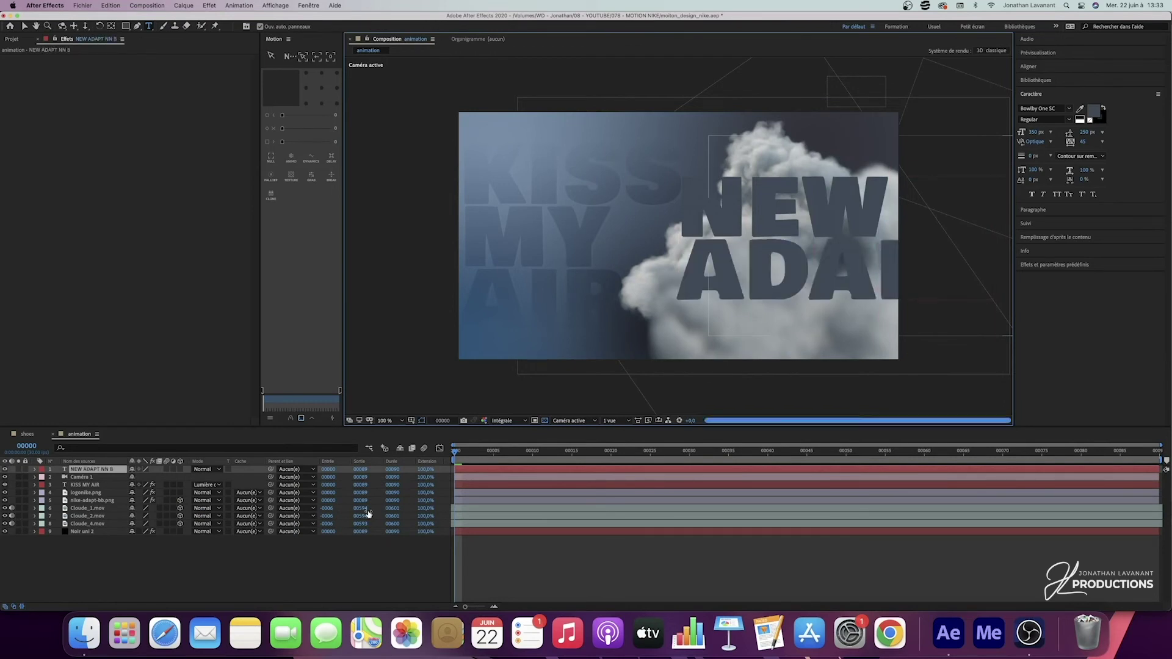
type("B BLAC")
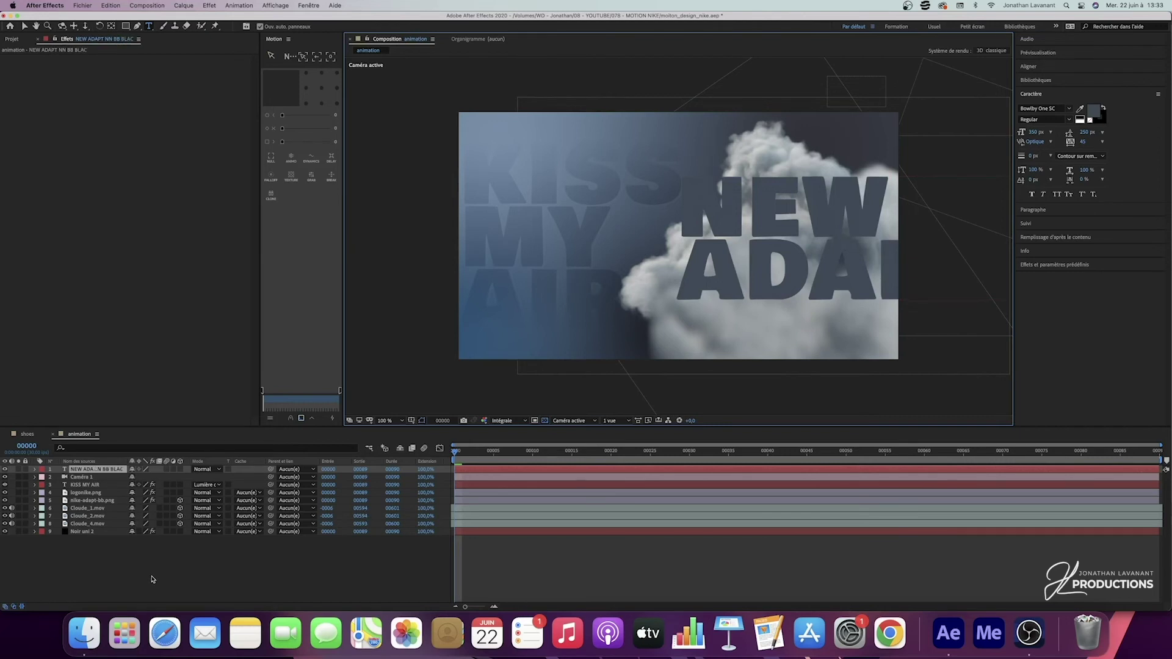
- Set the new text's size to 70 px and its leading to 75 px, and correct the second line to ADAPT BB BLACK
double_click(104, 474)
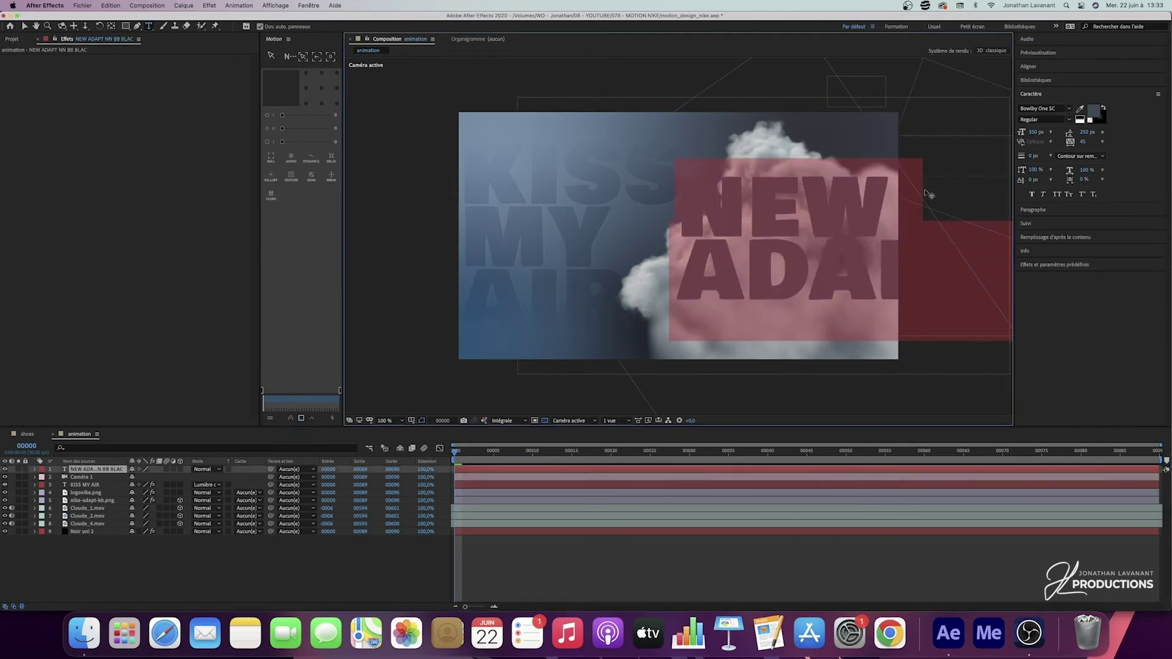
left_click(1034, 131)
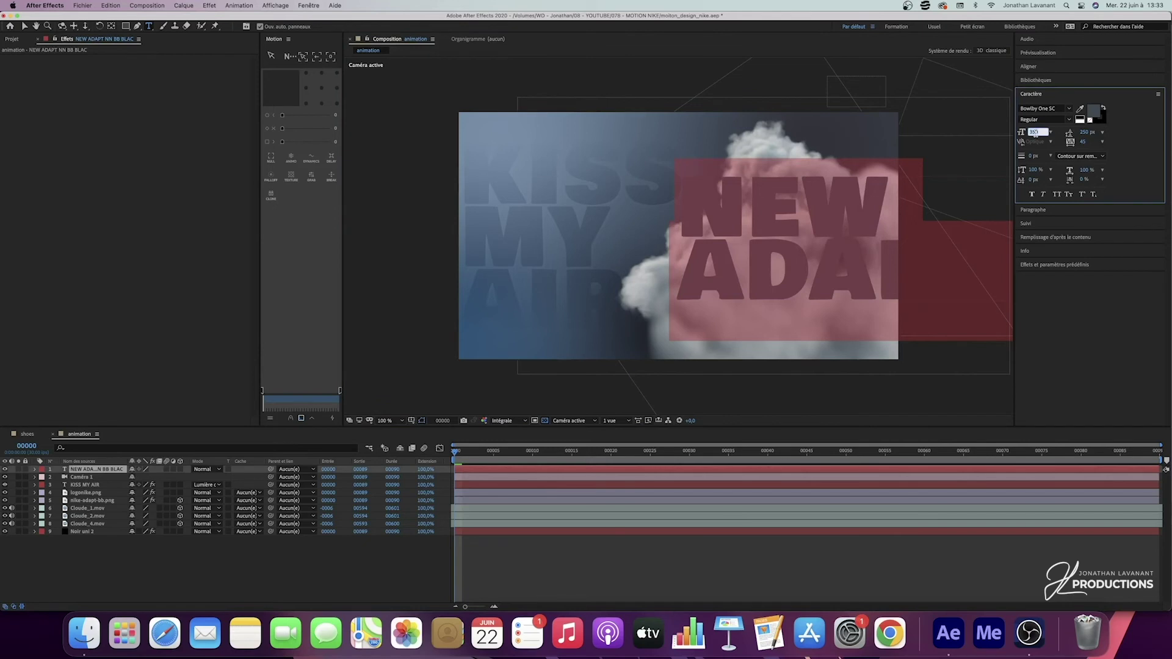
type("70")
key("Return")
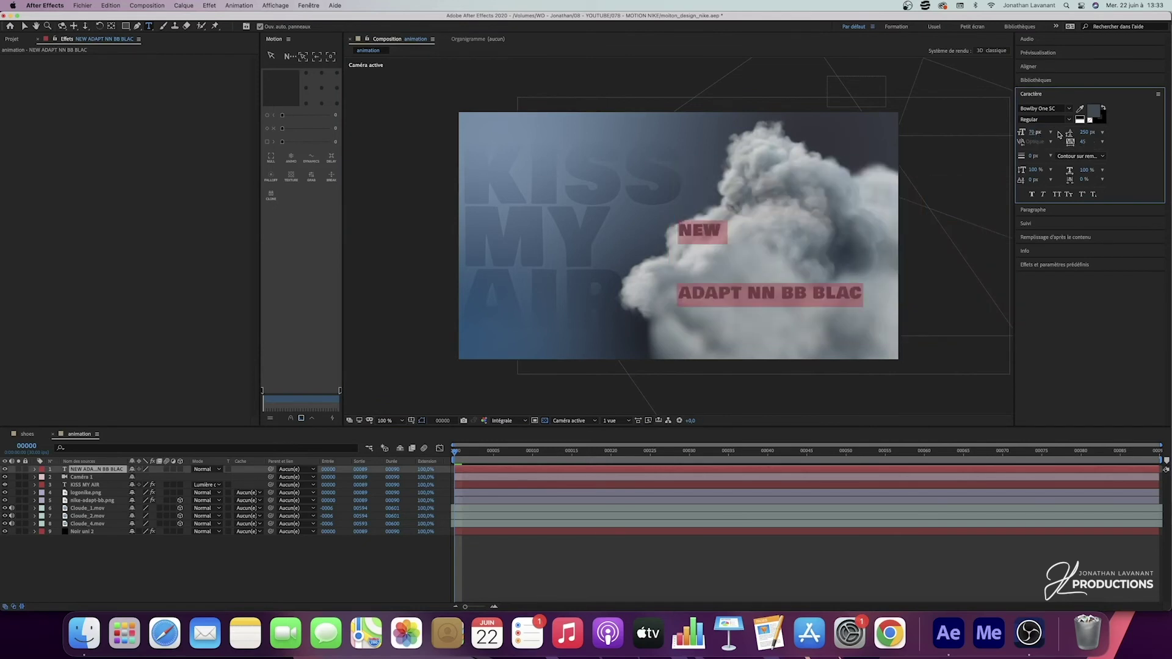
left_click_drag(1084, 131, 1009, 140)
left_click(100, 470)
- Change the font of the whole NEW ADAPT BB BLACK text to Bebas Neue and its size to 100 px
double_click(99, 470)
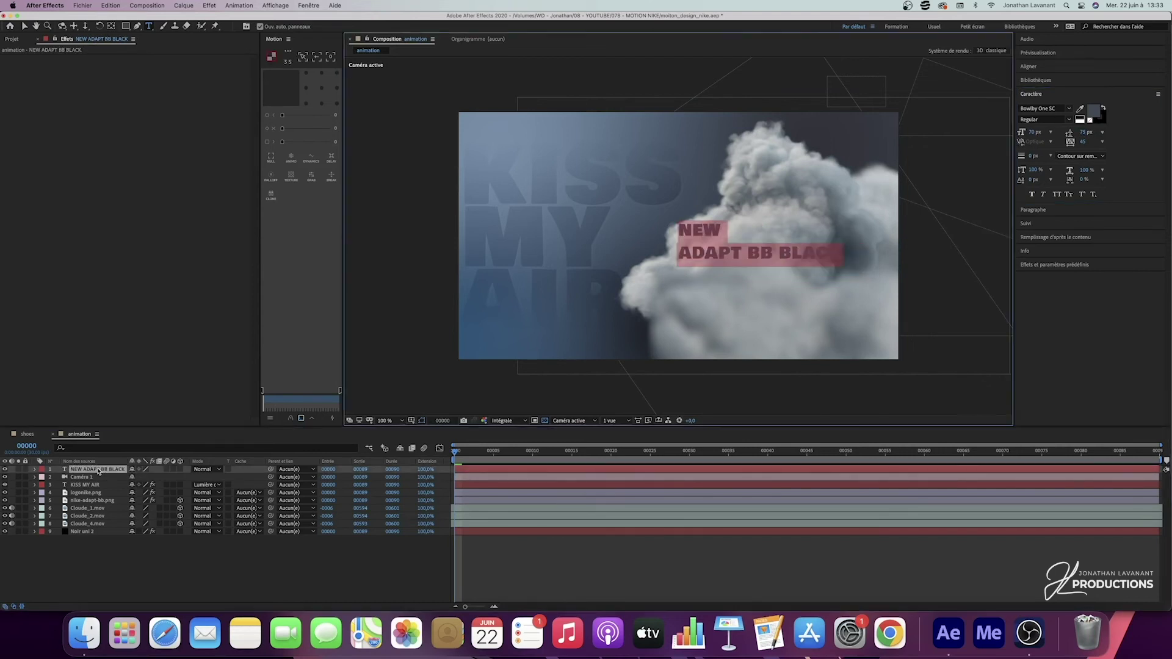
left_click(1041, 108)
scroll(1046, 166, "up", 10)
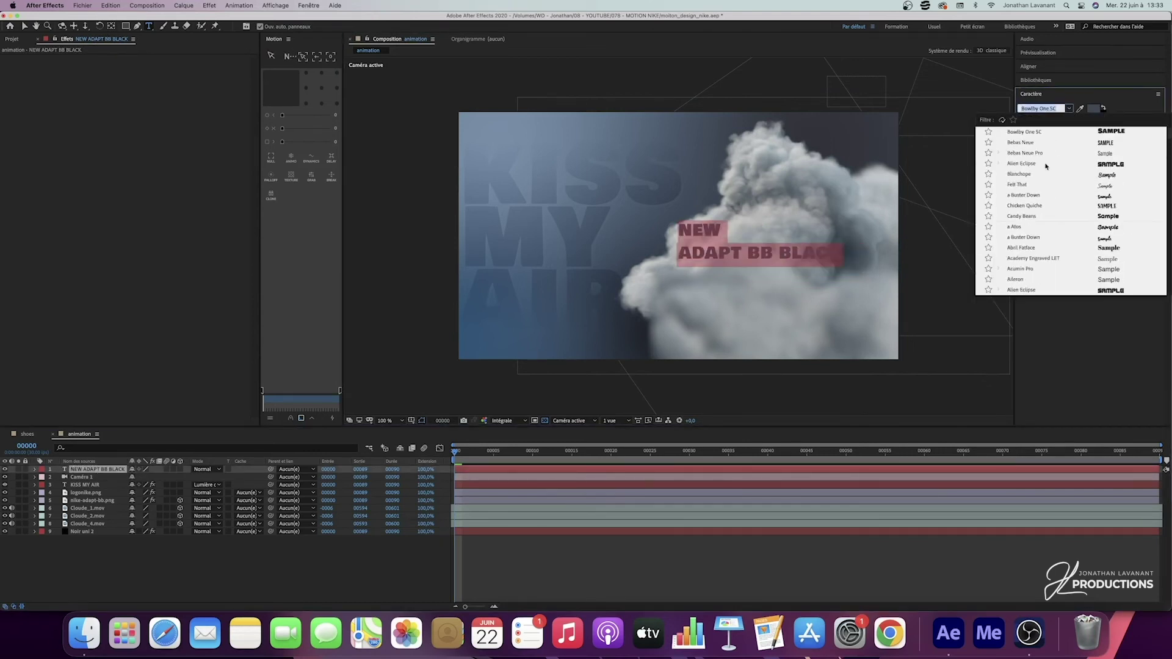
left_click(1029, 145)
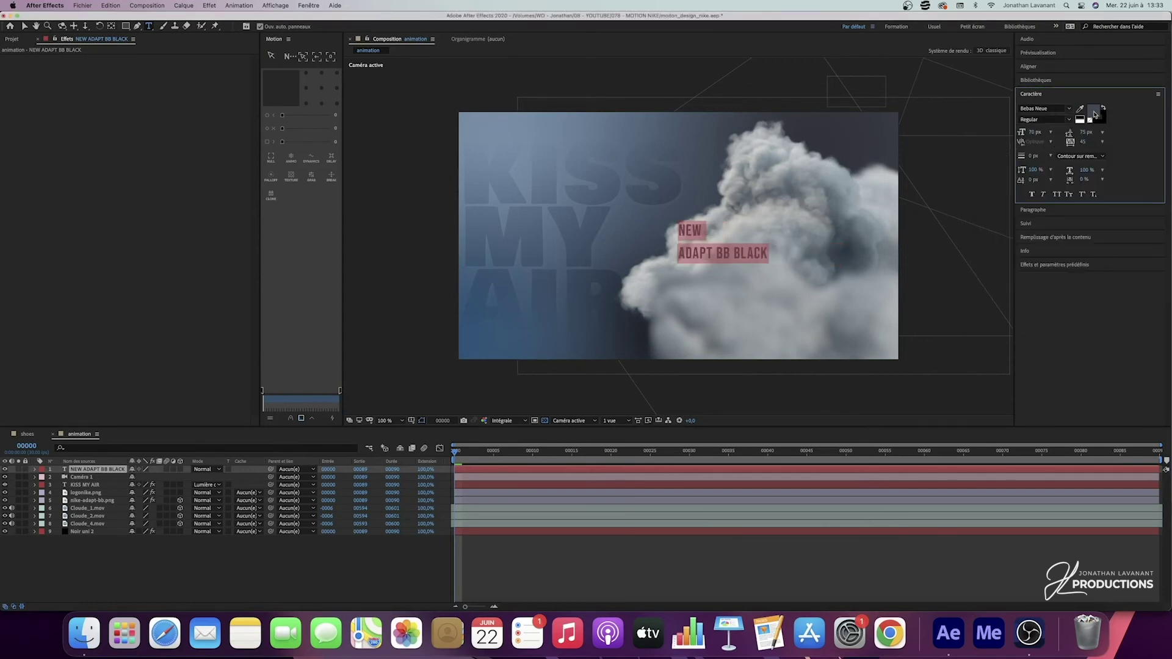
left_click(143, 476)
double_click(89, 474)
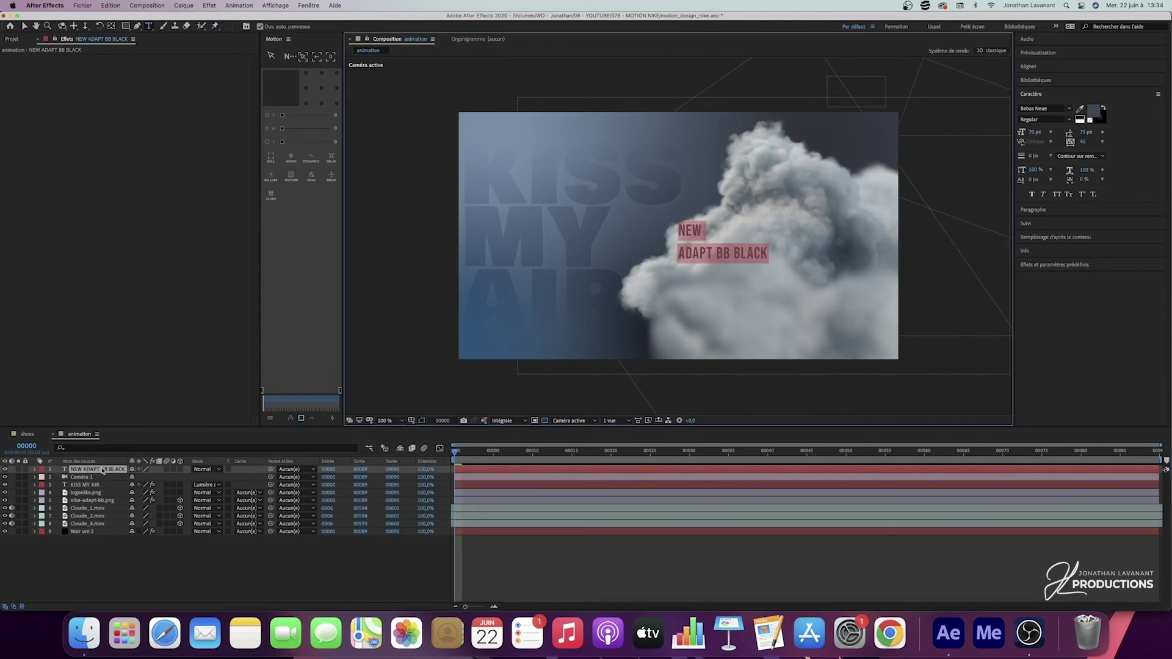
left_click(1034, 132)
type("100")
key("Return")
- Enlarge only the word NEW to 150 px
left_click(720, 230)
left_click_drag(720, 230, 680, 227)
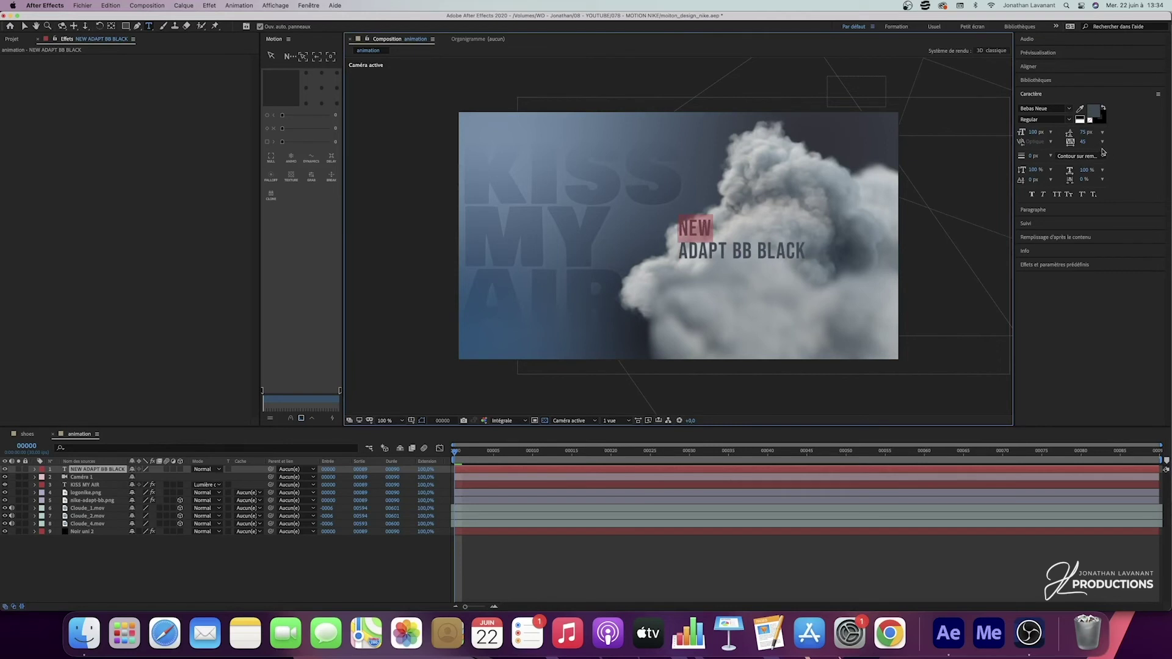
left_click(1036, 132)
type("150")
key("Return")
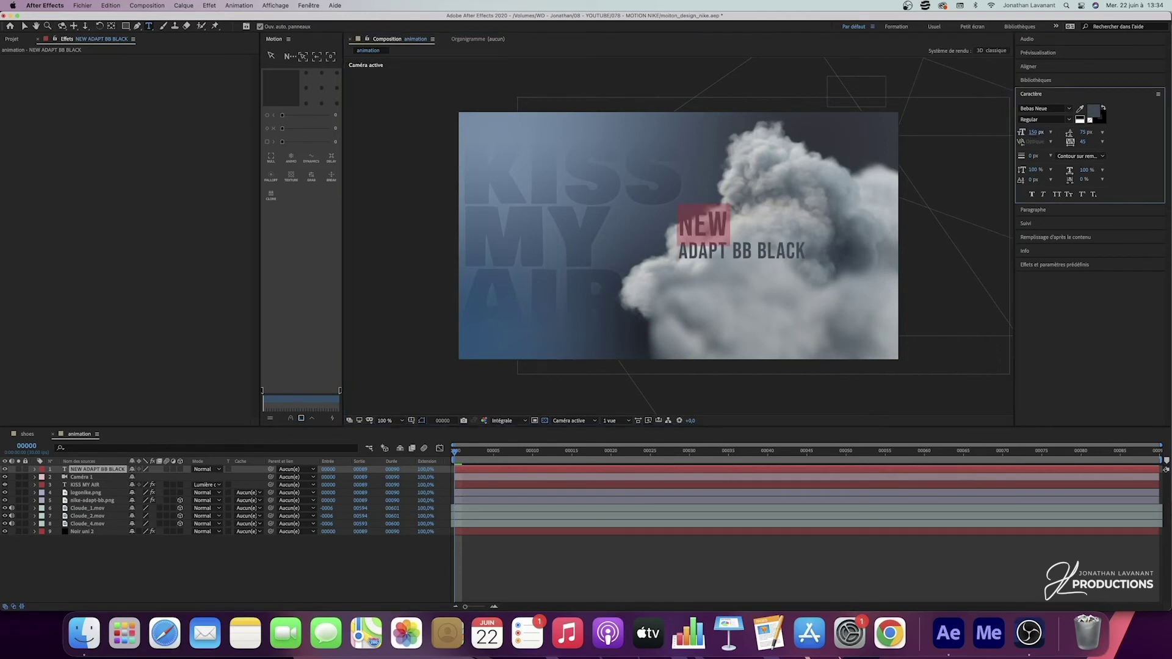
- Set the fill colour of both lines of the text to near-white E1E6EF
left_click_drag(799, 254, 662, 225)
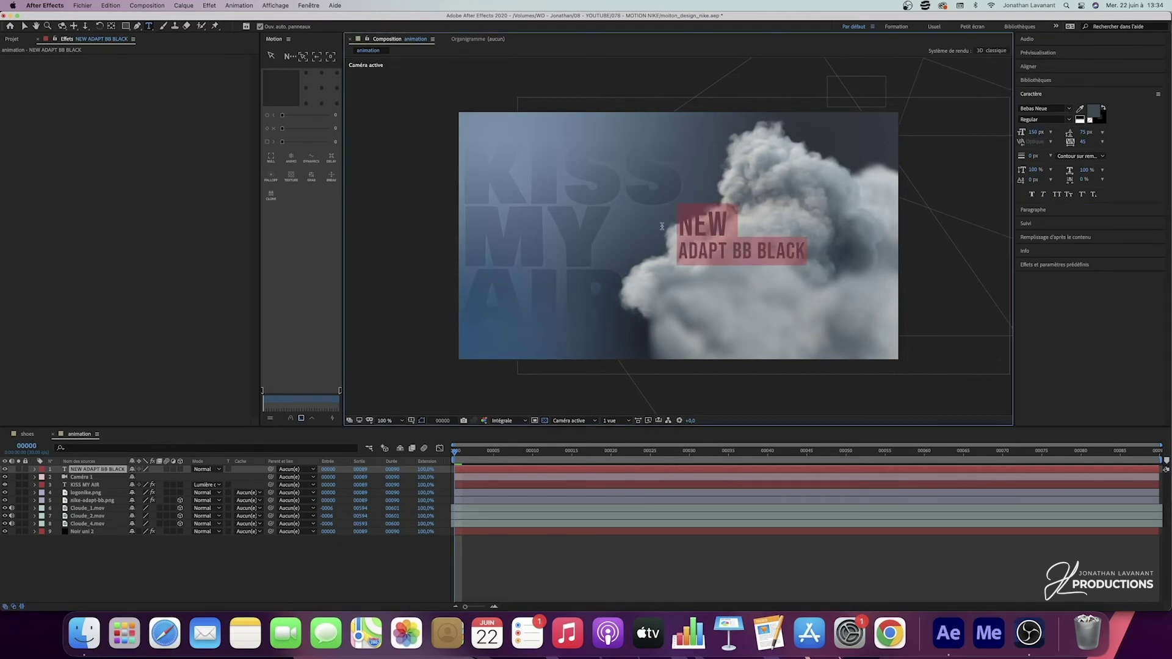
left_click(1092, 109)
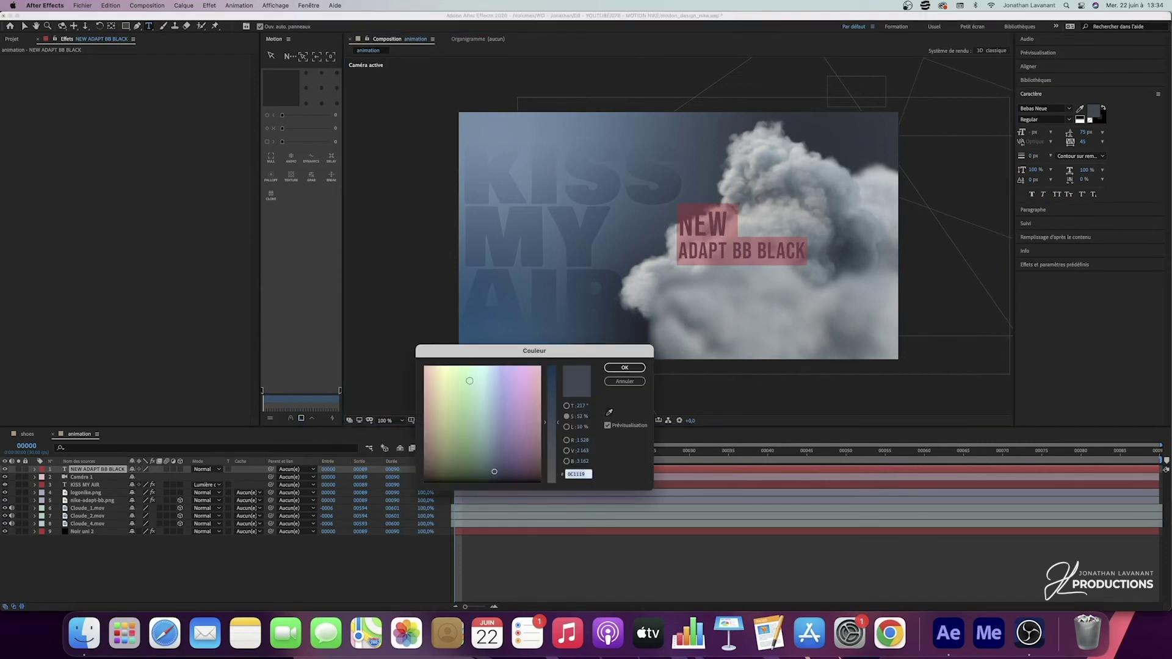
left_click(567, 406)
left_click(421, 372)
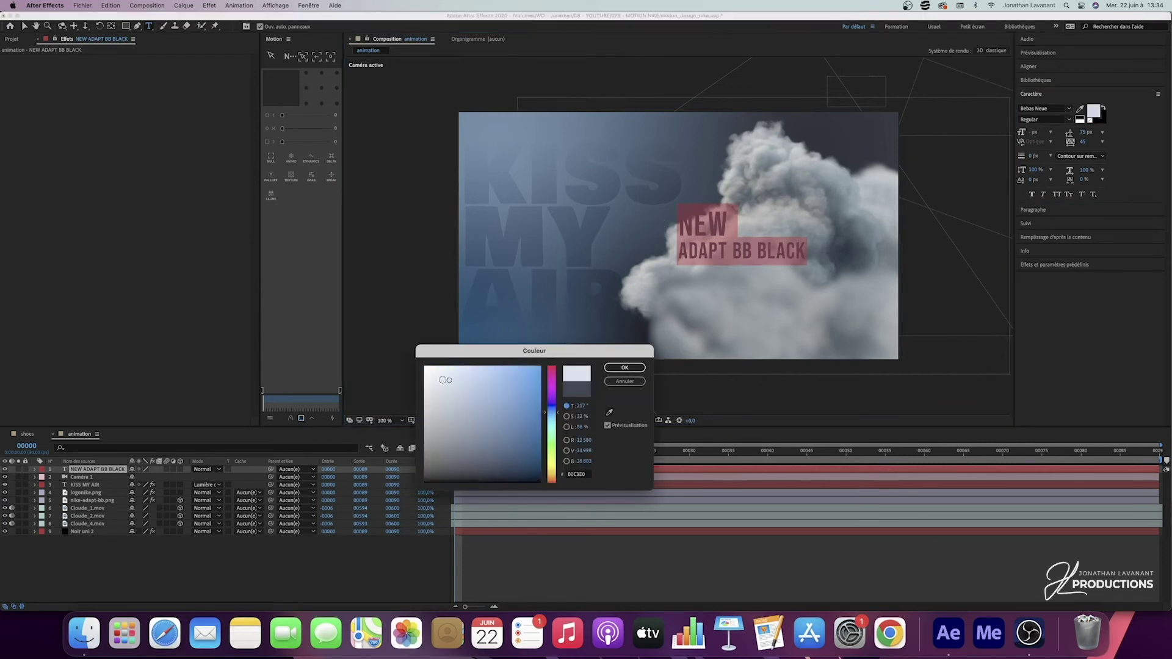
left_click_drag(421, 373, 431, 374)
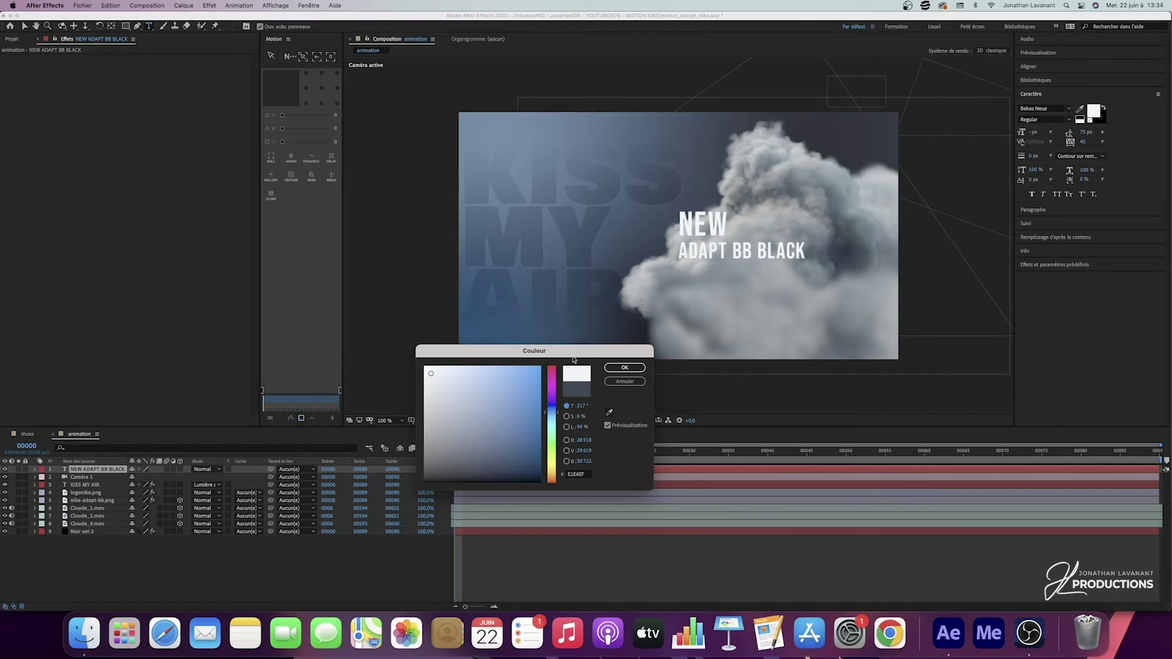
left_click(625, 367)
- Move the NEW ADAPT BB BLACK layer below Caméra 1 and centre its anchor point on the text
key("super+bracketleft")
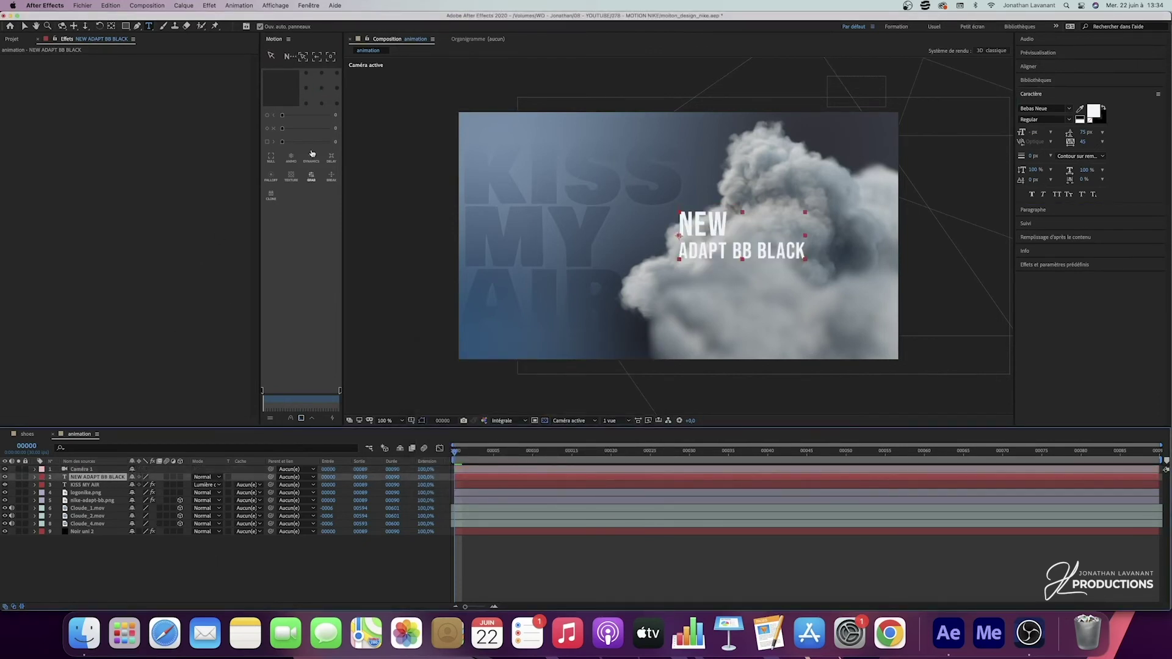
left_click(322, 87)
- Move the NEW ADAPT BB BLACK text over the KISS MY AIR lettering and centre it vertically in the composition
left_click(24, 25)
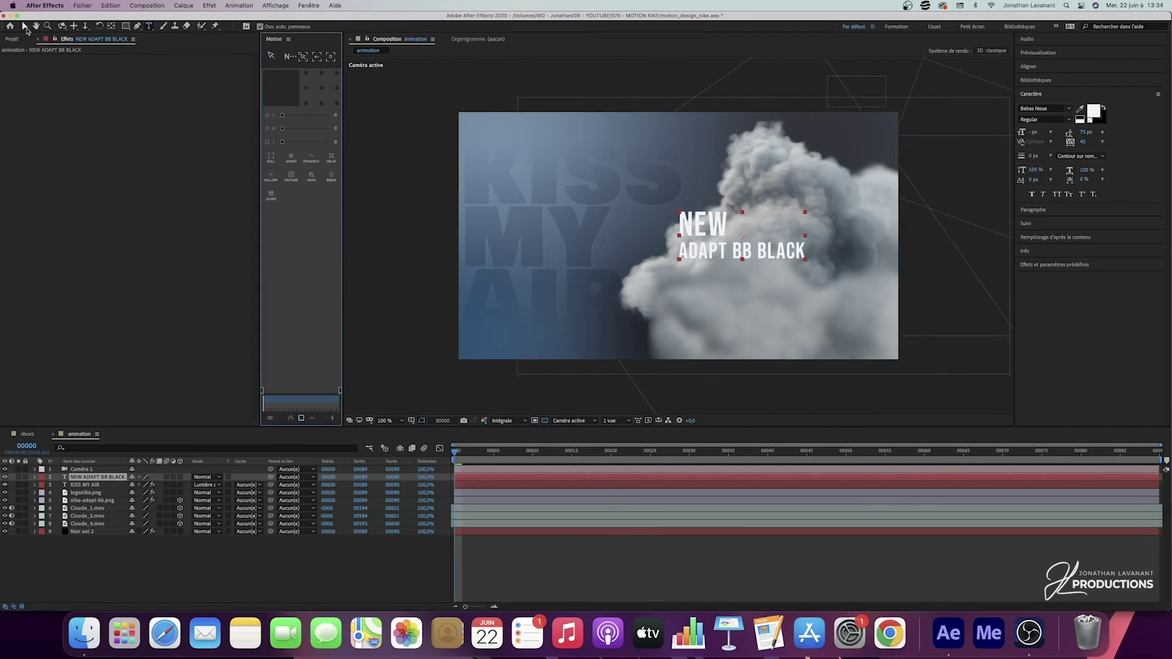
left_click_drag(706, 239, 513, 246)
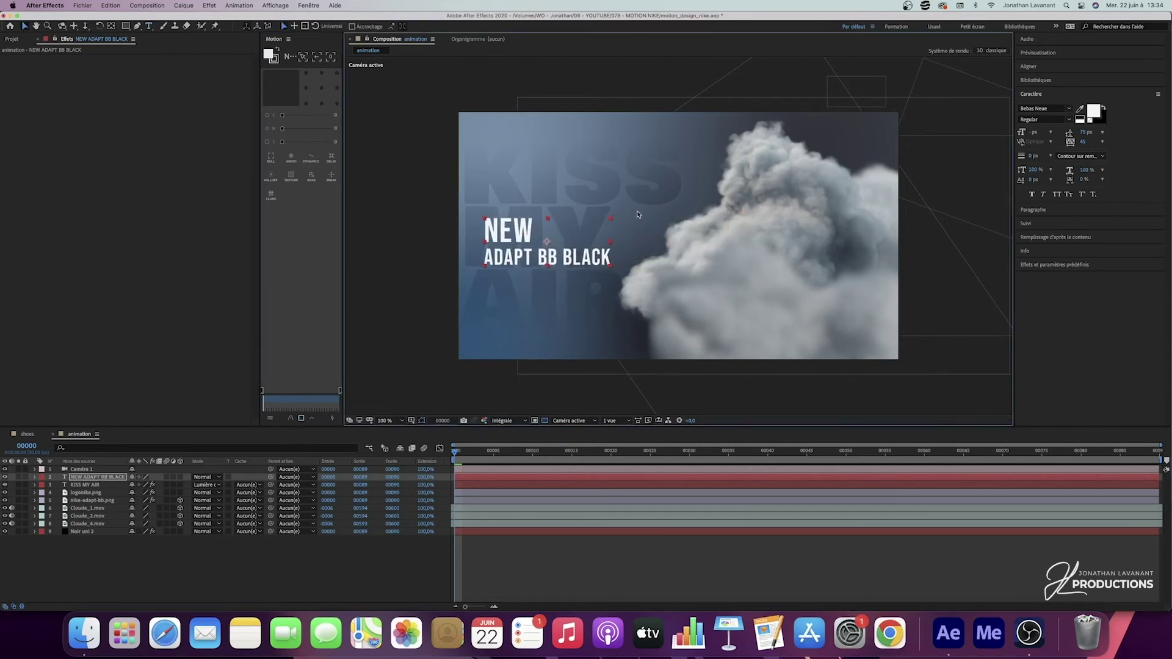
left_click(1041, 67)
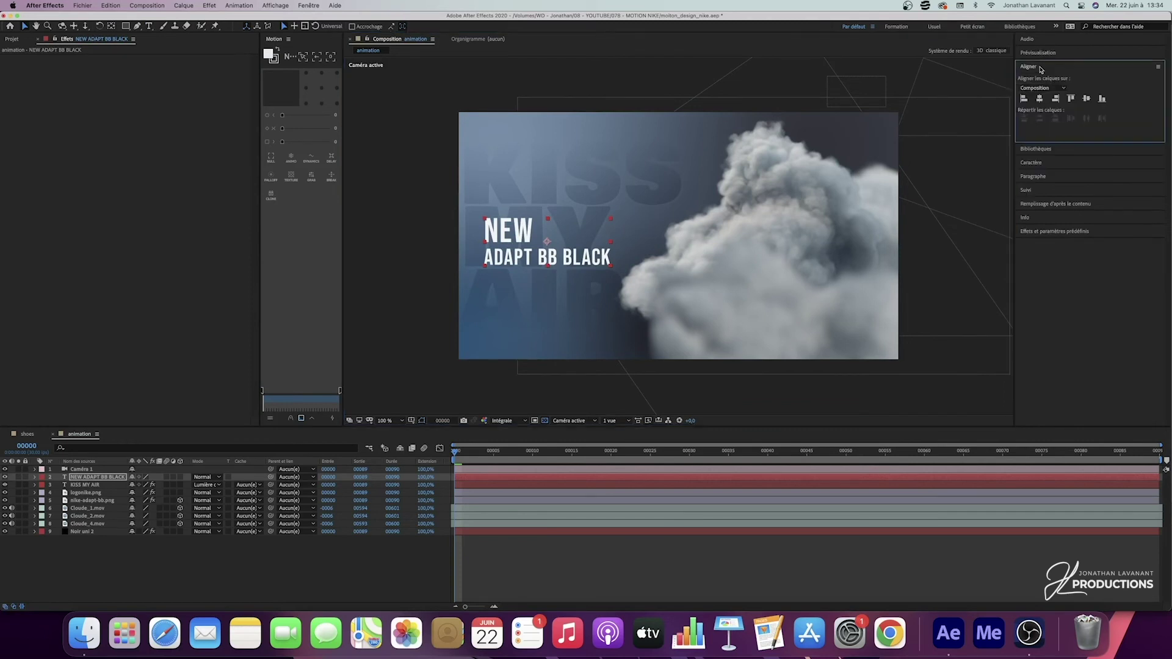
left_click(1086, 99)
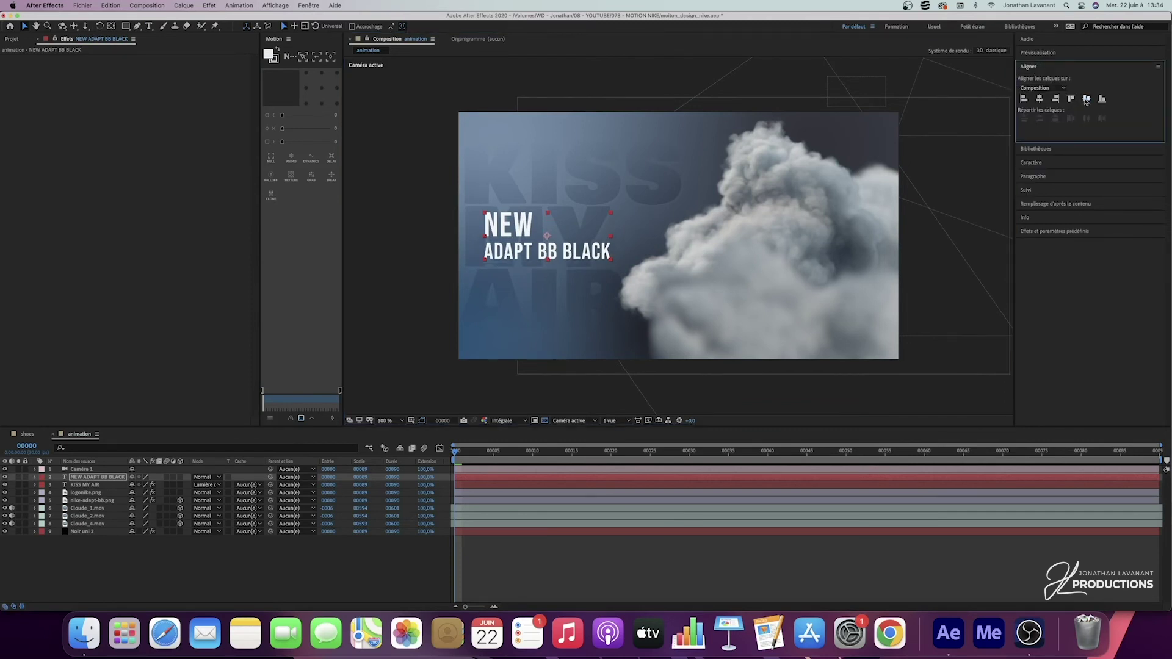
left_click(273, 555)
- Colour the word NEW cyan by sampling the glowing light on the shoe's sole at frame 5
double_click(518, 236)
left_click_drag(536, 226, 482, 227)
left_click_drag(672, 453, 872, 461)
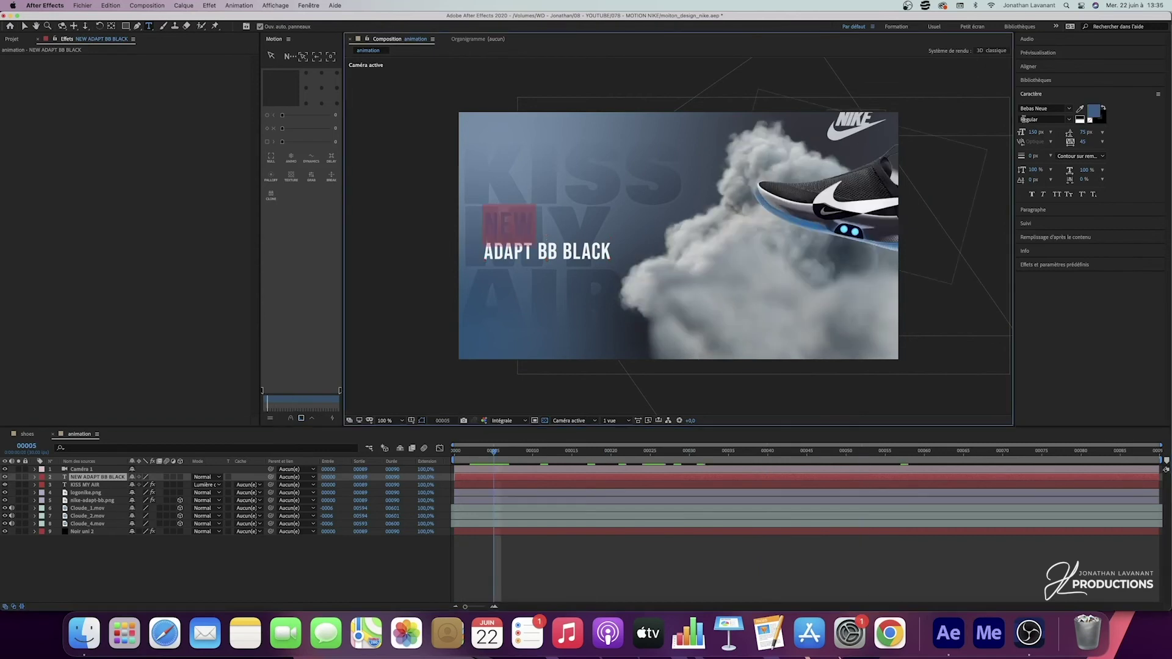
left_click(1093, 111)
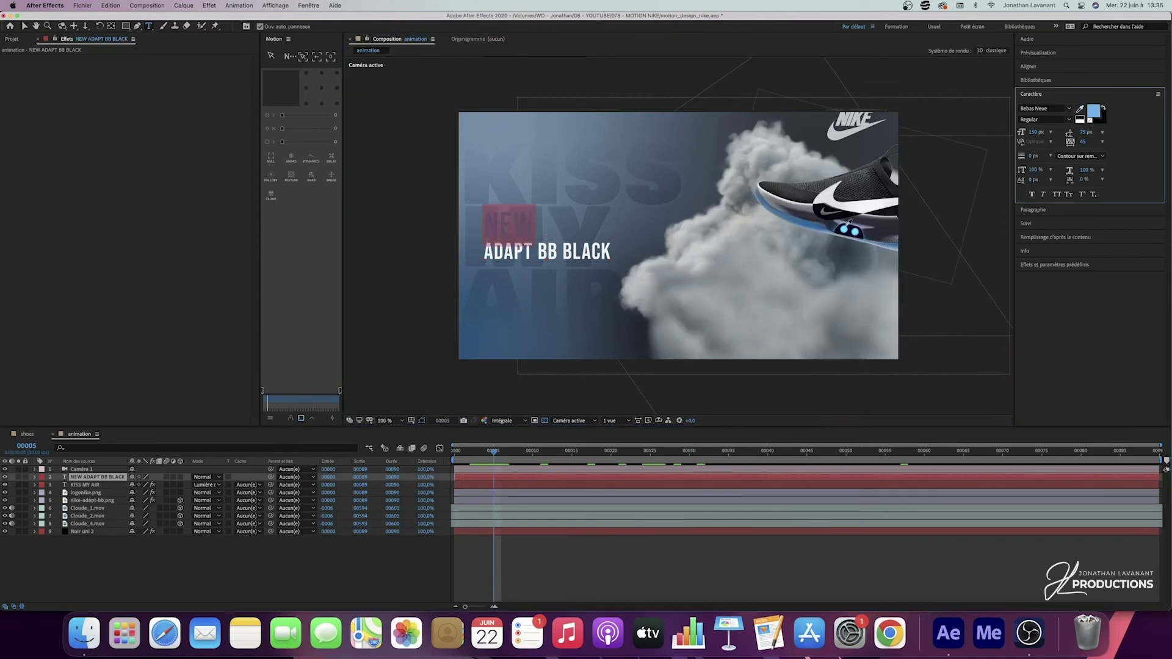
left_click(849, 229)
left_click(227, 551)
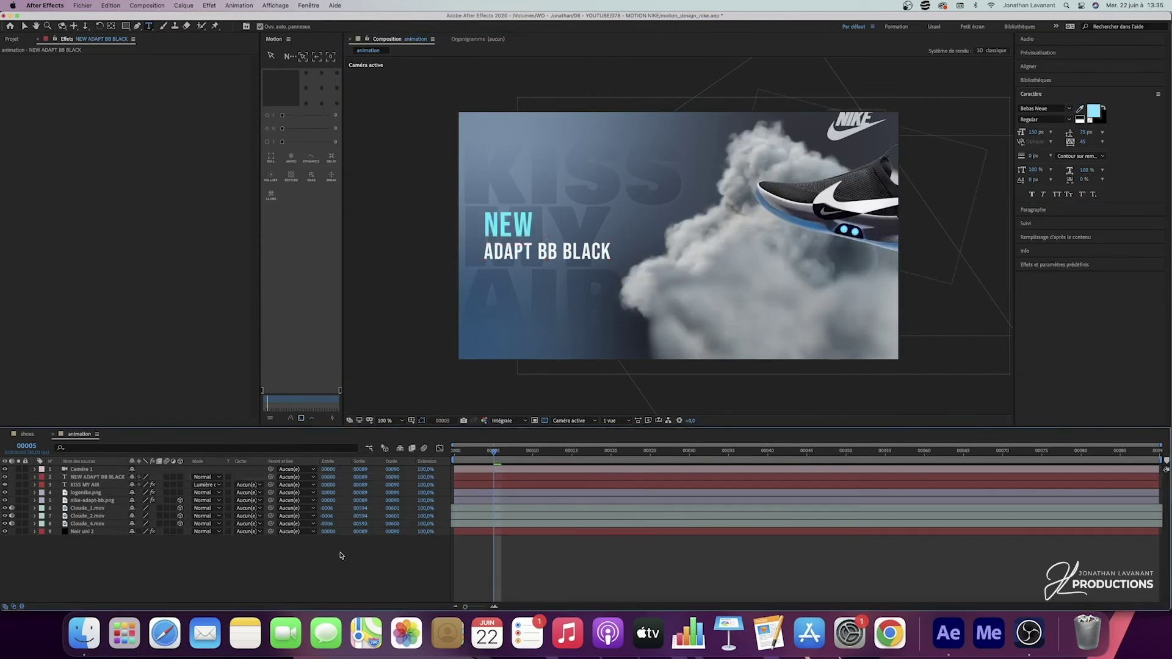
- Find Flou gaussien by searching for "flou gauss", apply it to the KISS MY AIR layer and set its blur to 10
left_click(1086, 267)
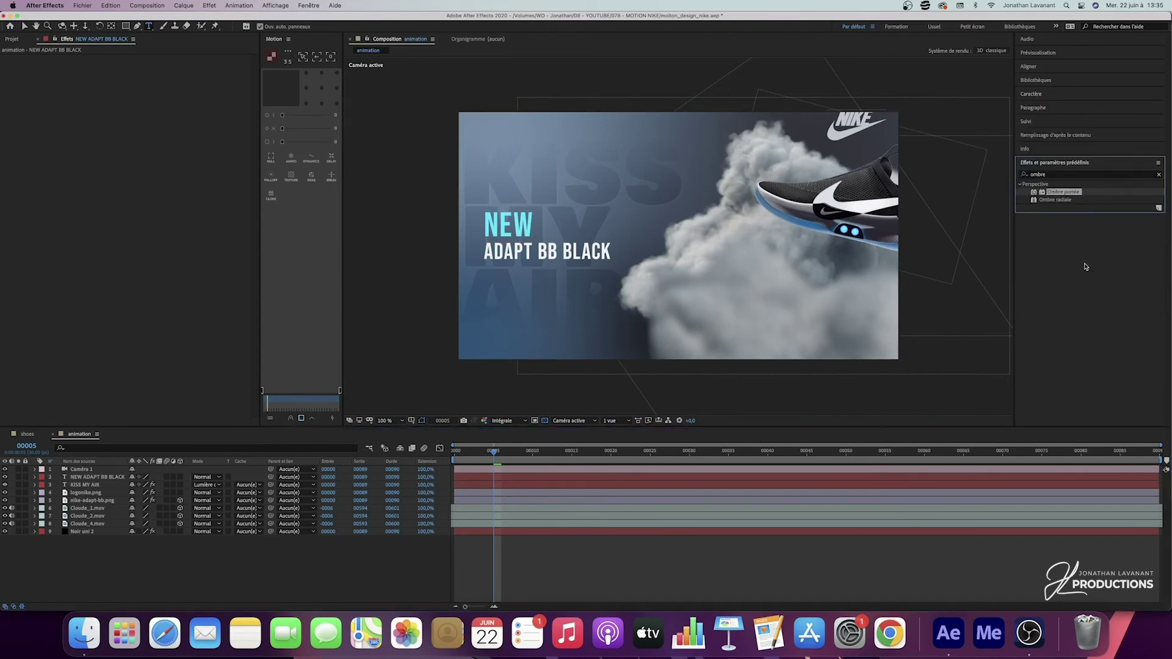
left_click(1075, 176)
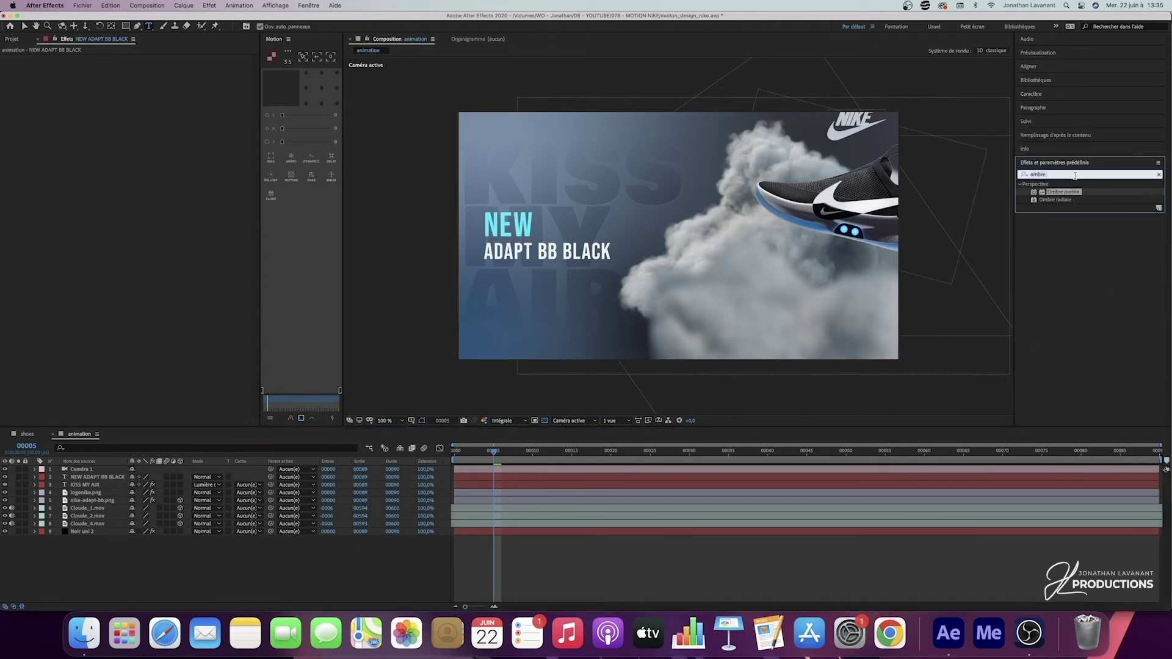
type("flou")
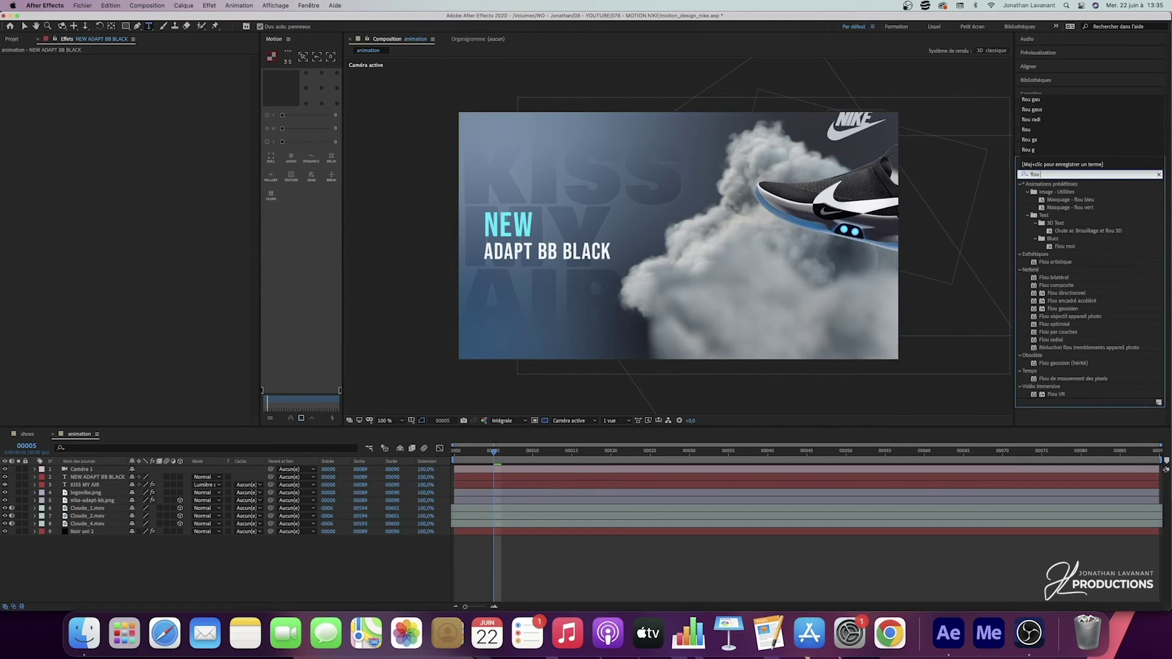
type("gauss")
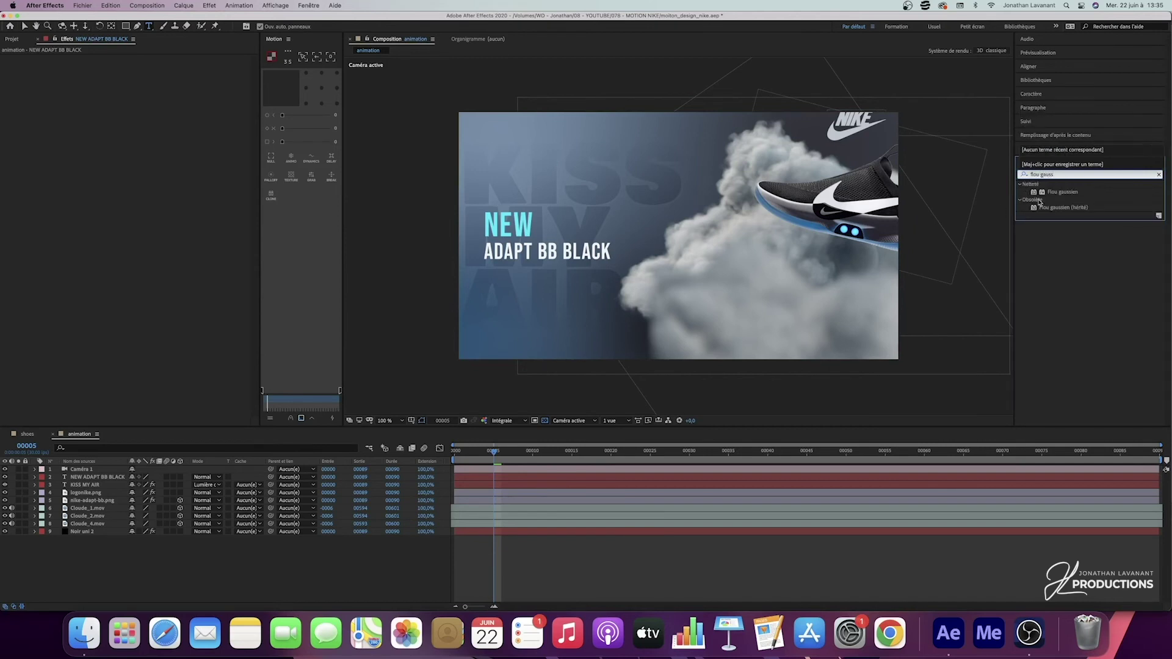
left_click_drag(1061, 193, 98, 486)
left_click(141, 137)
key("Return")
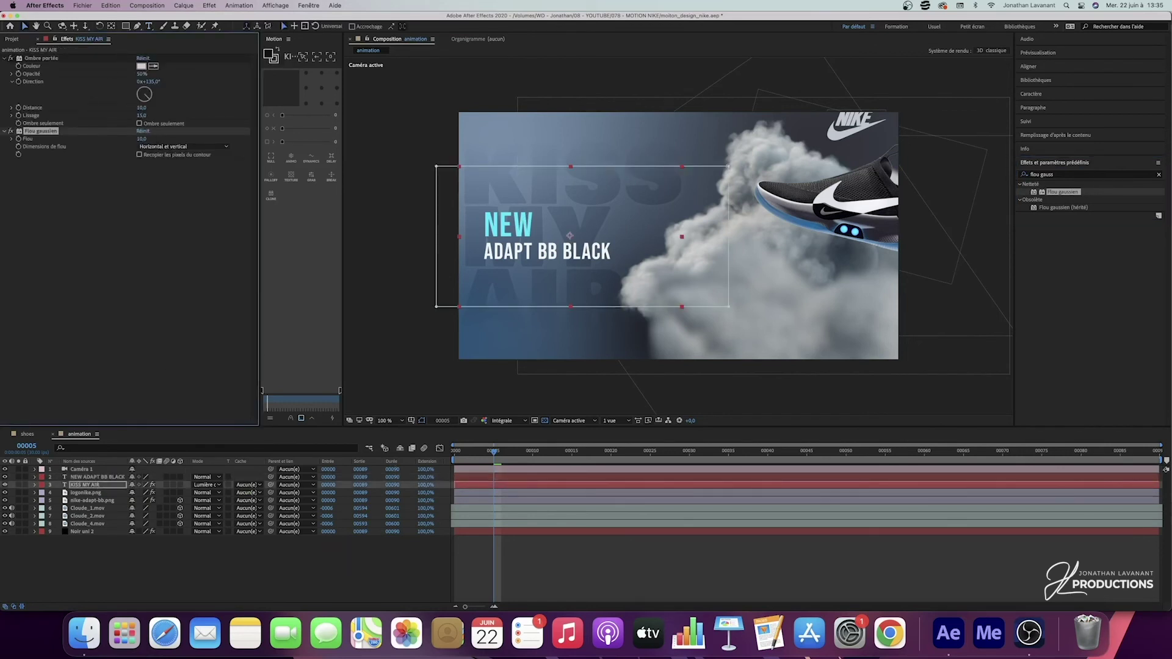
- Find the Ombre portée effect by searching for "ombre por" and apply it to the NEW ADAPT BB BLACK layer
left_click(282, 562)
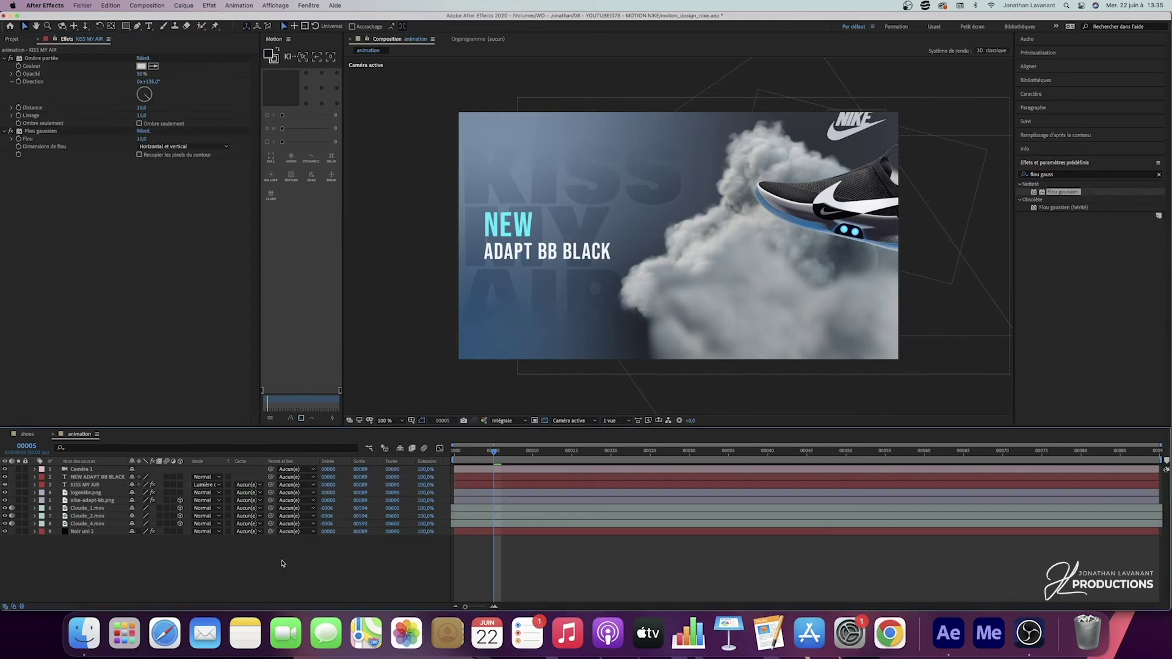
left_click(1068, 176)
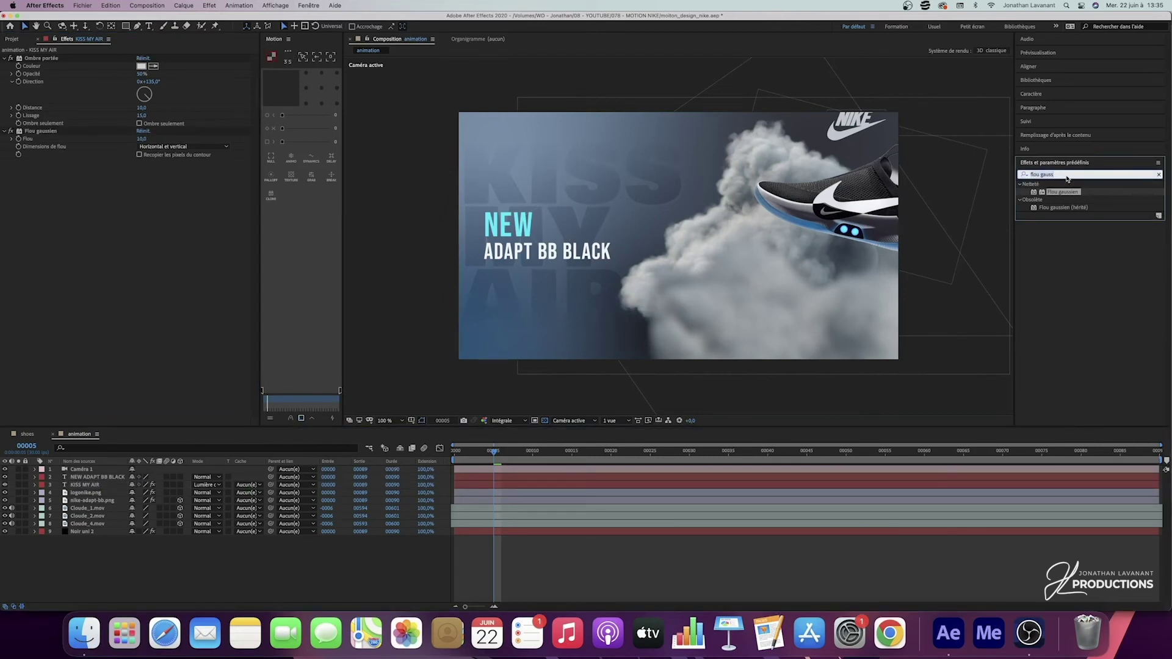
type("ombre por")
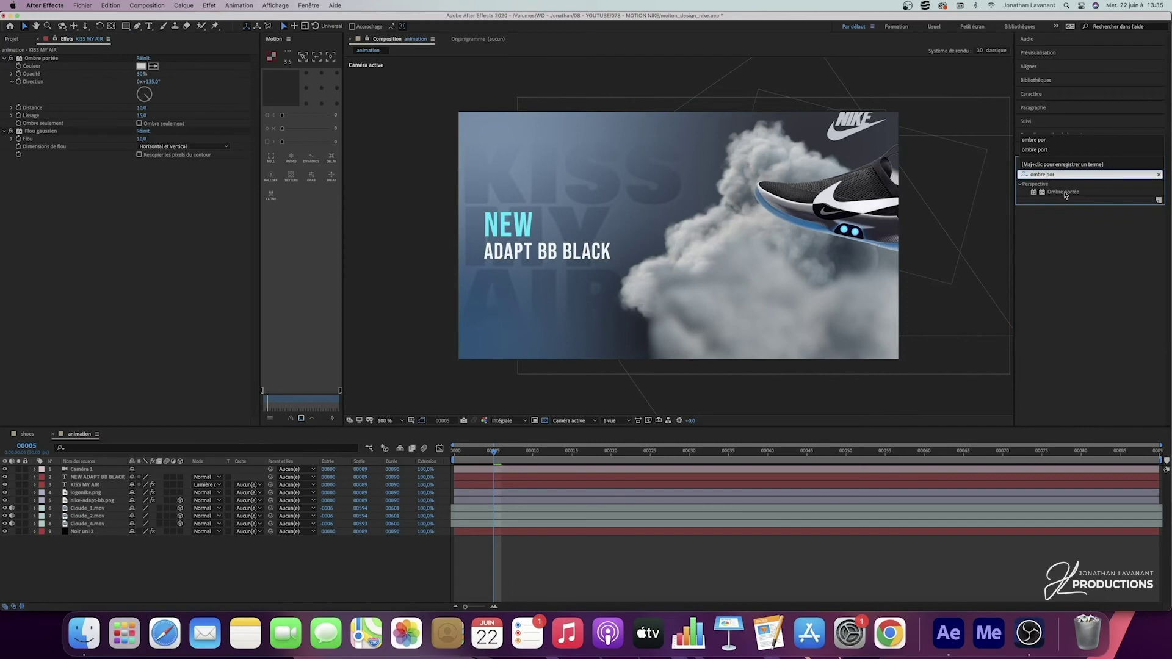
left_click_drag(1064, 195, 93, 479)
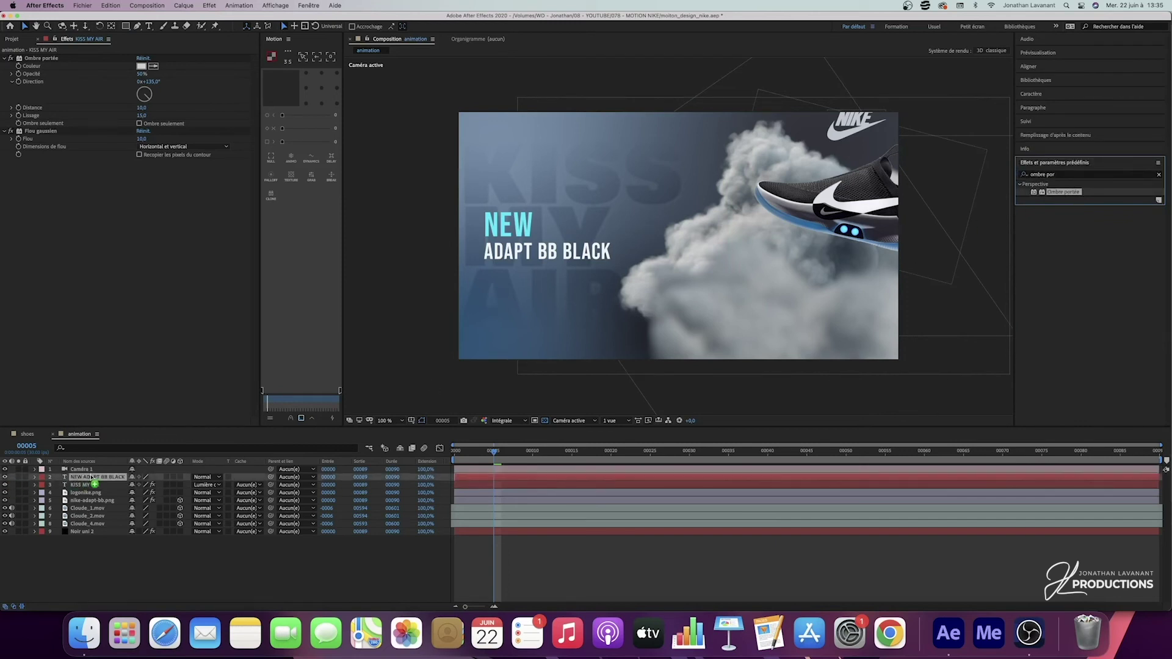
- Set the title's drop shadow distance to 10 and its softness (Lissage) to 8
left_click(141, 108)
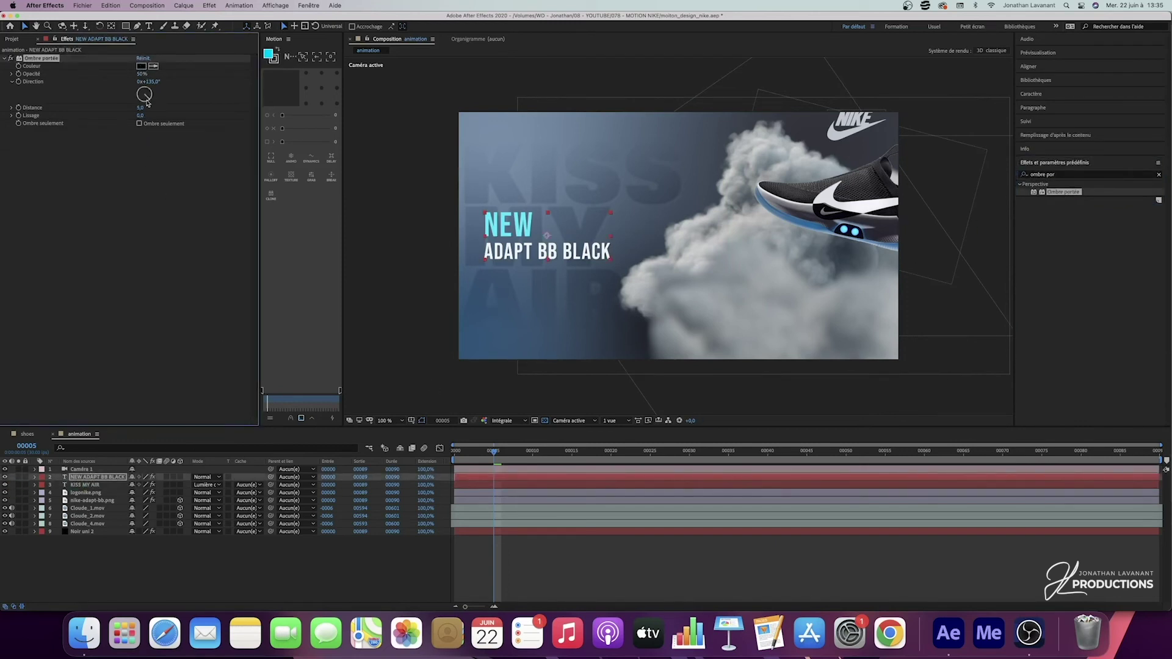
type("30")
key("Return")
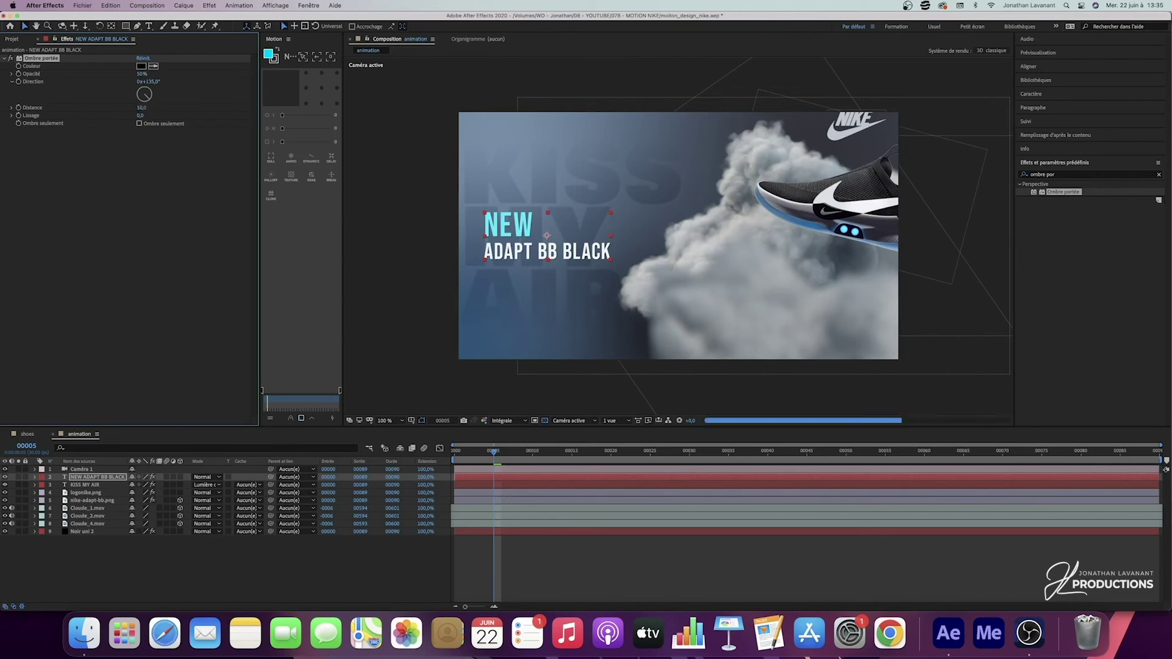
left_click(141, 116)
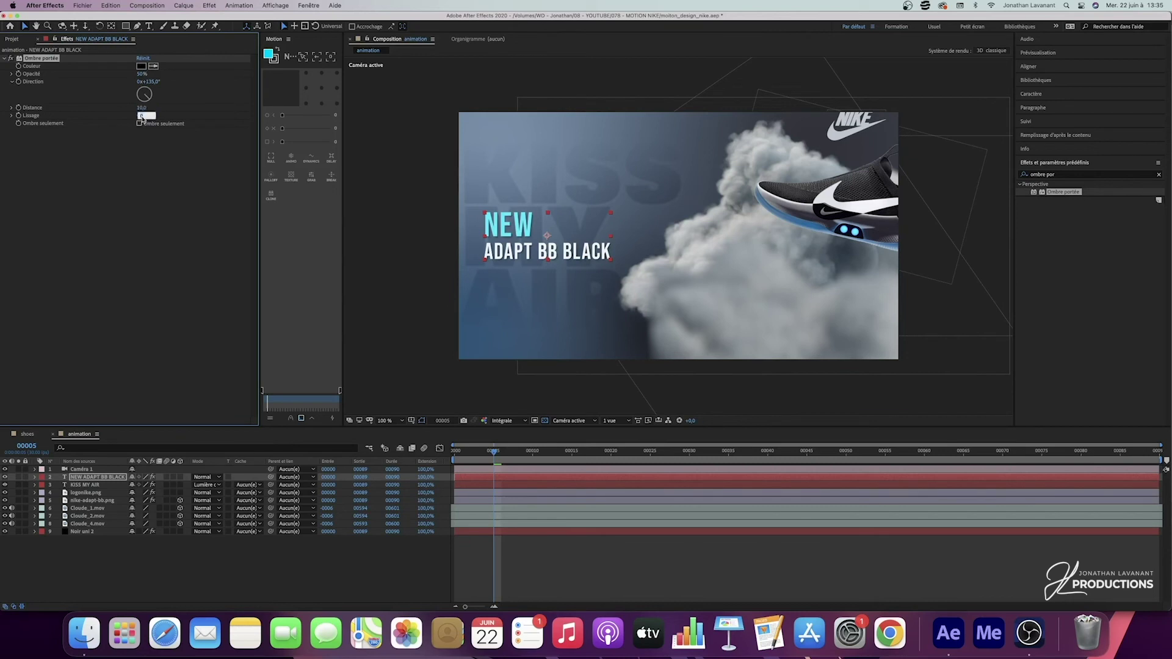
type("8")
key("Return")
left_click(294, 561)
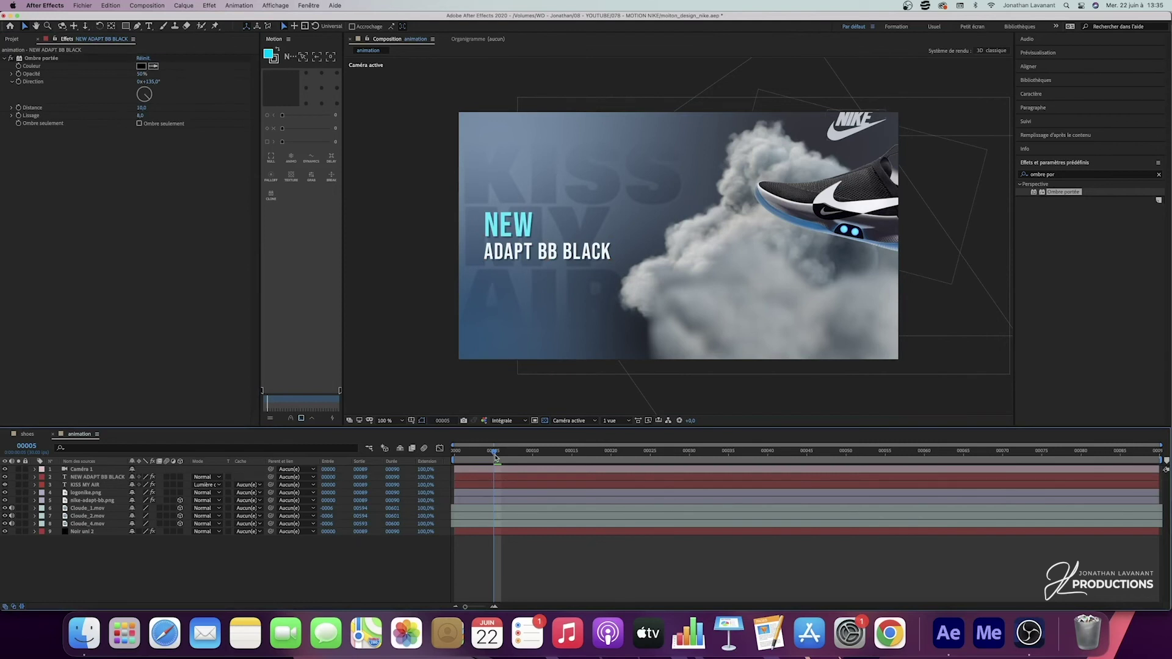
- Apply the #IN_Zoom Type text preset to the NEW ADAPT BB BLACK layer at frame 9 and preview the animation from the start
left_click_drag(495, 457, 528, 457)
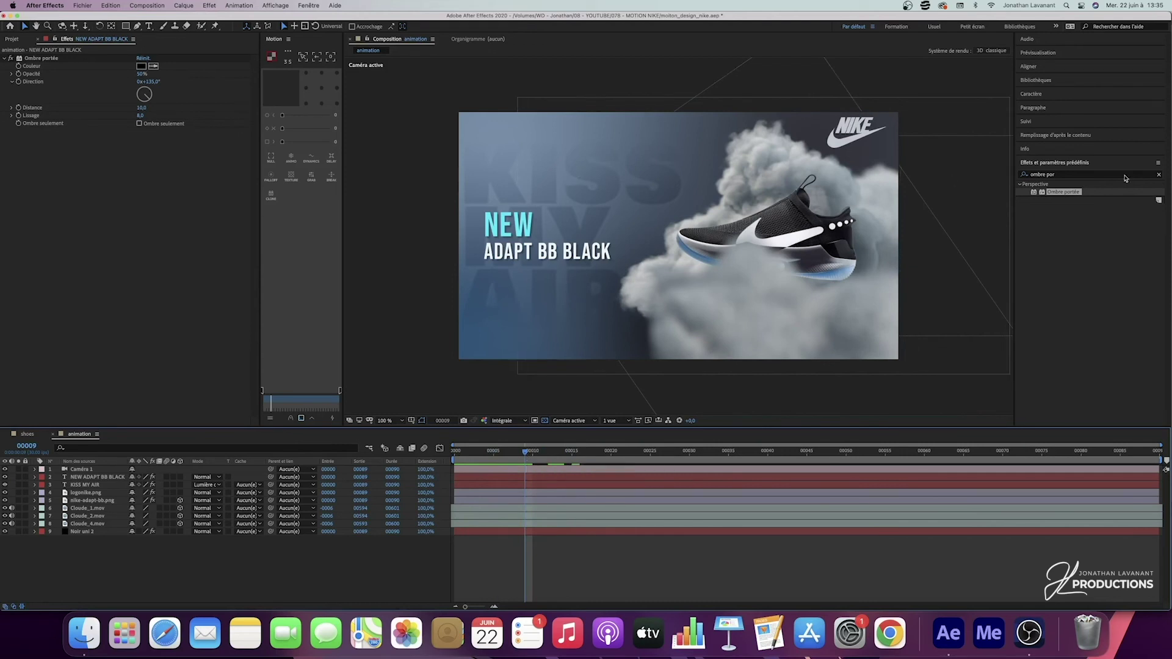
left_click(1159, 174)
left_click(1030, 269)
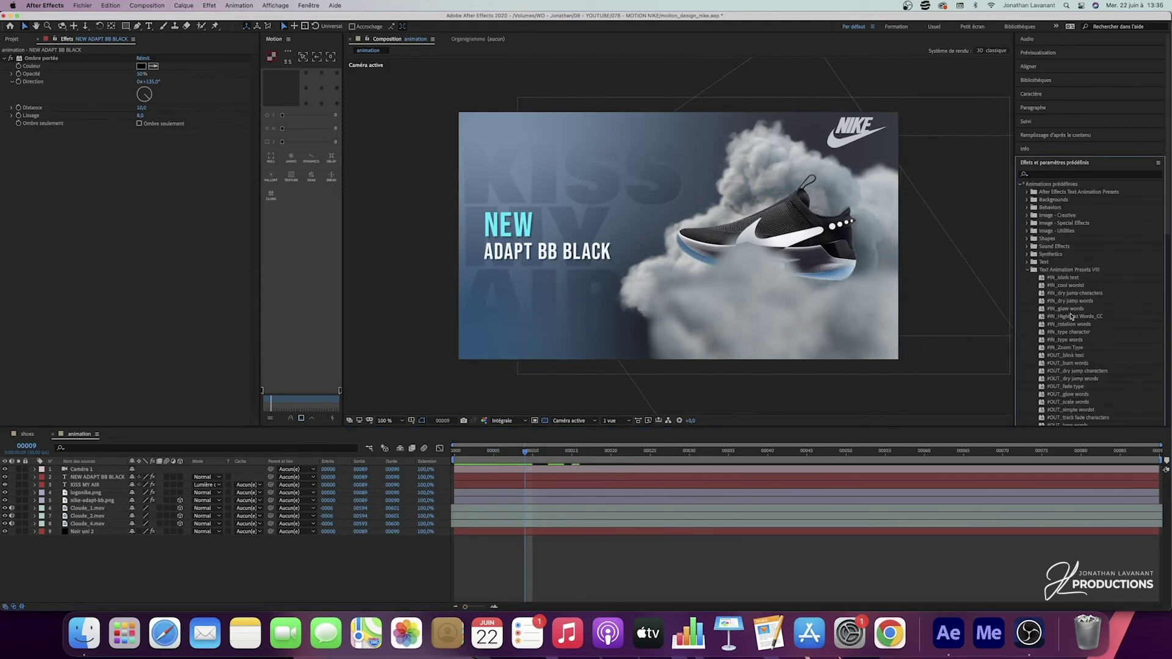
scroll(1071, 316, "down", 3)
left_click(1074, 268)
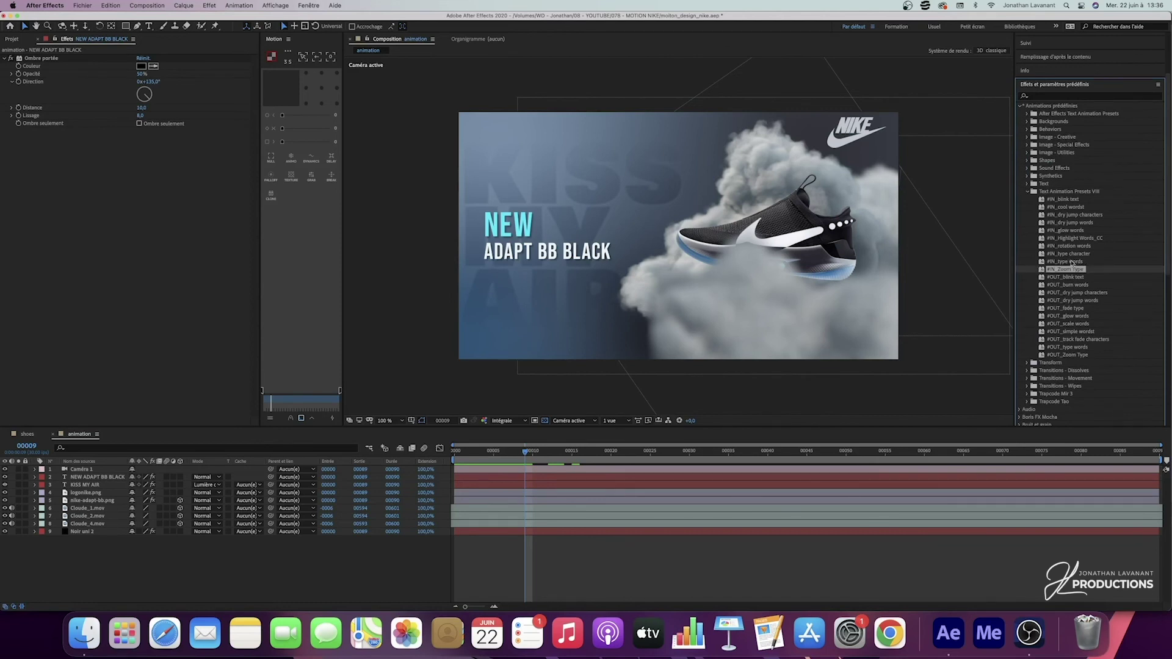
left_click_drag(1069, 272, 251, 482)
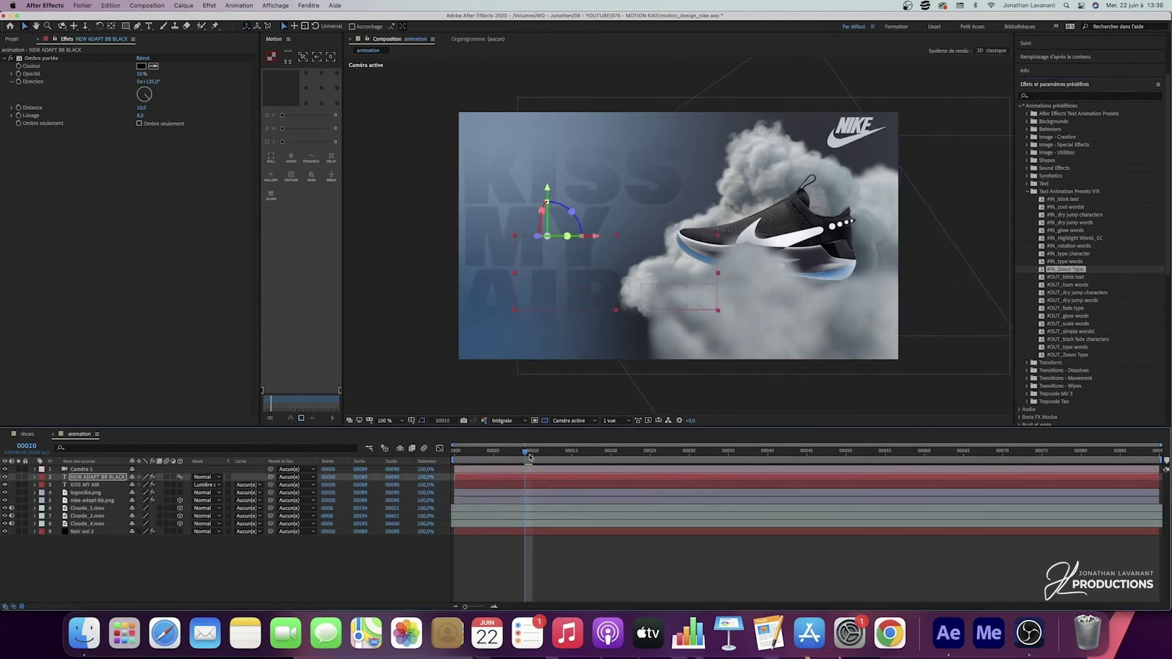
key("Home")
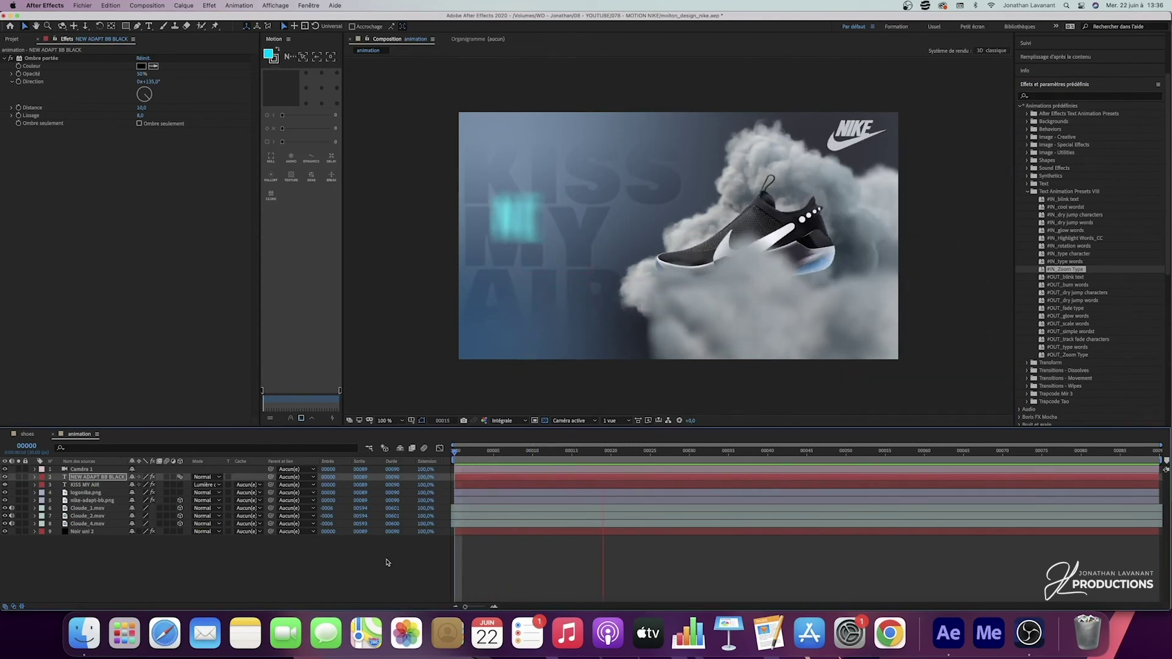
key("space")
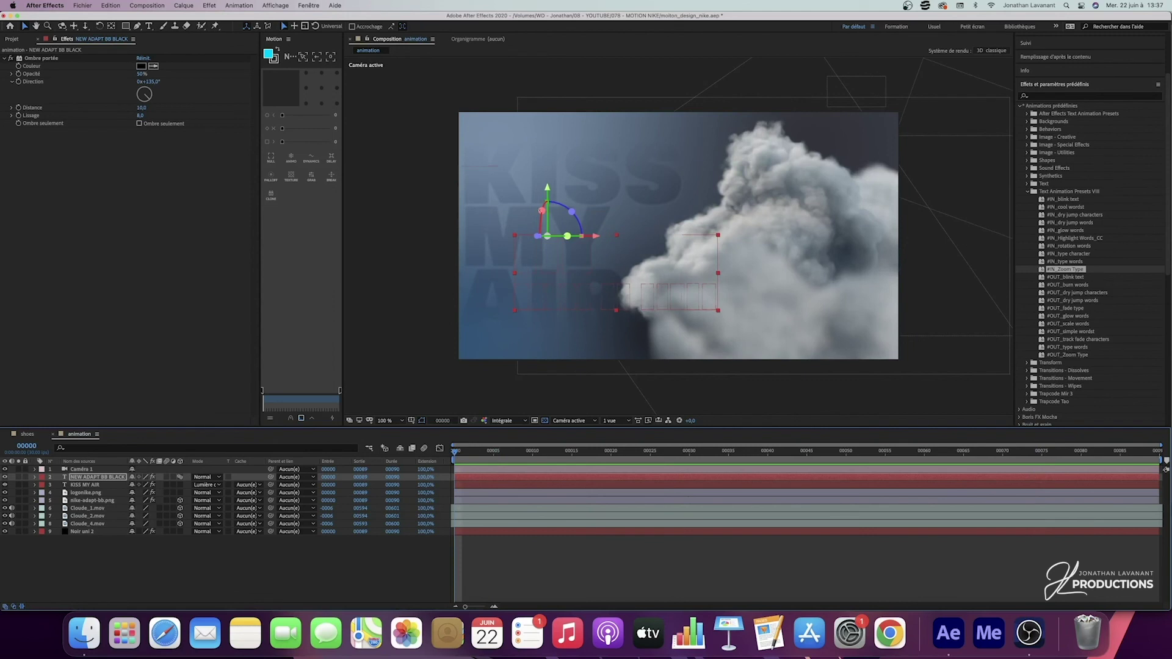
- Animate the KISS MY AIR layer's opacity from 5% at frame 0 up to its existing opacity, keyframed at frame 15
left_click_drag(503, 456, 573, 454)
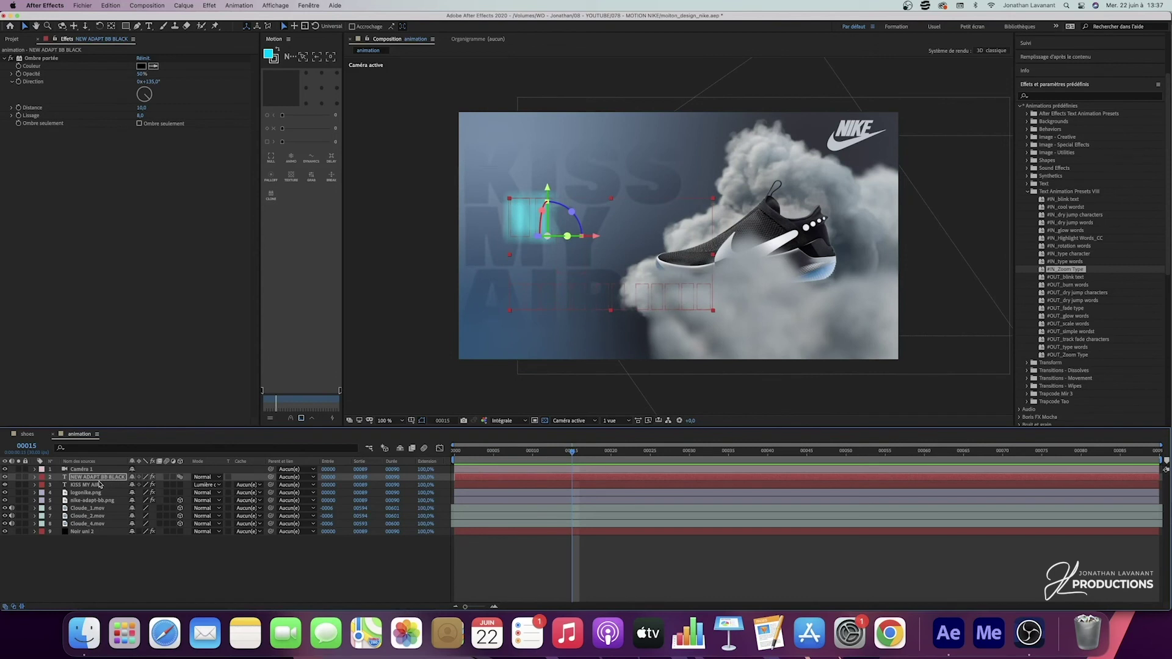
left_click(100, 486)
key("t")
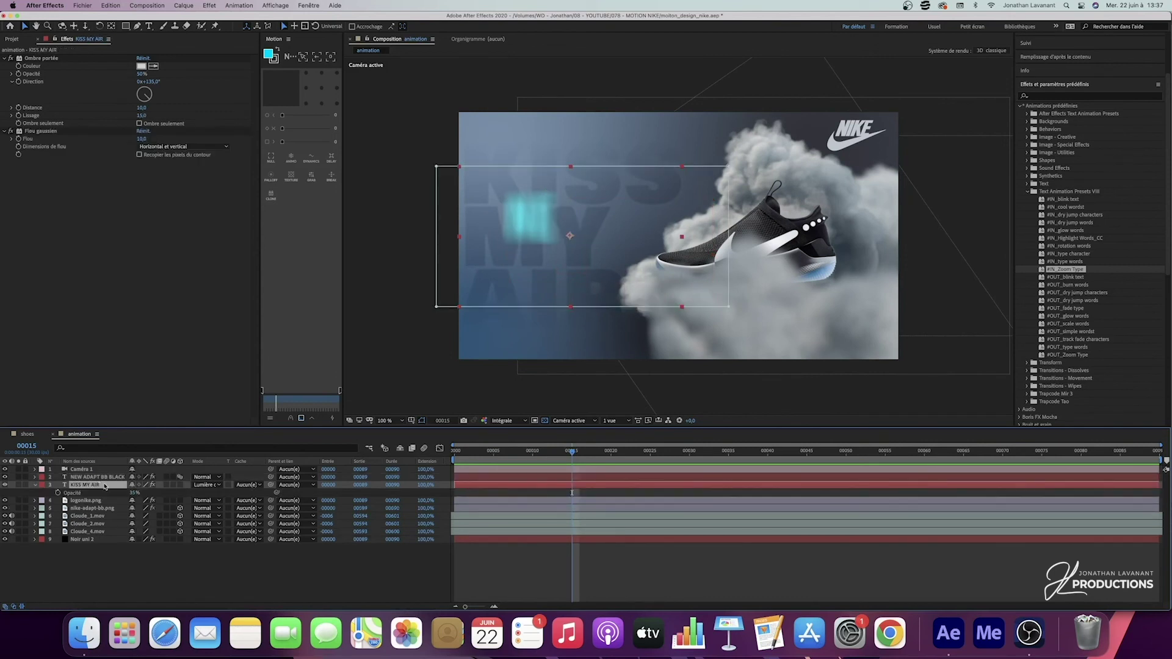
left_click(58, 493)
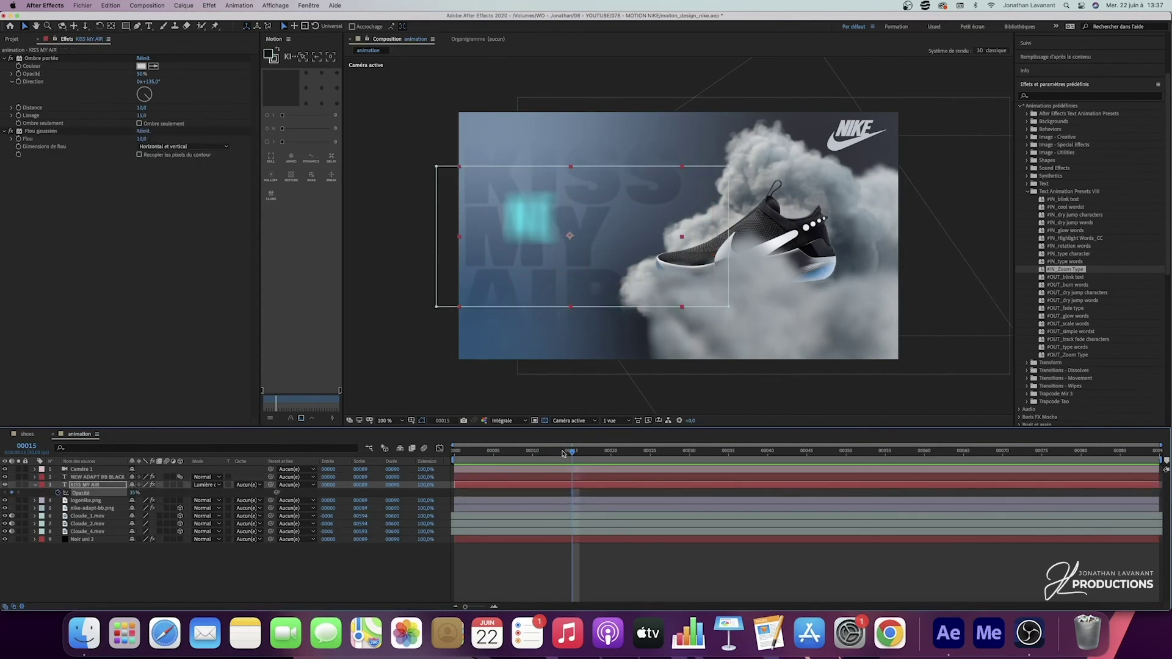
left_click_drag(571, 454, 455, 453)
left_click(136, 492)
type("5")
key("Return")
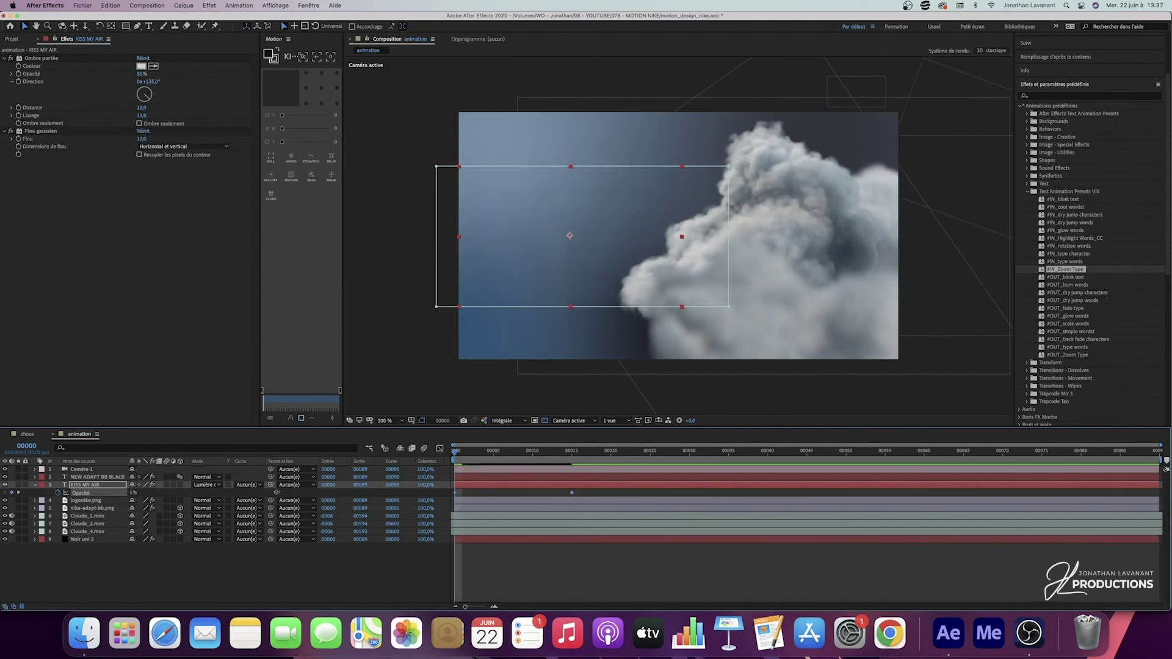
- Select both KISS MY AIR opacity keyframes, collapse the layer's properties and preview the animation with the fade-in
left_click_drag(588, 489, 452, 498)
key("u")
key("space")
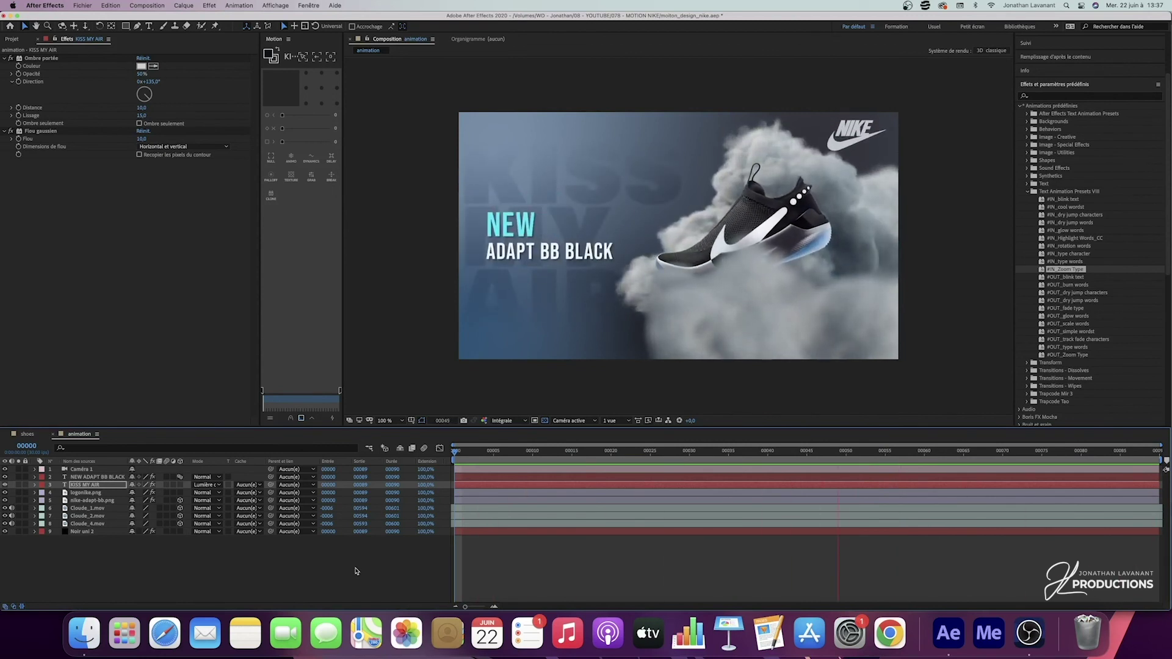
key("space")
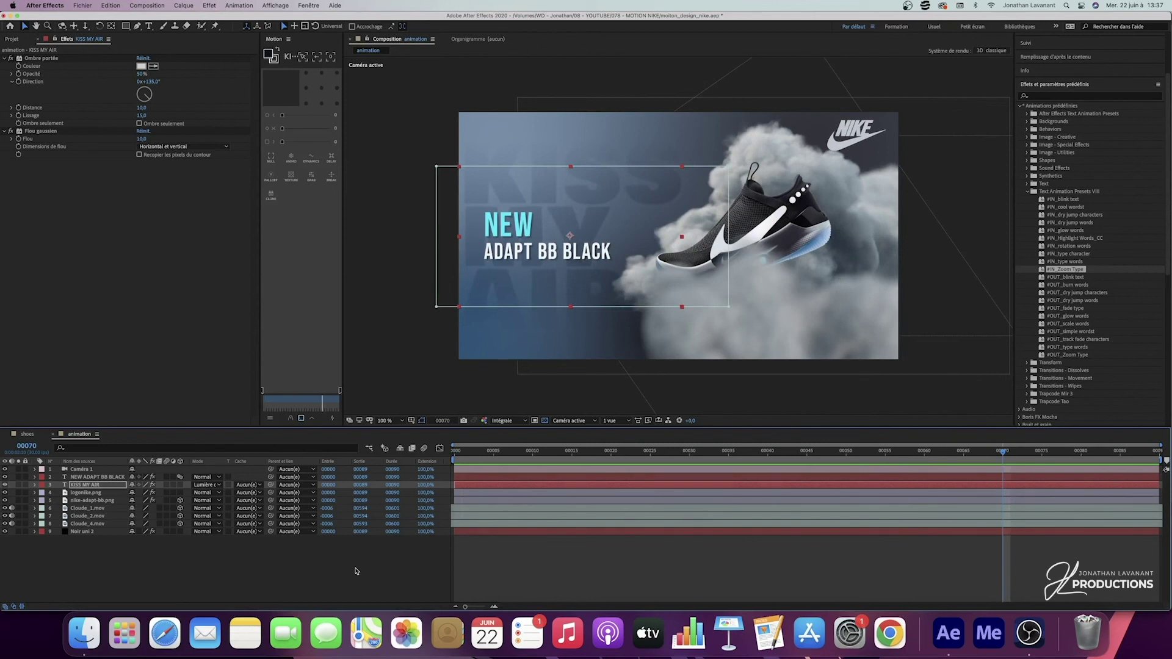
- Create an adjustment layer (Calque d'effets) and place it directly below Caméra 1 in the layer stack
left_click(265, 570)
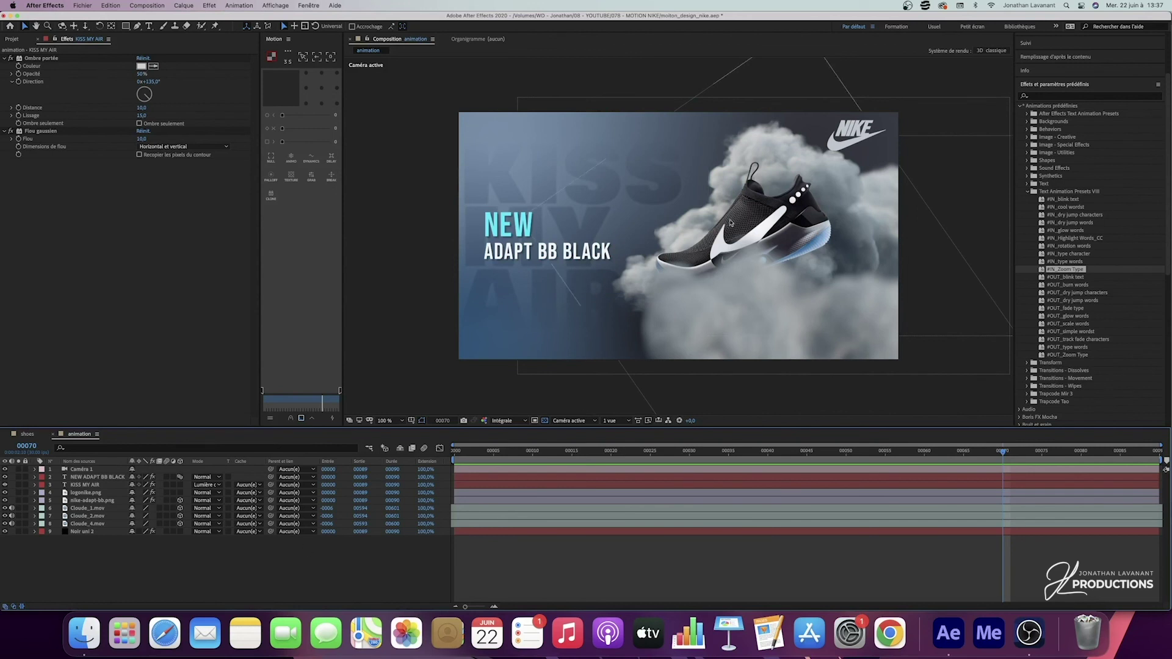
right_click(192, 565)
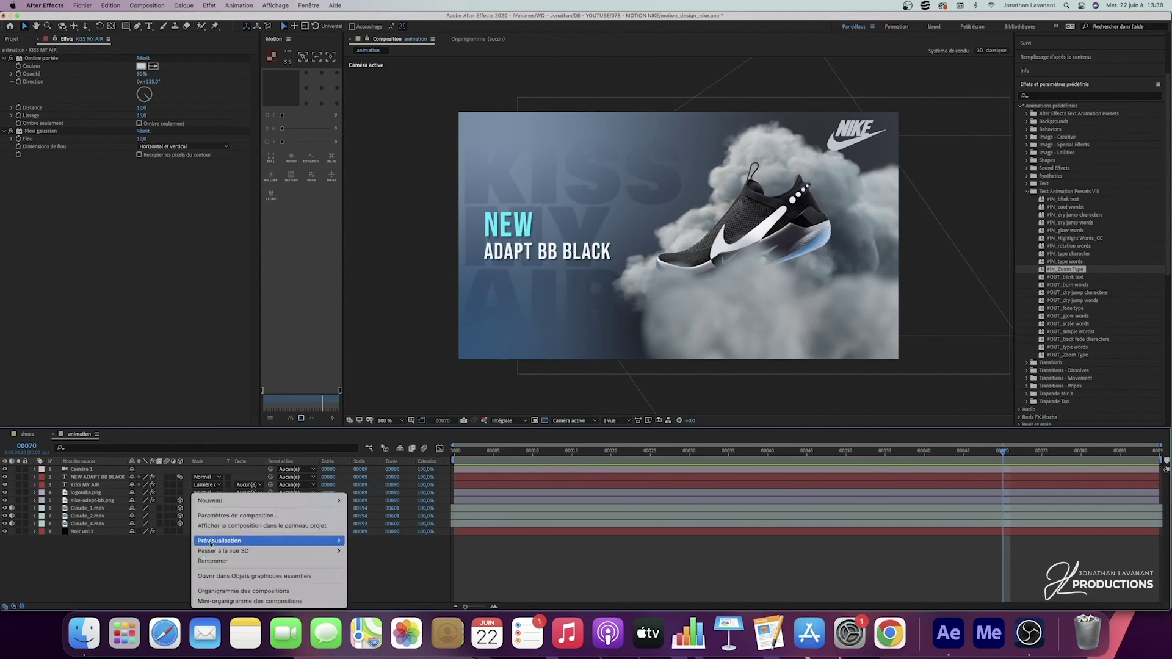
mouse_move(230, 502)
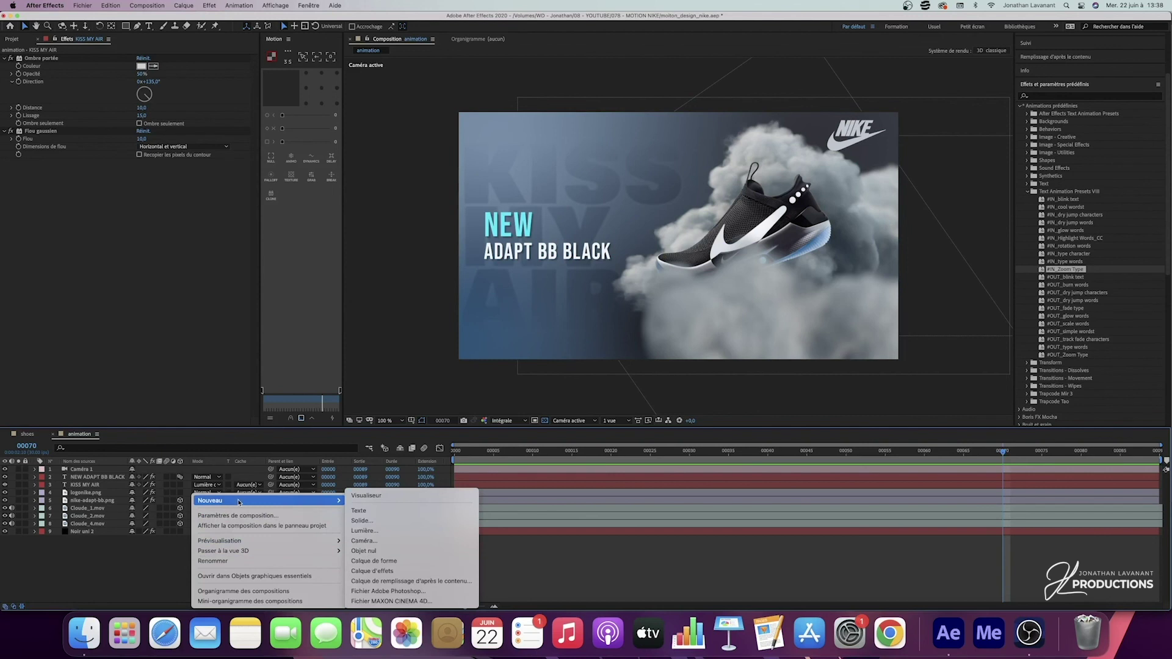
left_click(387, 572)
left_click_drag(94, 479, 101, 482)
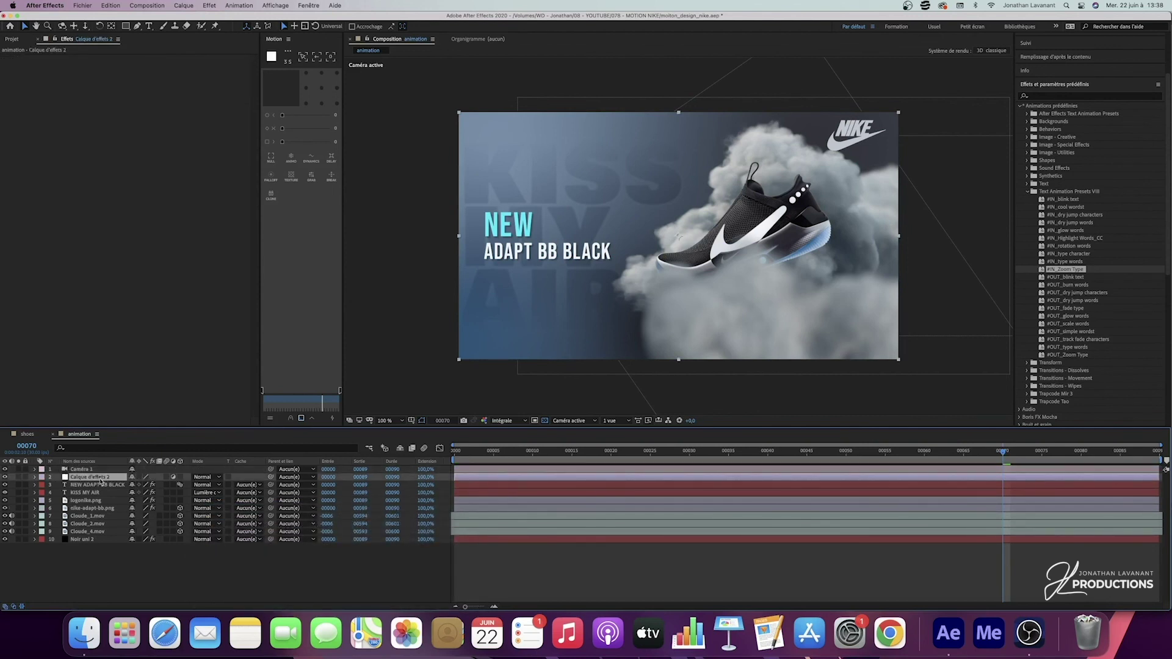
- Search the effects for "luminosi" and apply Luminosité et contraste to the new adjustment layer
left_click(1086, 96)
type("lumijo")
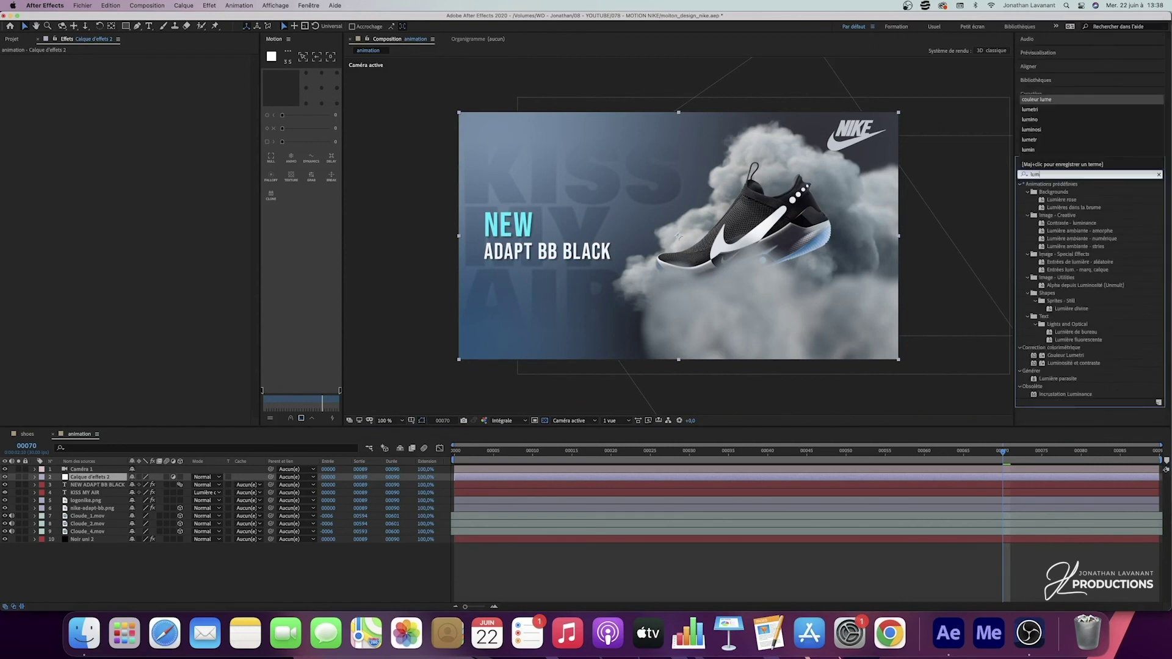
key("BackSpace")
key("BackSpace")
type("nosi")
left_click_drag(1066, 215, 73, 479)
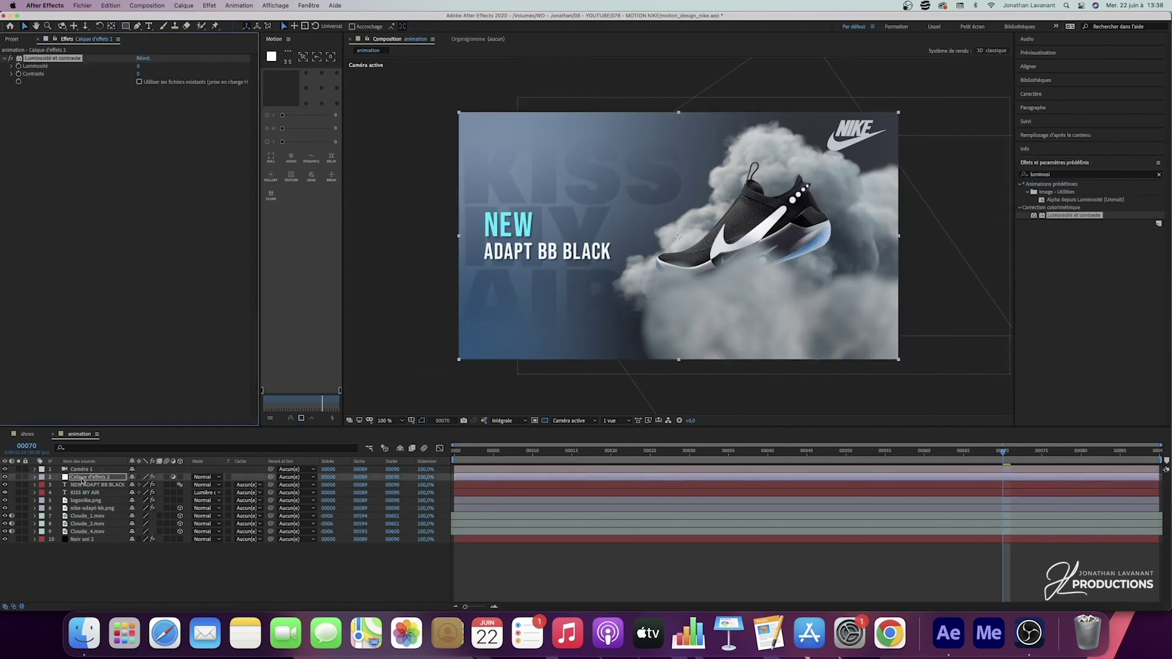
- Set the adjustment layer's brightness (Luminosité) to 25 and its contrast to 20
left_click(138, 67)
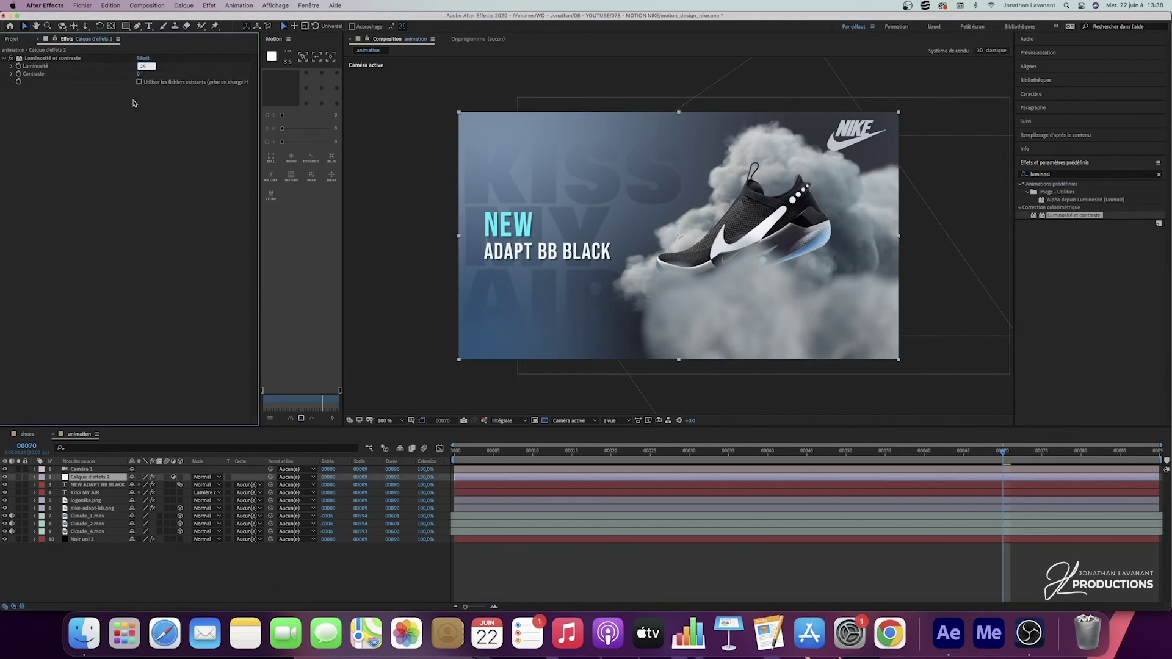
type("25")
key("Return")
left_click(140, 74)
type("20")
key("Return")
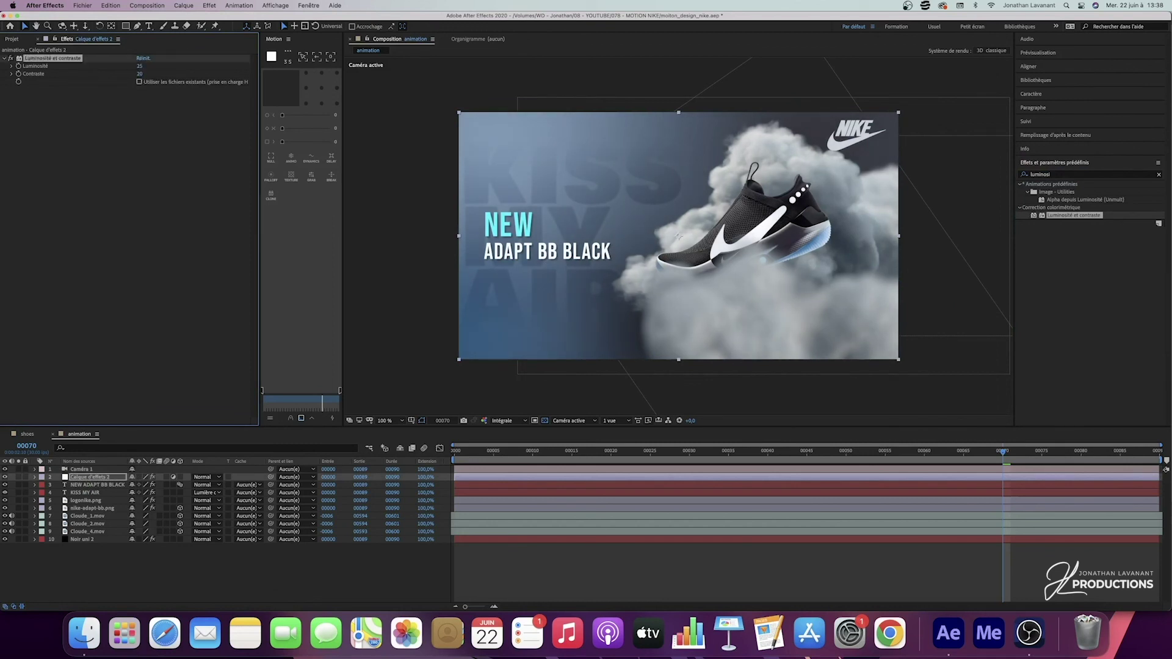
- Search the effects for "courbe" and add the Courbes effect to the adjustment layer
left_click(1065, 175)
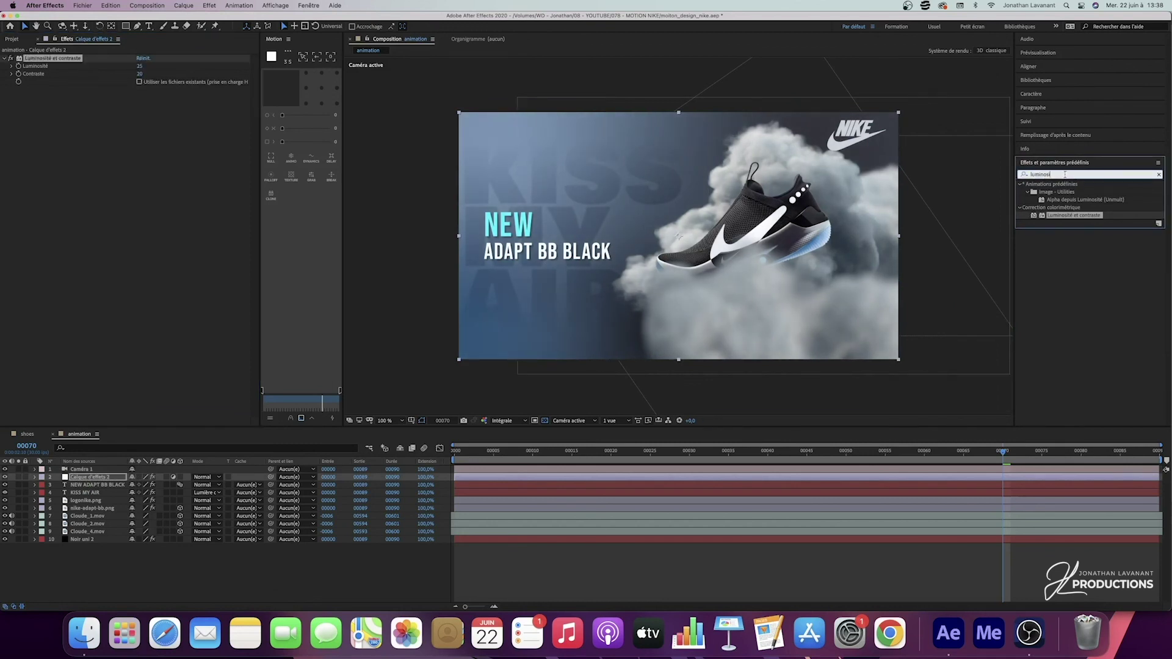
key("BackSpace")
key("BackSpace")
key("BackSpace")
key("BackSpace")
key("BackSpace")
key("BackSpace")
key("BackSpace")
key("BackSpace")
type("courbe")
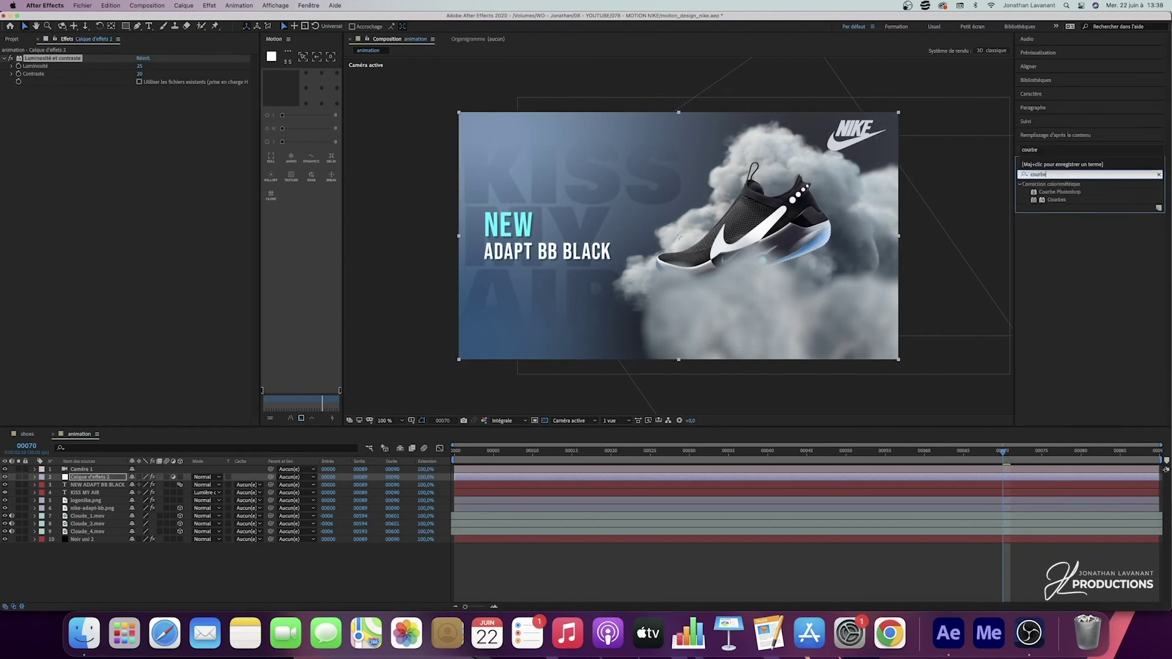
left_click_drag(1055, 198, 109, 479)
- Add points to the RVB curve and shape a slight S-curve, lowering the shadows and raising the highlights
left_click(47, 210)
left_click(75, 182)
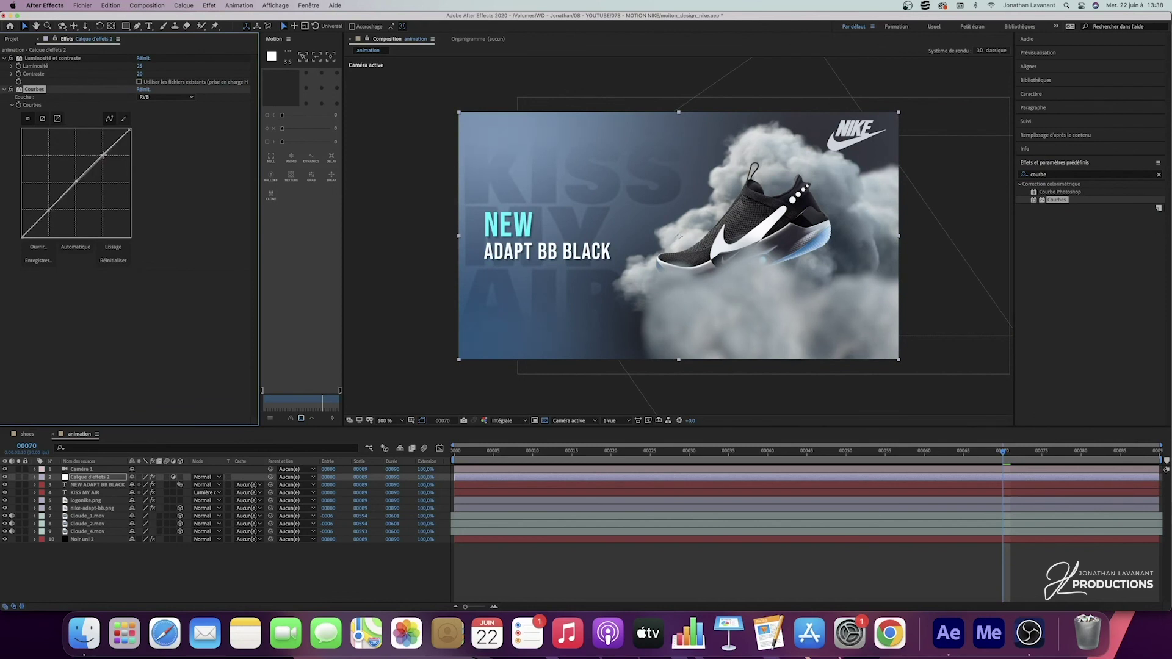
left_click_drag(50, 213, 52, 215)
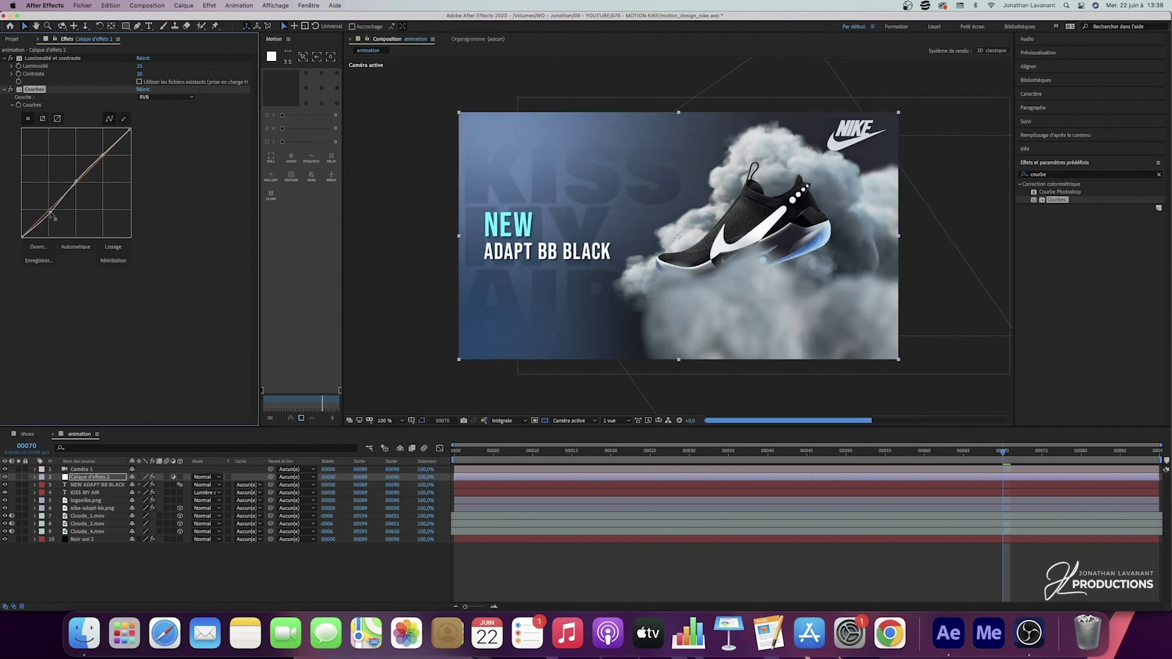
left_click_drag(103, 154, 106, 157)
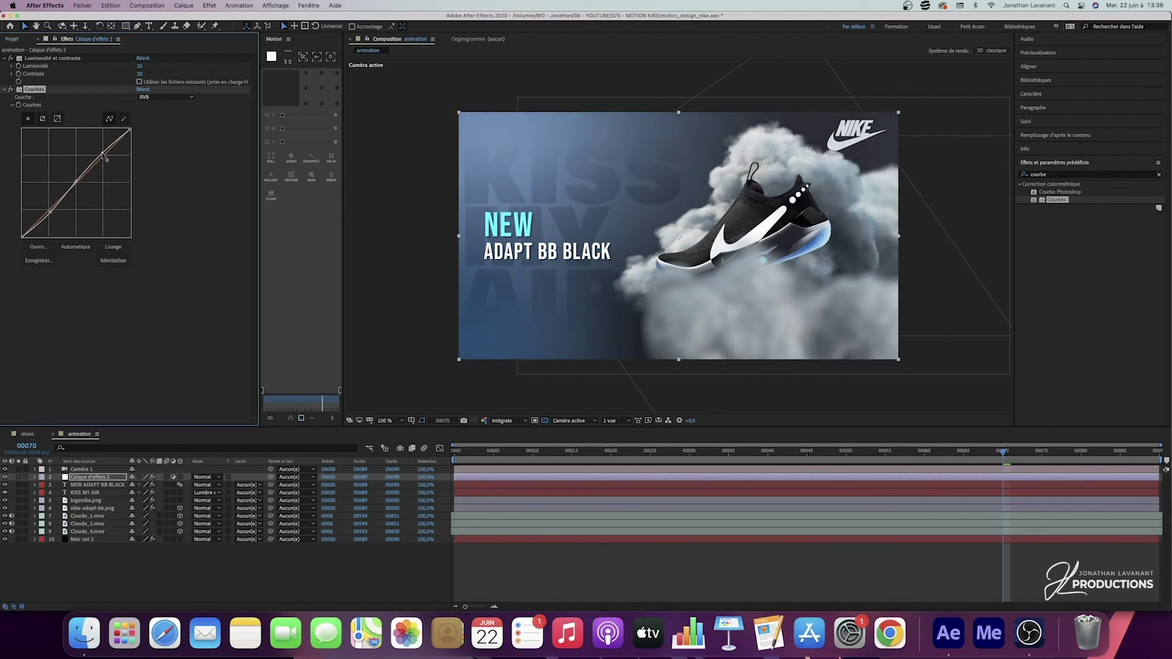
- Toggle the Courbes and Luminosité et contraste effects off and on to compare the image with and without each correction
left_click(10, 91)
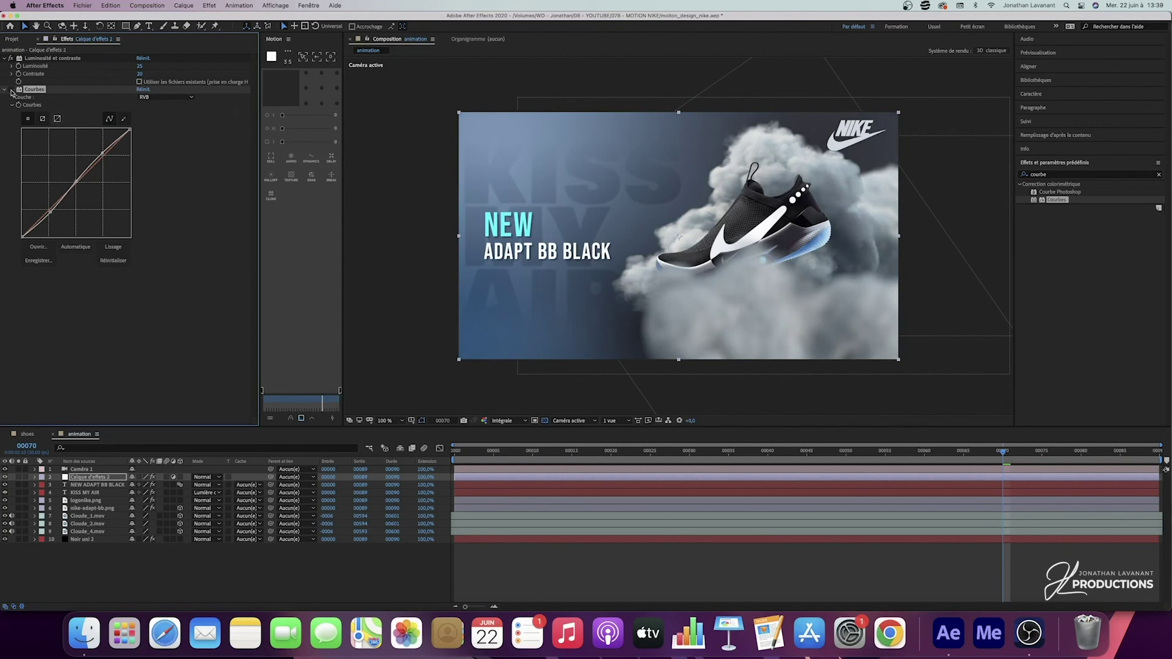
left_click(11, 91)
left_click(10, 90)
left_click(10, 90)
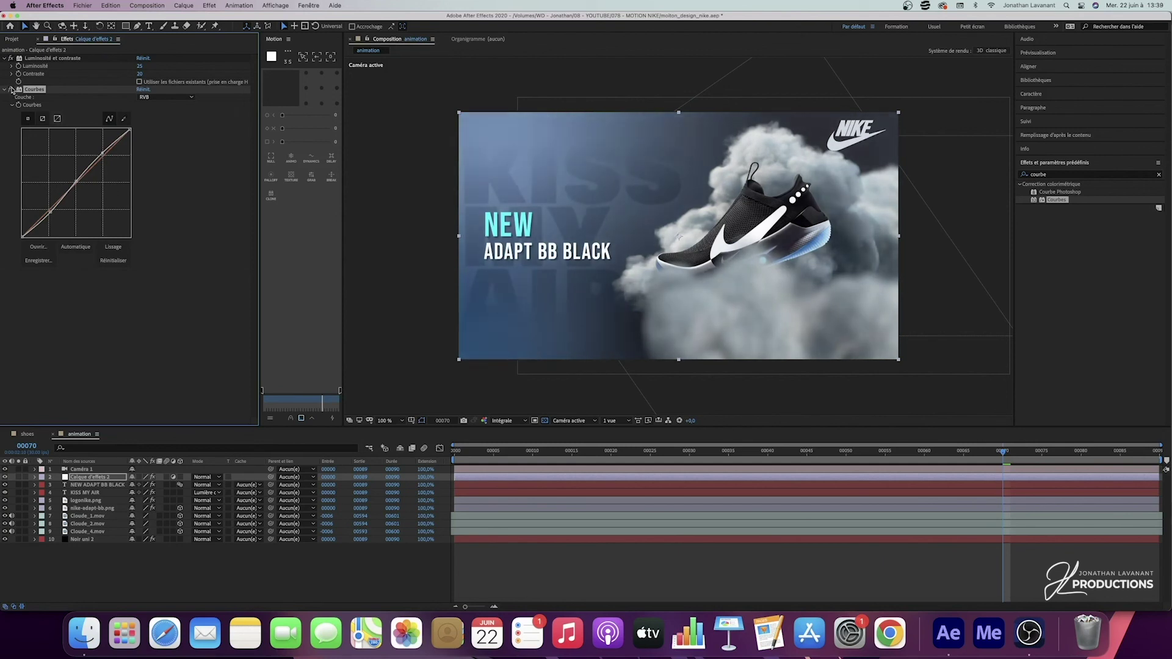
left_click(11, 59)
left_click(11, 58)
left_click(11, 59)
left_click(11, 59)
left_click(11, 59)
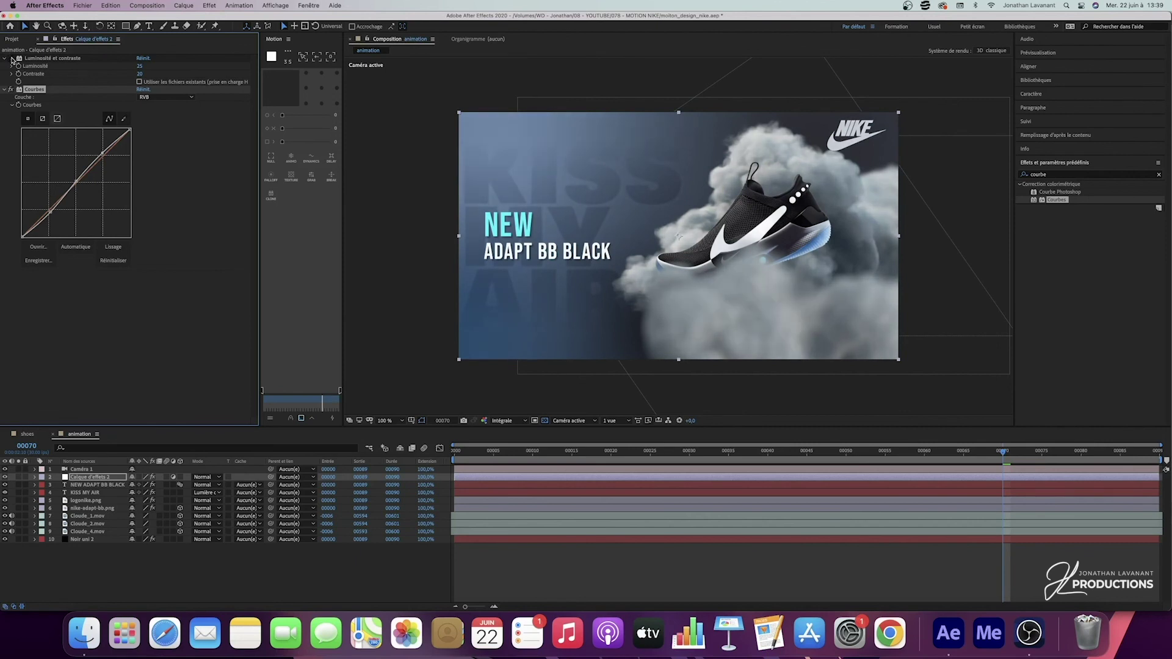
left_click(11, 58)
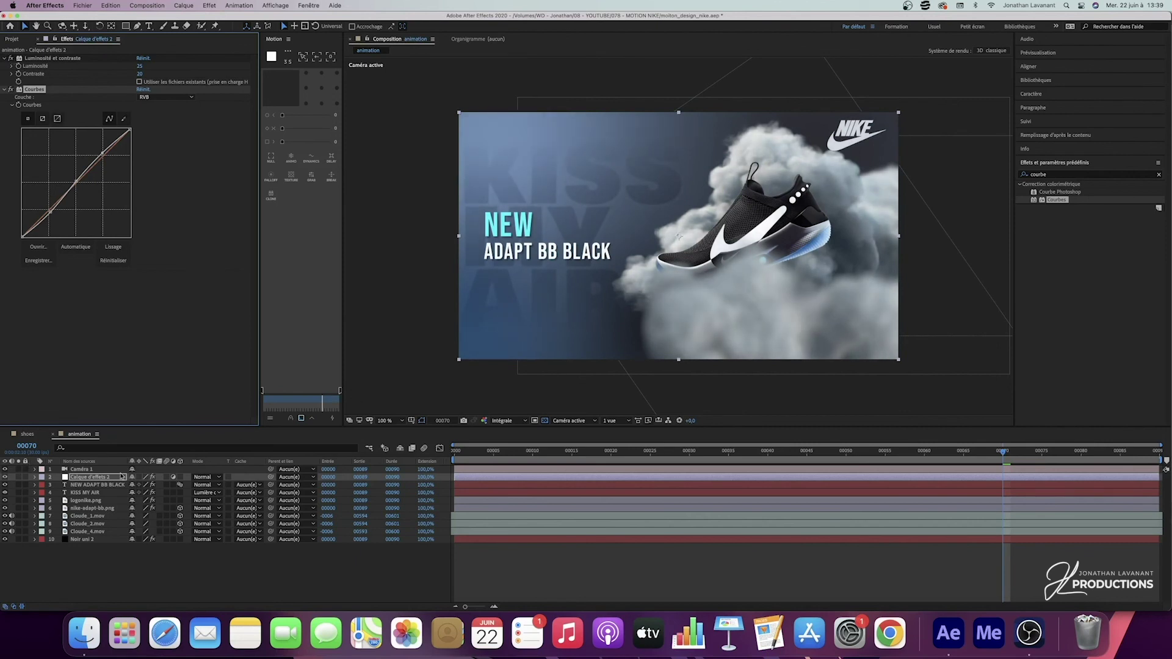